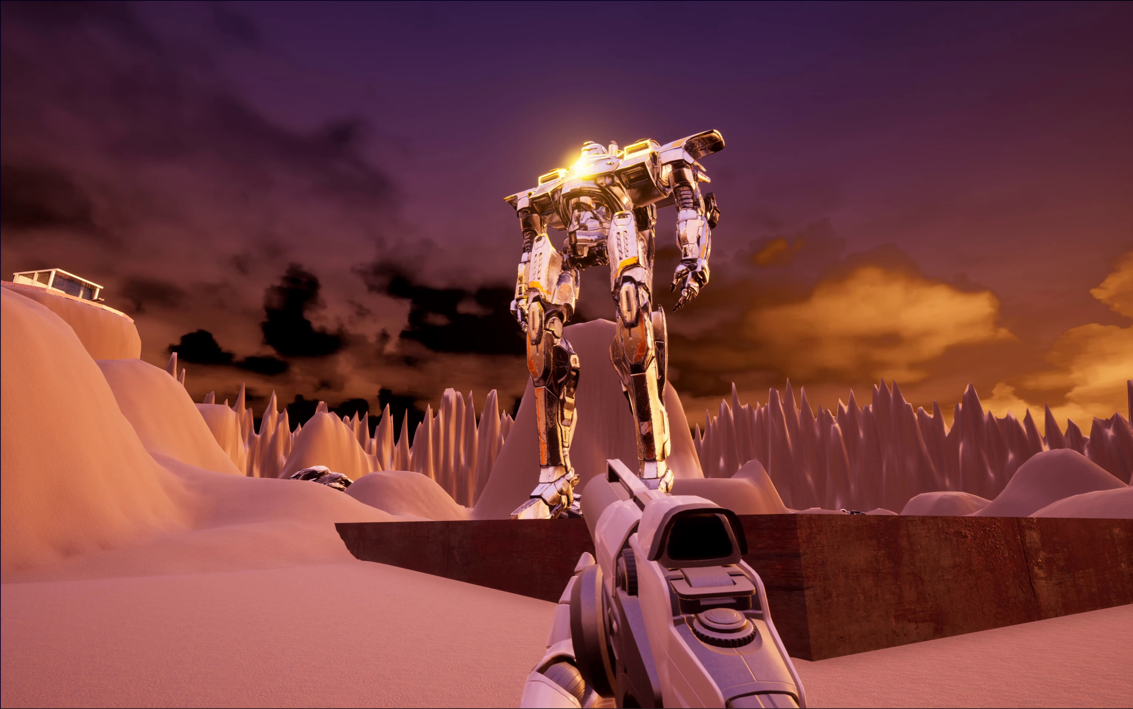
# Step: Open the pause menu and choose Resume, then reopen it and choose Quit to stop play
pyautogui.press('Escape')
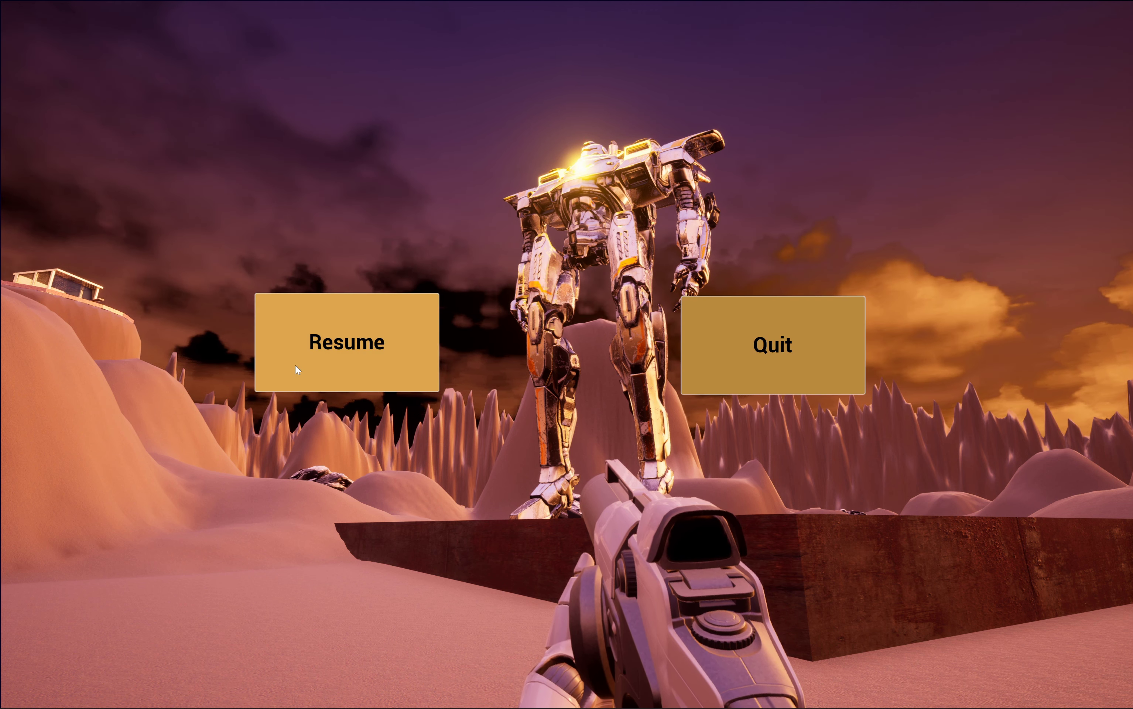
pyautogui.click(330, 361)
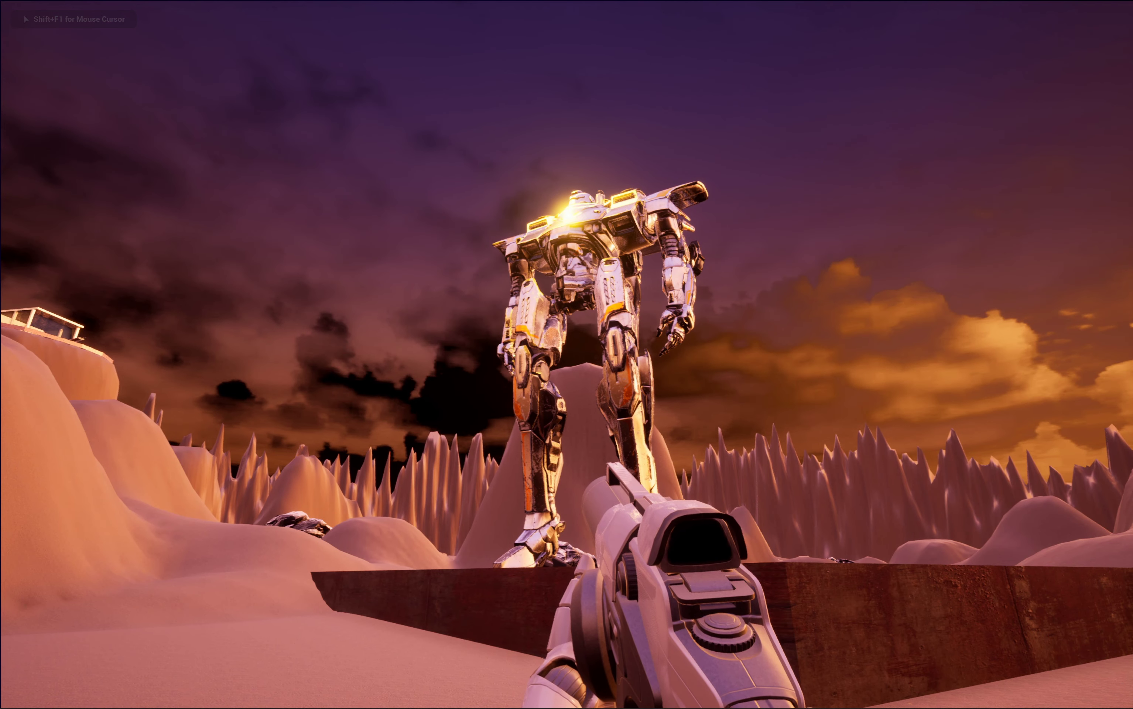
pyautogui.press('Escape')
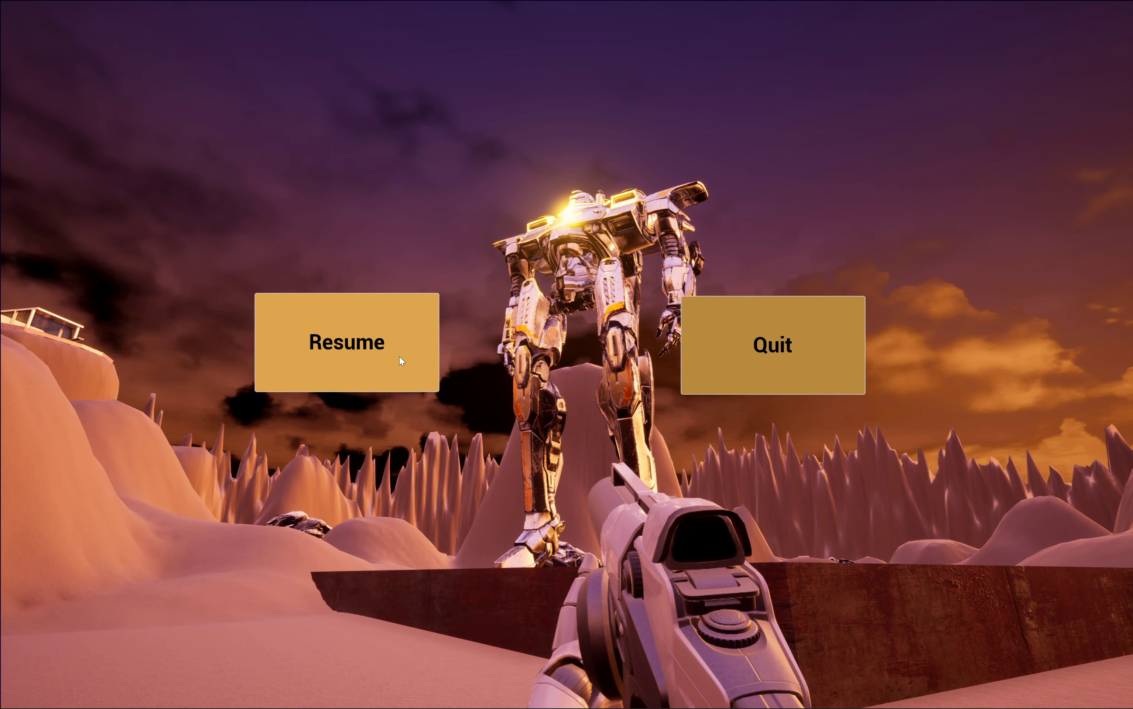
pyautogui.click(816, 335)
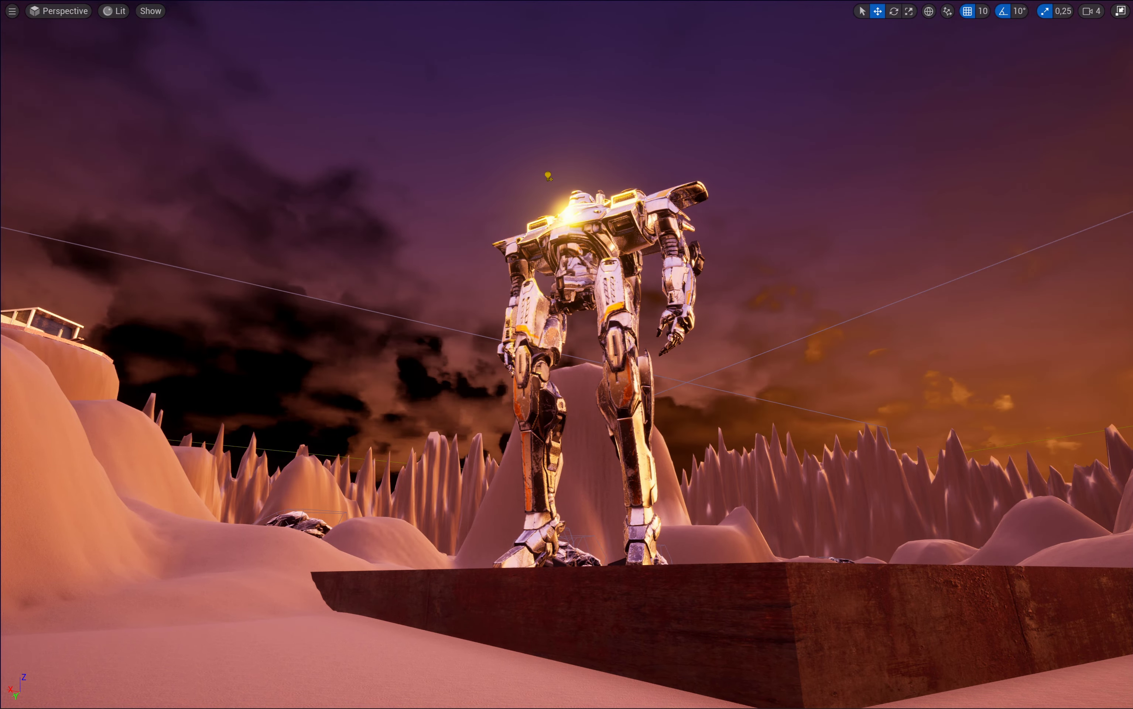
# Step: Leave fullscreen with F11 and open the Task1 Level Blueprint from the Blueprints menu
pyautogui.moveTo(800, 307); pyautogui.dragTo(800, 307, button='right')
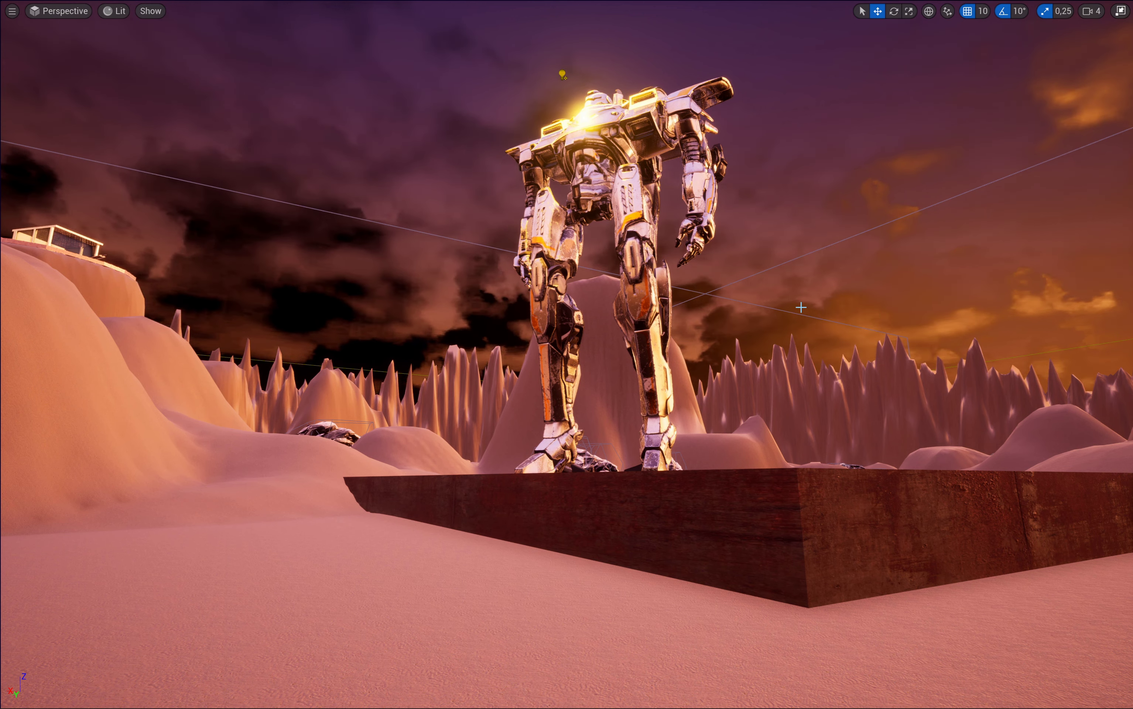
pyautogui.press('F11')
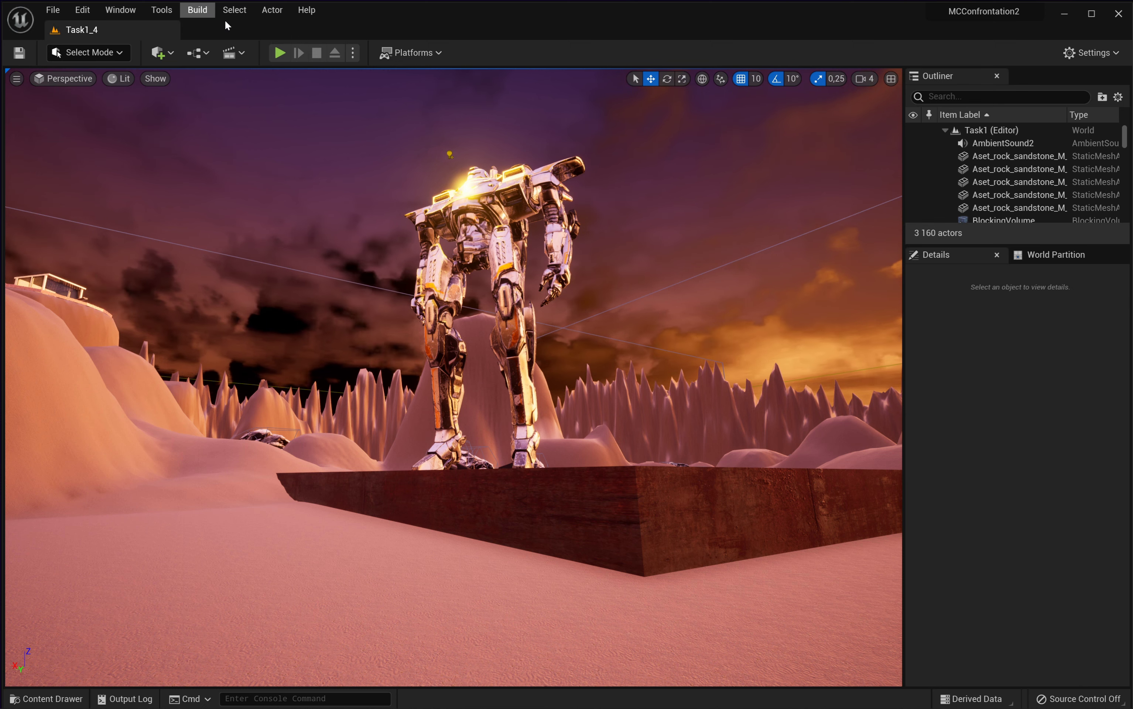
pyautogui.click(197, 53)
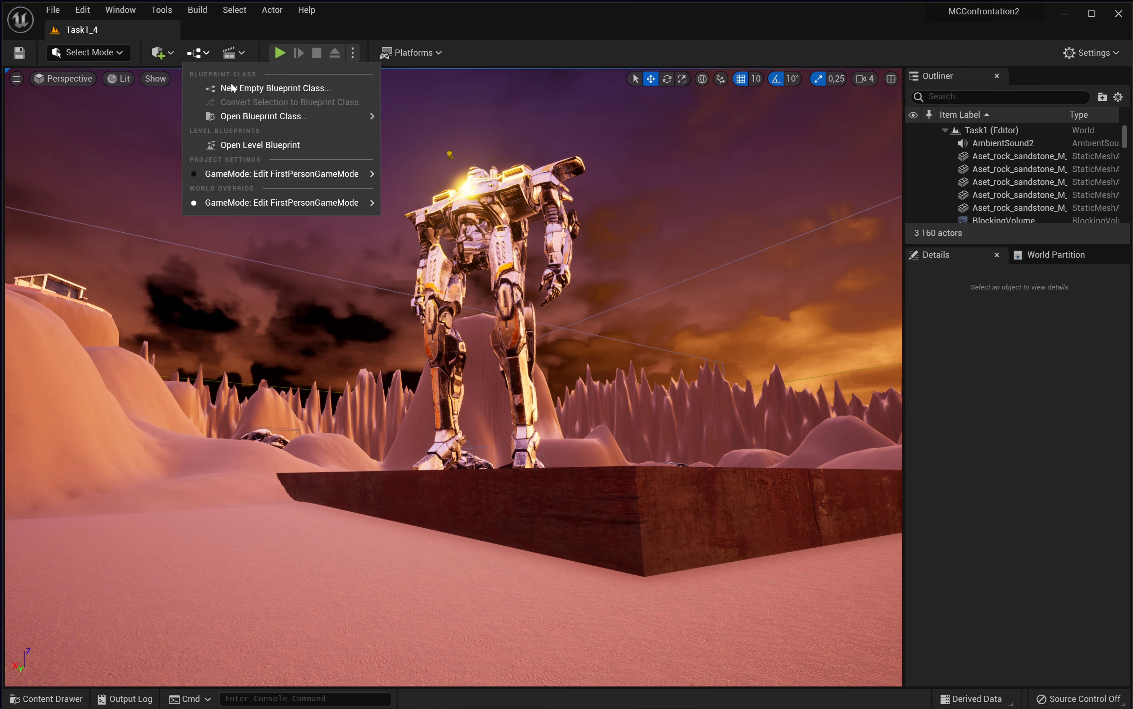
pyautogui.click(252, 145)
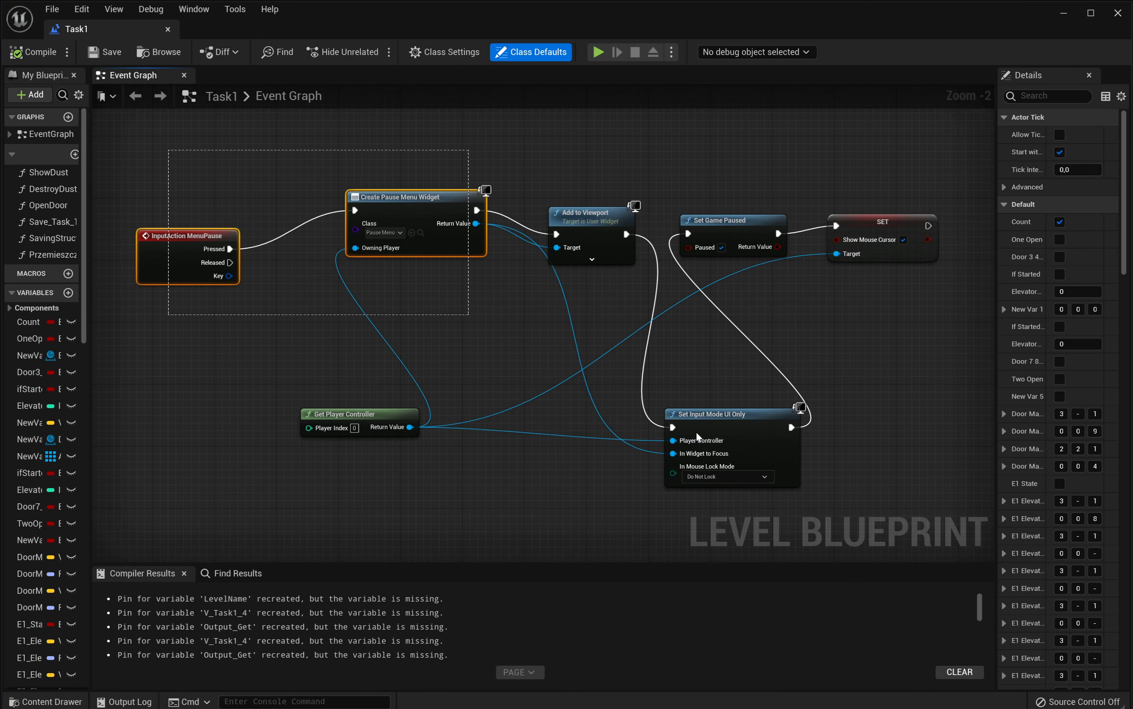
# Step: Delete every pause-menu node from the event graph, then compile, save and close the blueprint
pyautogui.moveTo(696, 435); pyautogui.dragTo(878, 486)
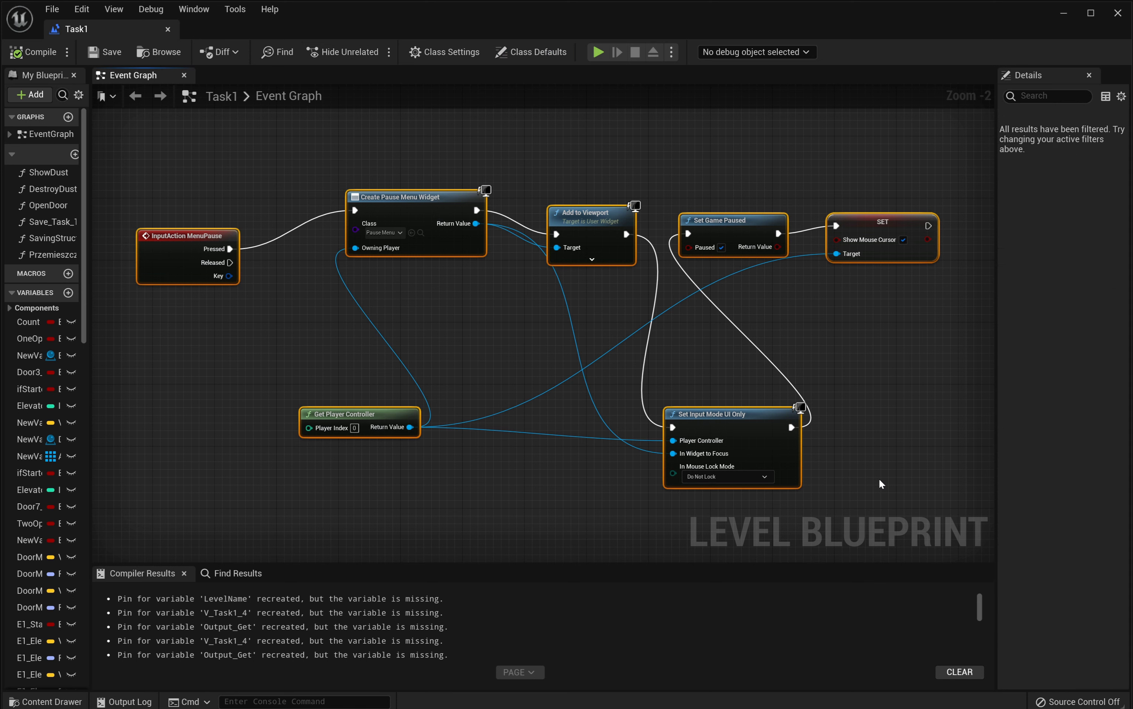
pyautogui.press('Delete')
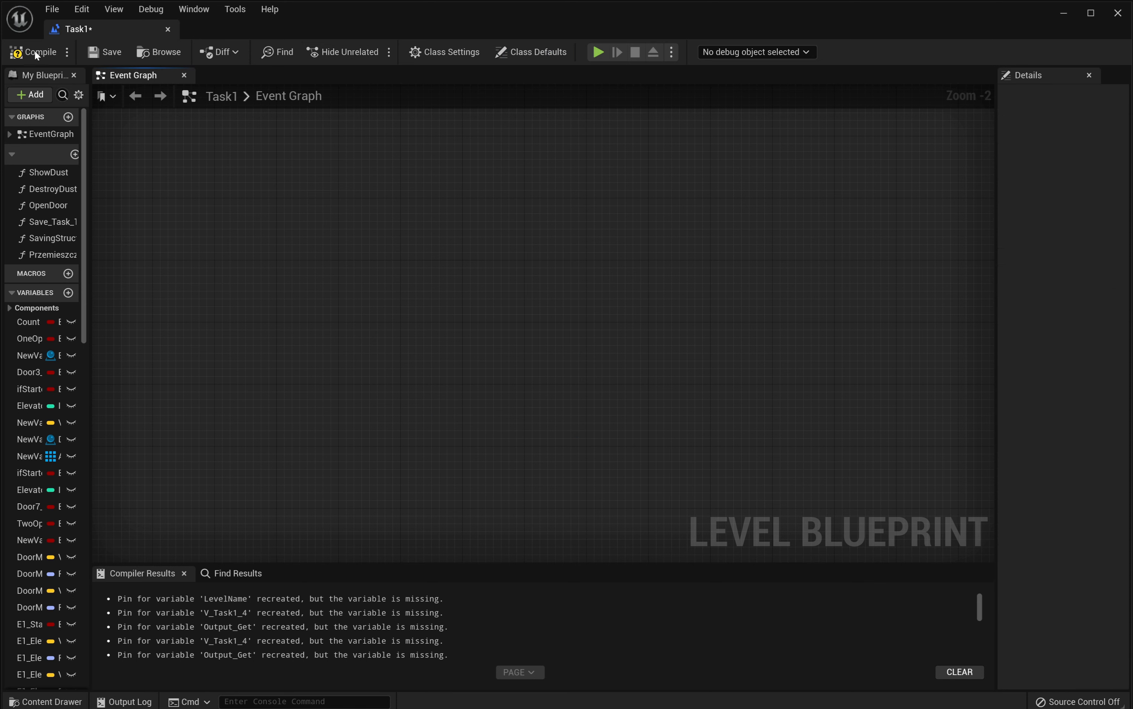
pyautogui.press('F7')
pyautogui.click(99, 58)
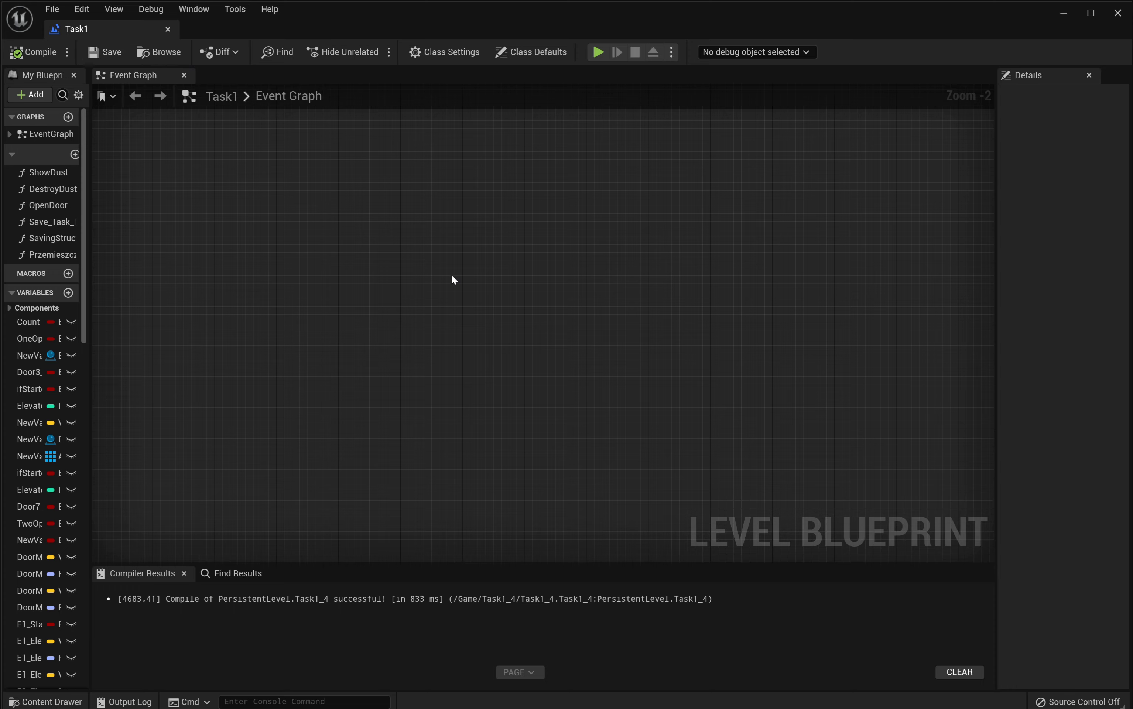
pyautogui.click(1118, 14)
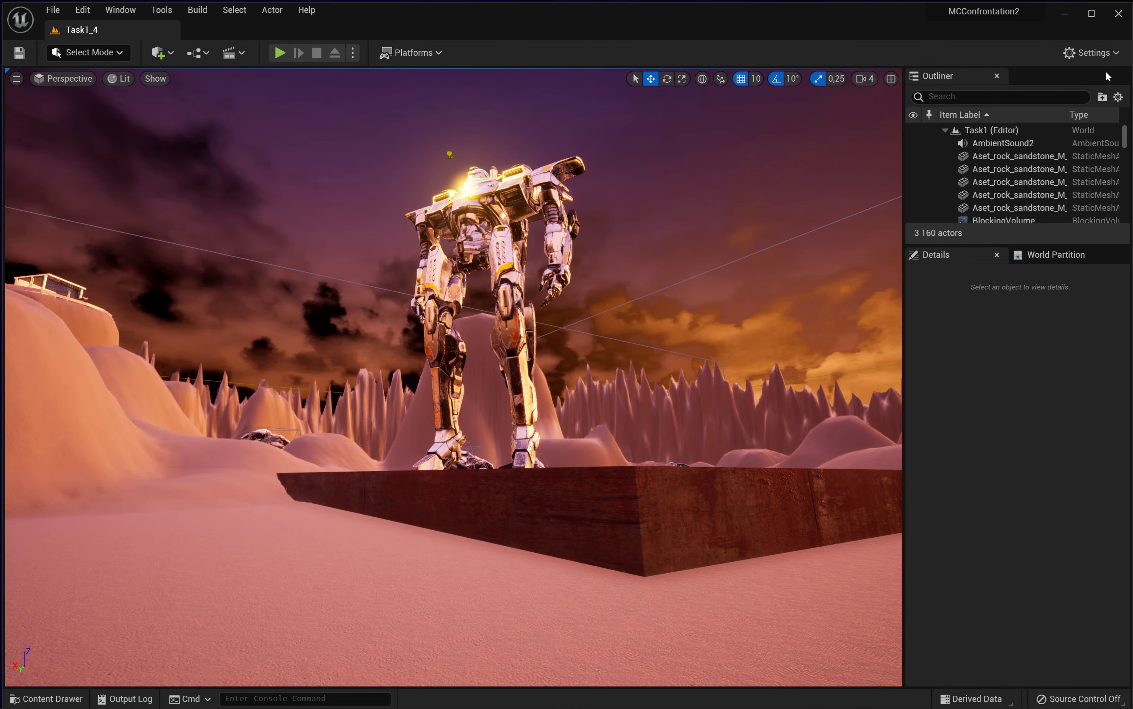
# Step: Remove the MenuPause action mapping under Project Settings > Engine > Input
pyautogui.click(1113, 52)
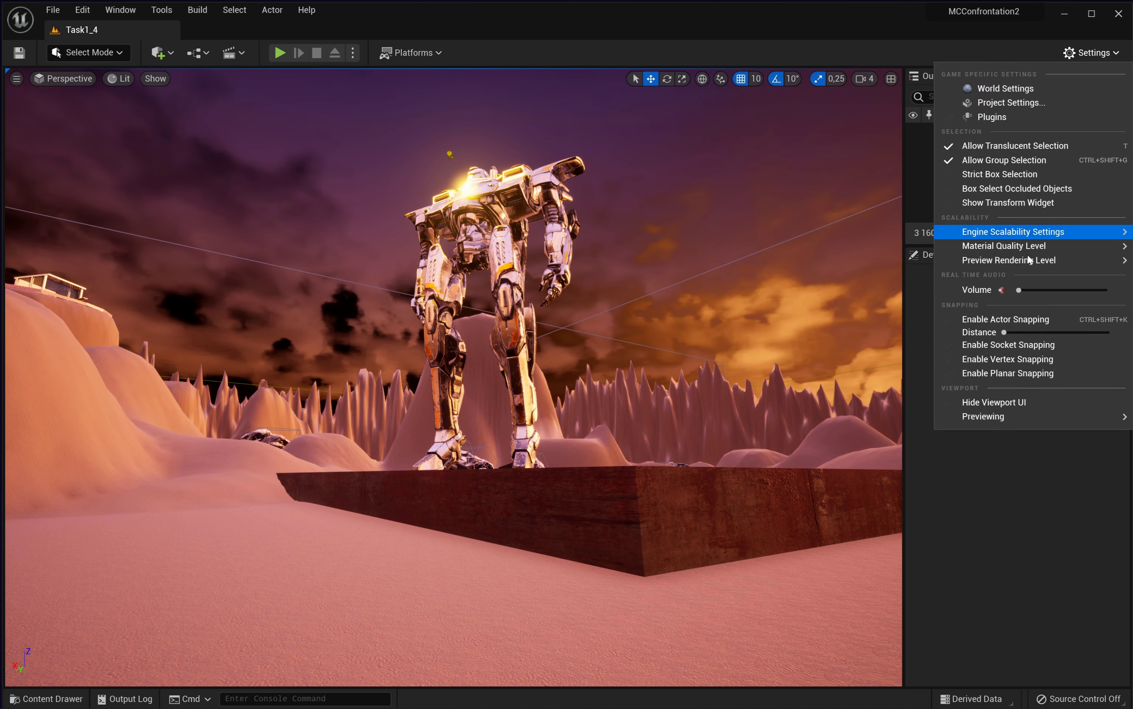
pyautogui.moveTo(1029, 247)
pyautogui.click(1023, 105)
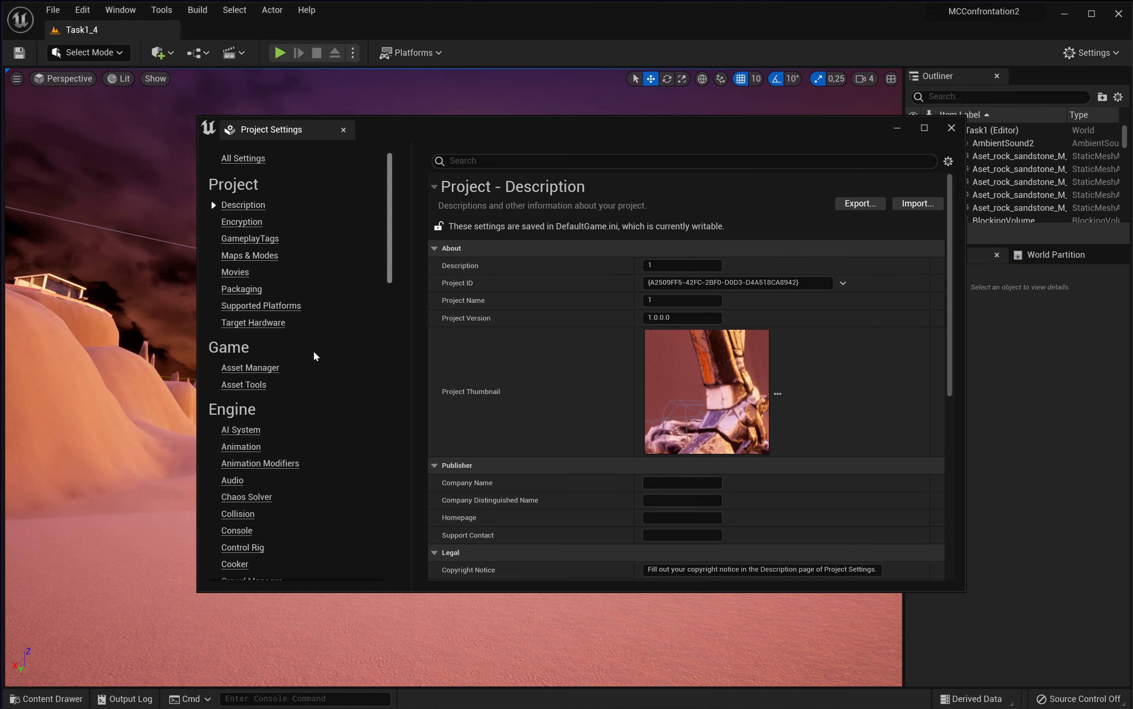
pyautogui.scroll(-1, 252, 412)
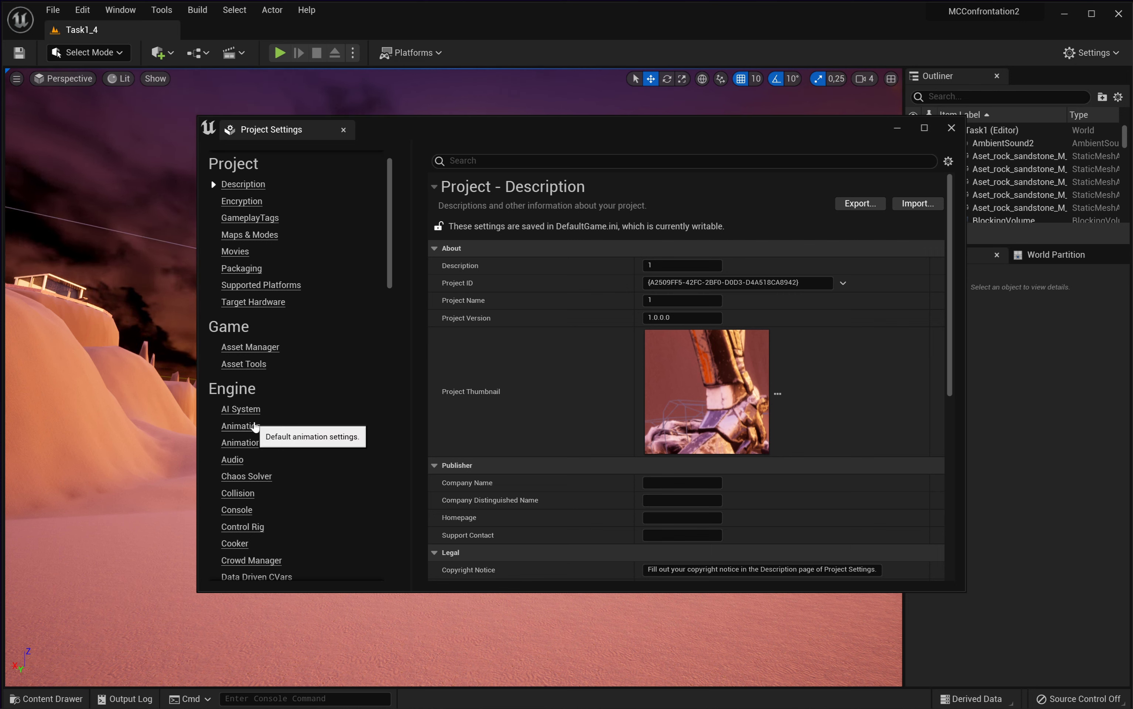
pyautogui.scroll(-3, 253, 417)
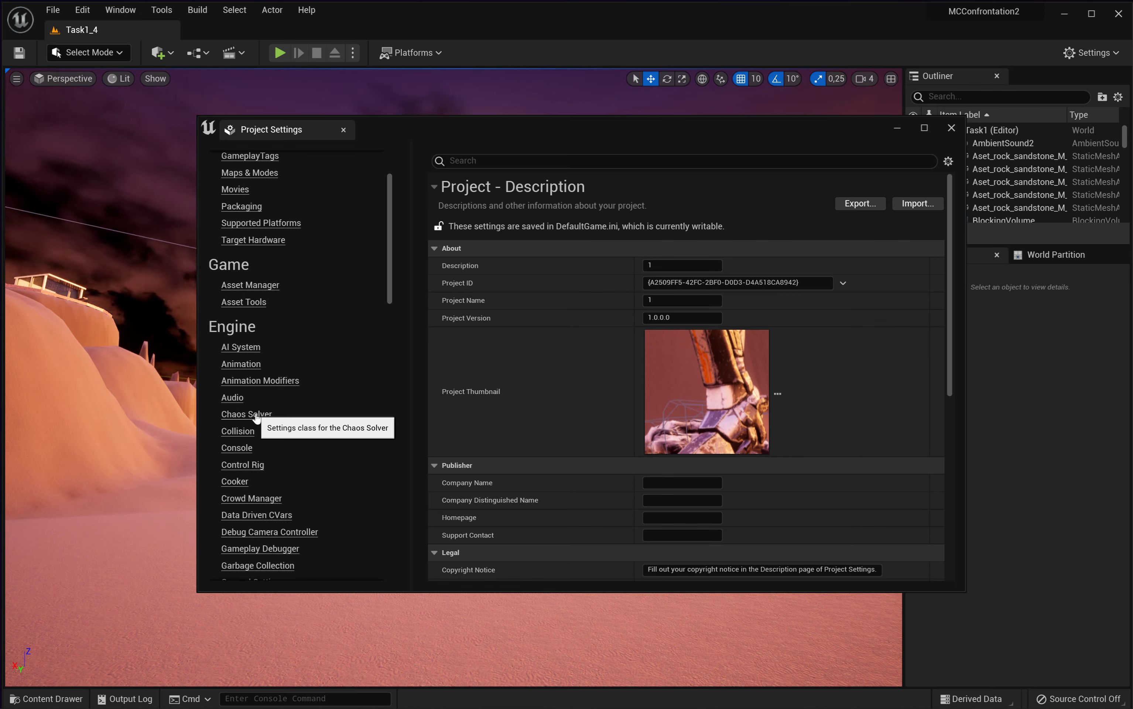
pyautogui.scroll(-2, 258, 410)
pyautogui.scroll(-1, 260, 410)
pyautogui.scroll(-2, 259, 410)
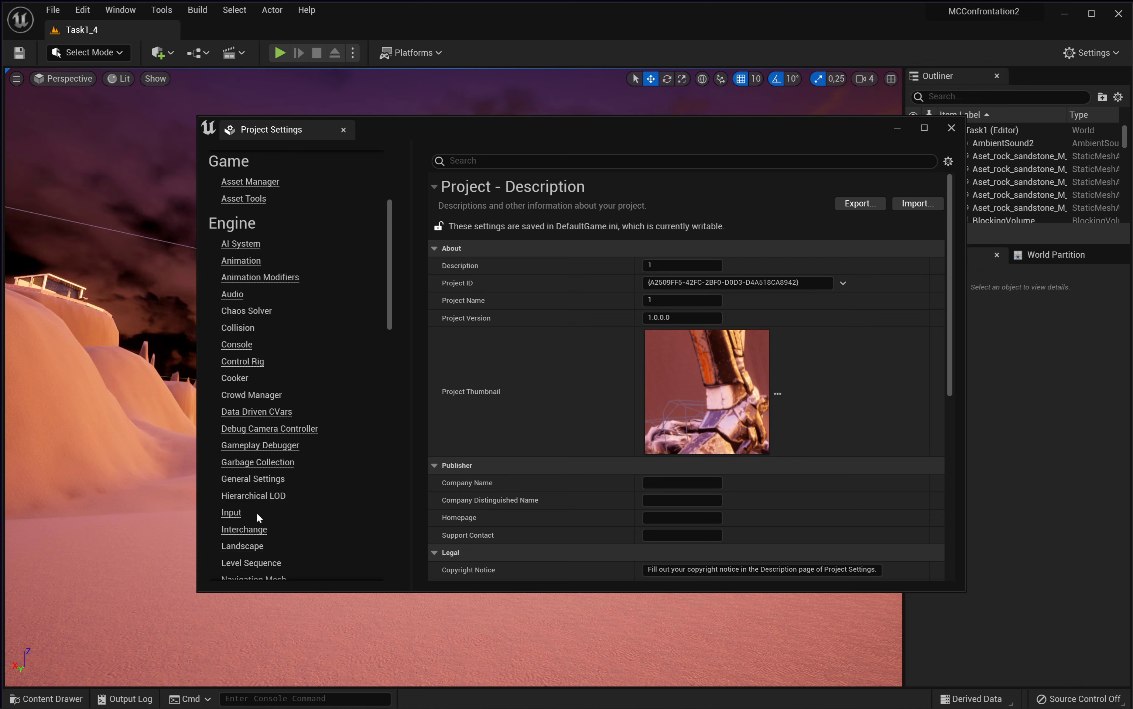
pyautogui.click(238, 515)
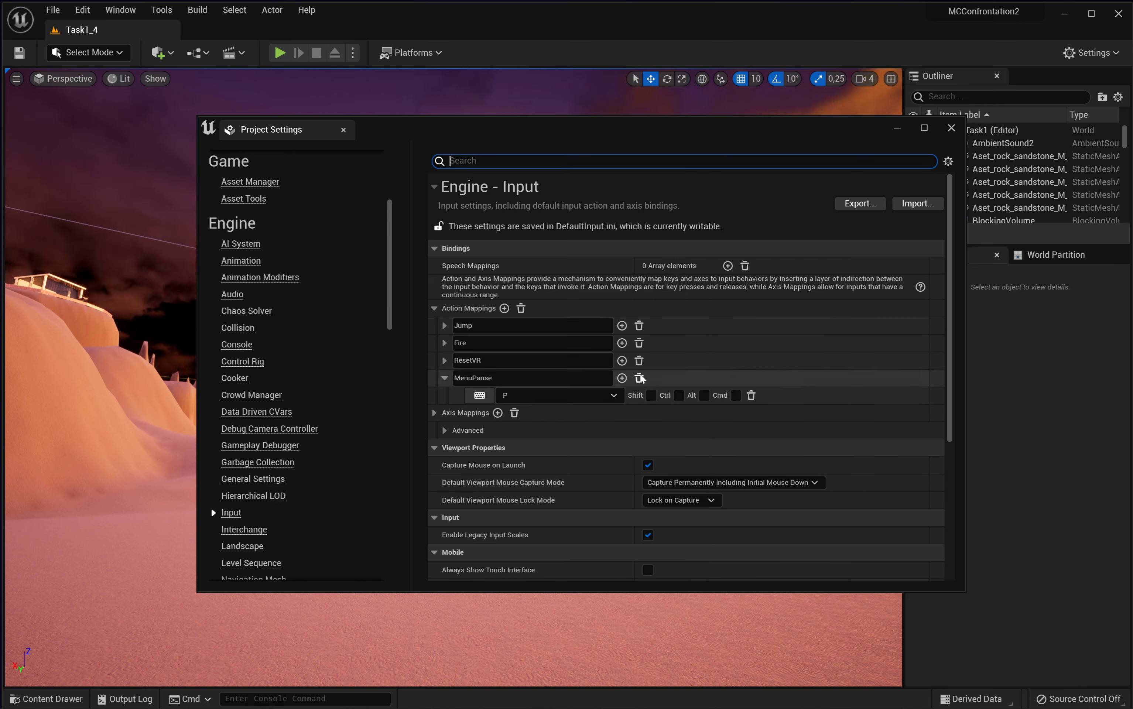
pyautogui.click(639, 377)
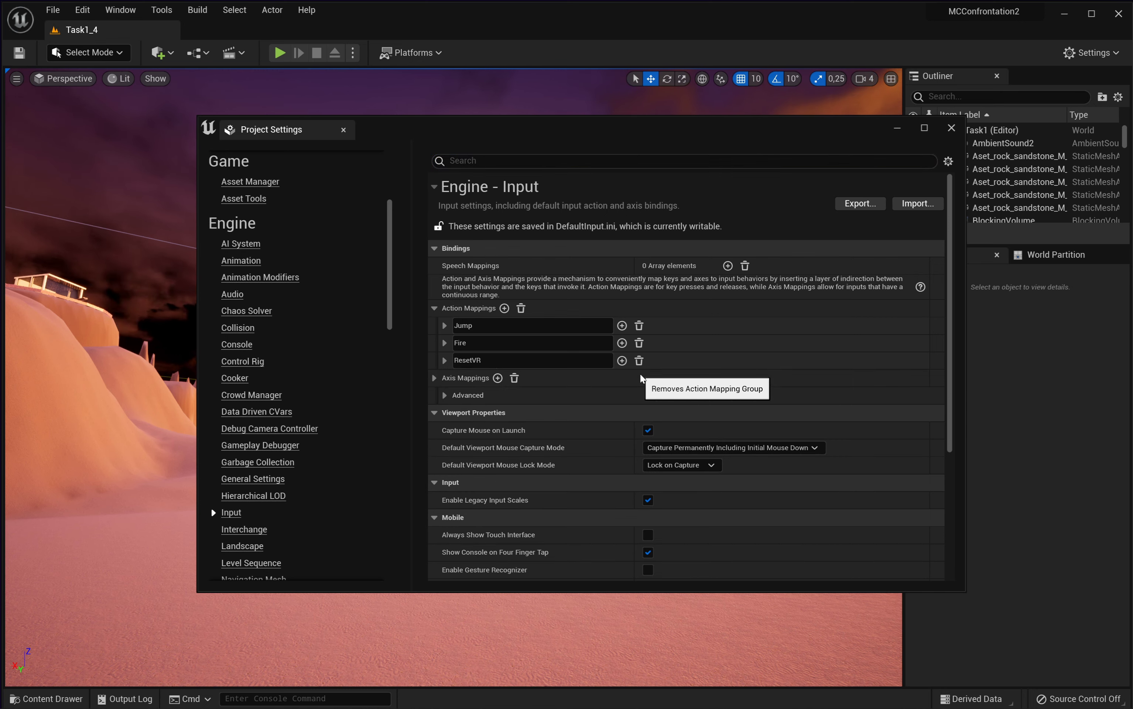
pyautogui.click(956, 132)
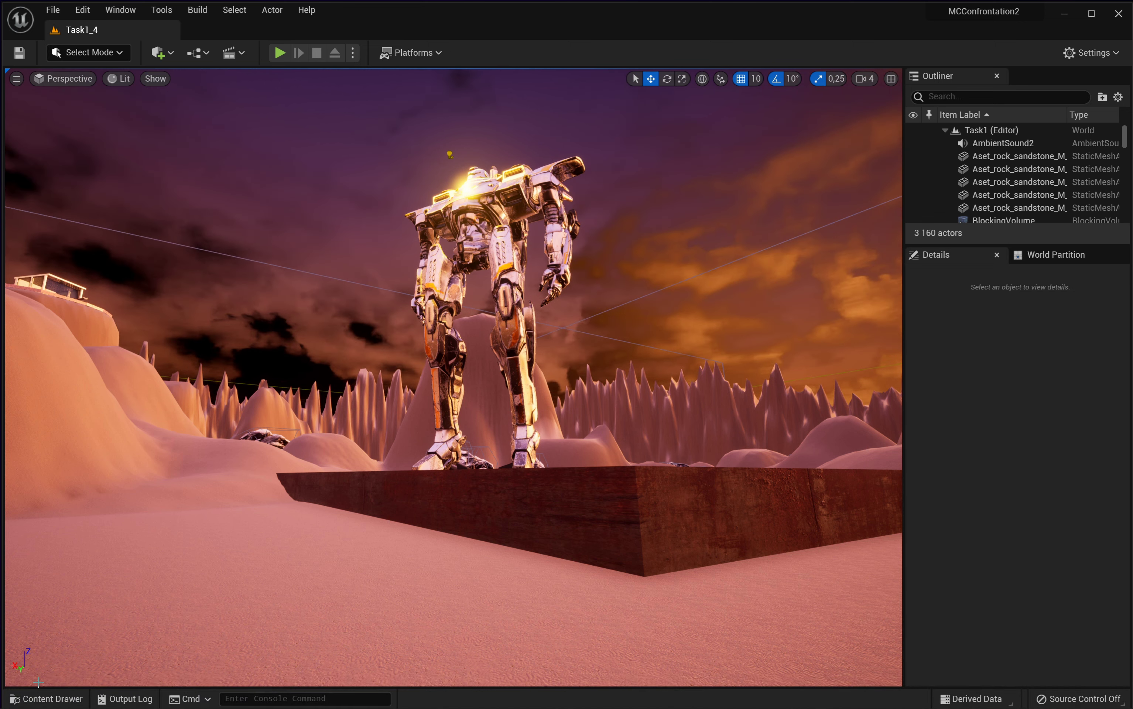
pyautogui.click(40, 695)
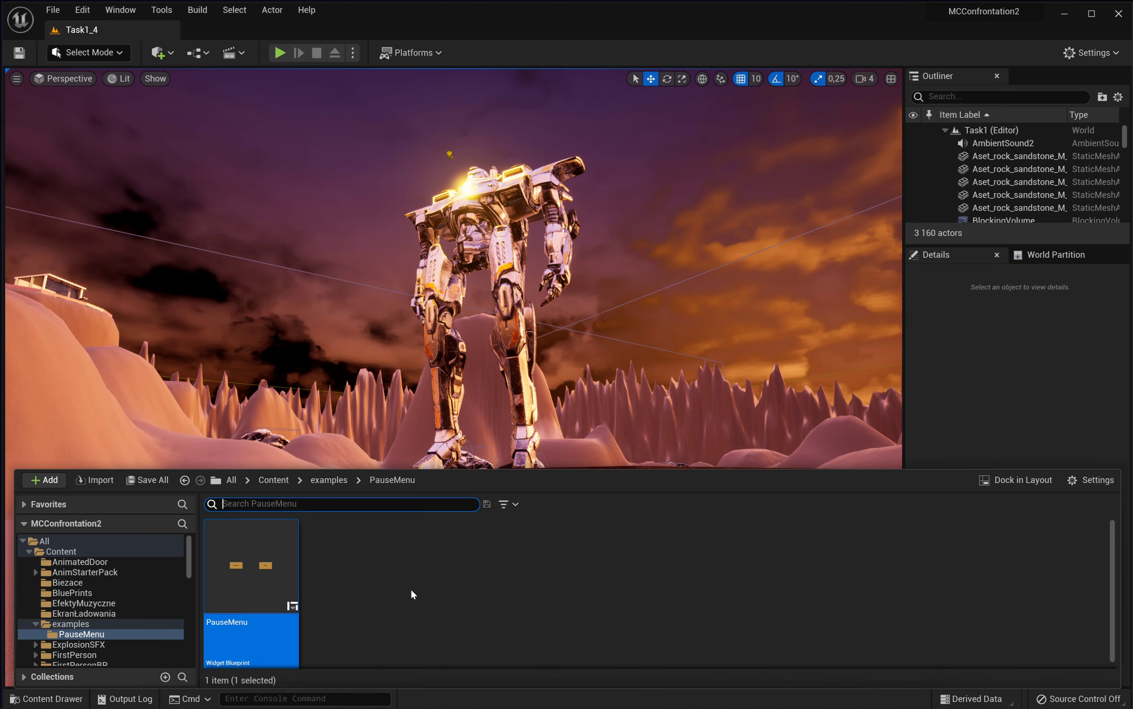
pyautogui.click(413, 593)
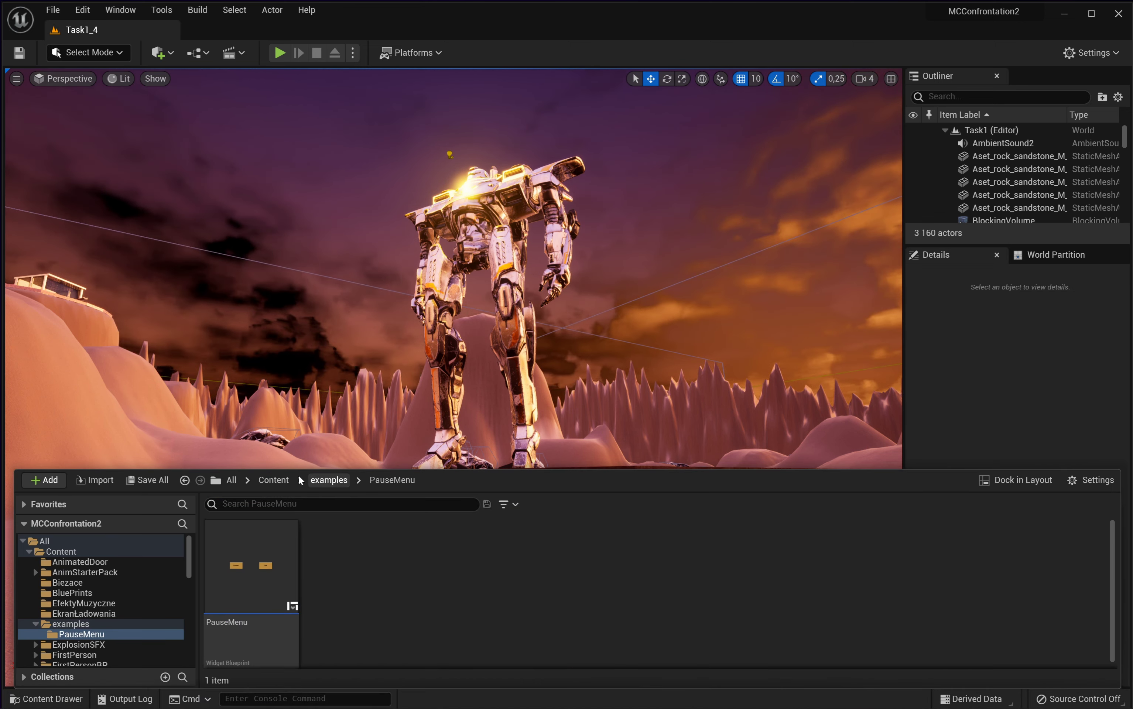
pyautogui.click(330, 480)
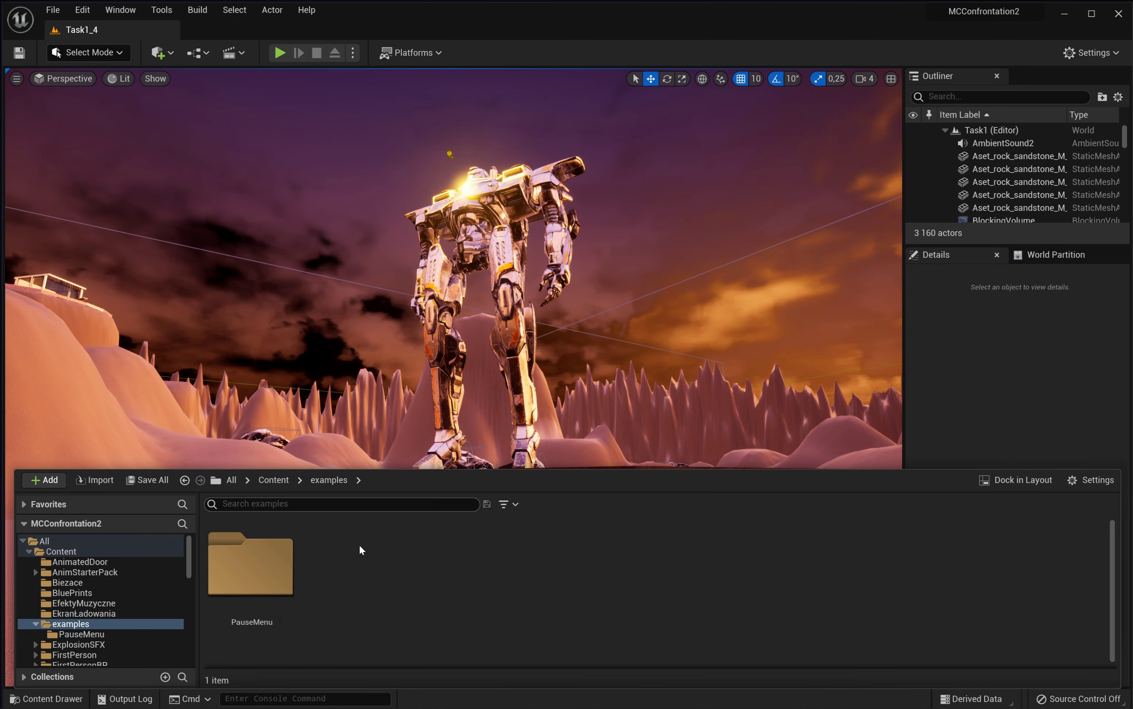
pyautogui.click(273, 547)
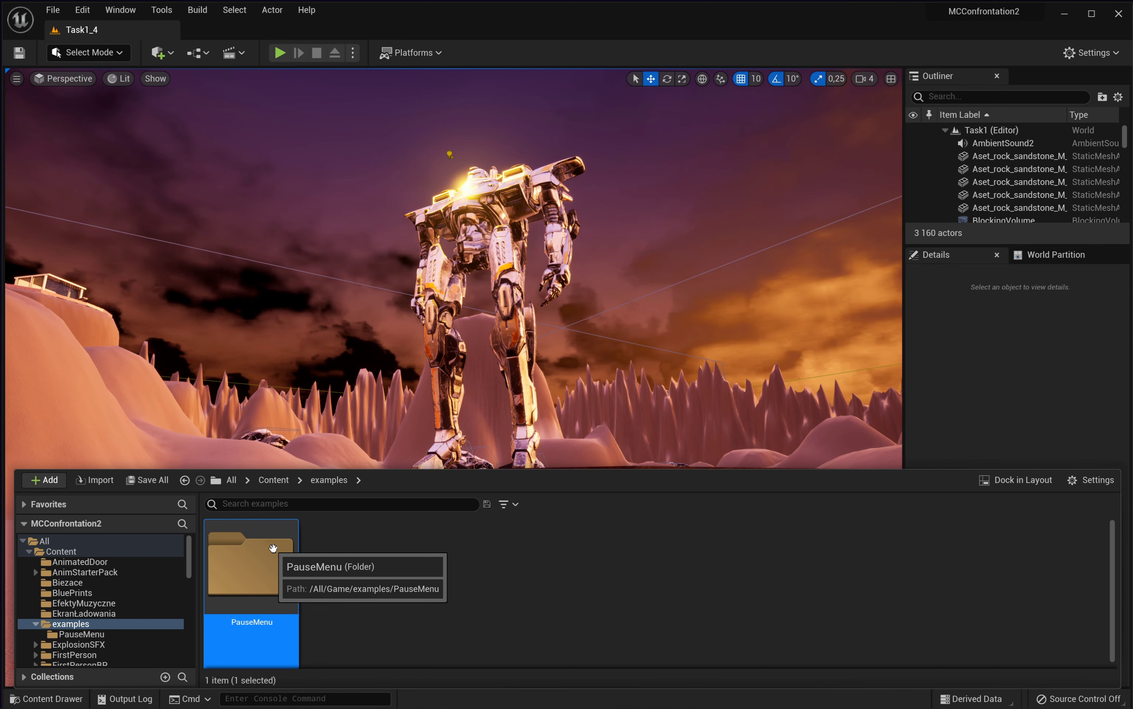
pyautogui.rightClick(284, 569)
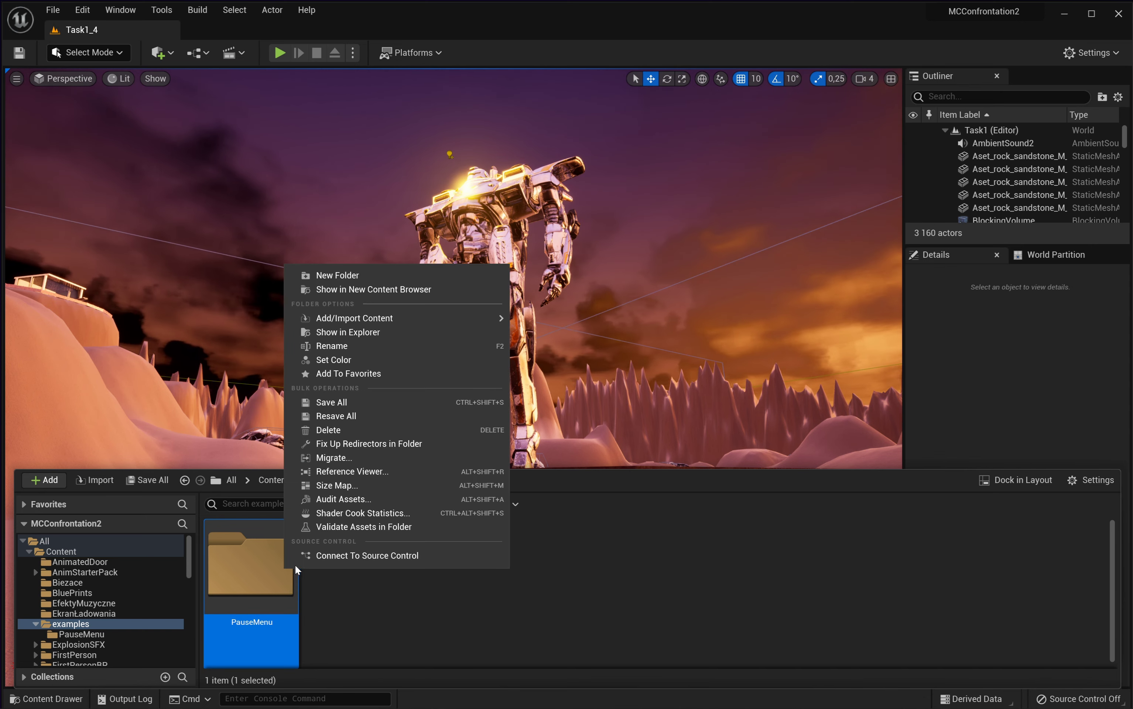
pyautogui.click(356, 429)
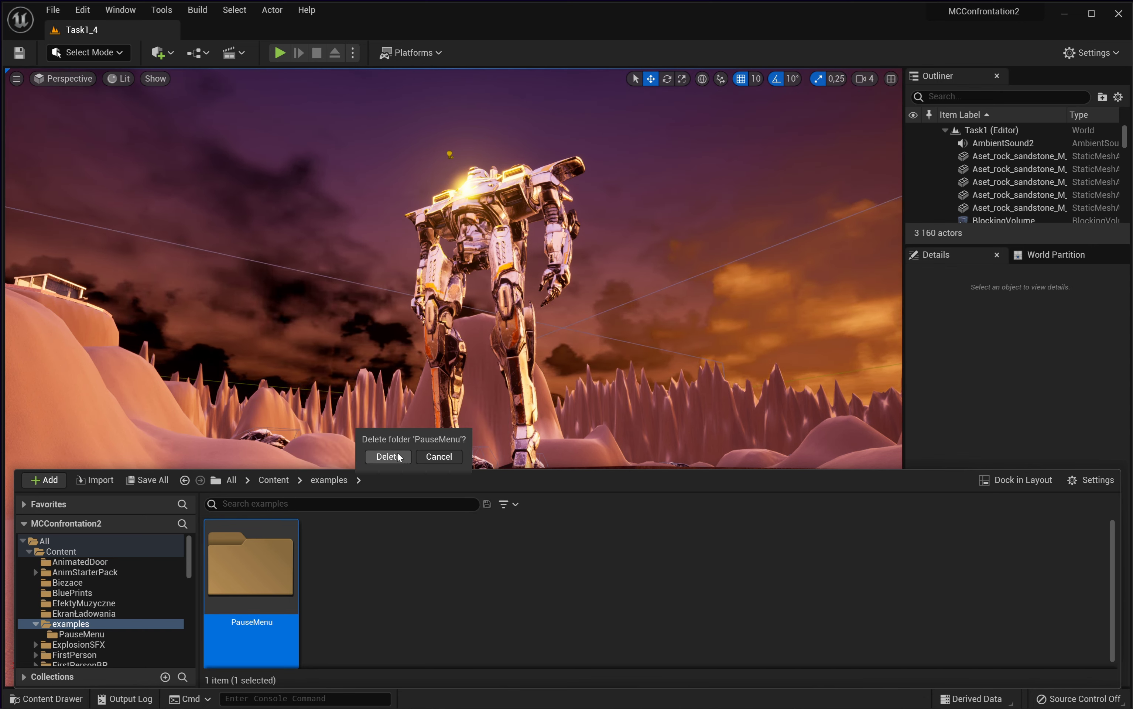
pyautogui.click(389, 457)
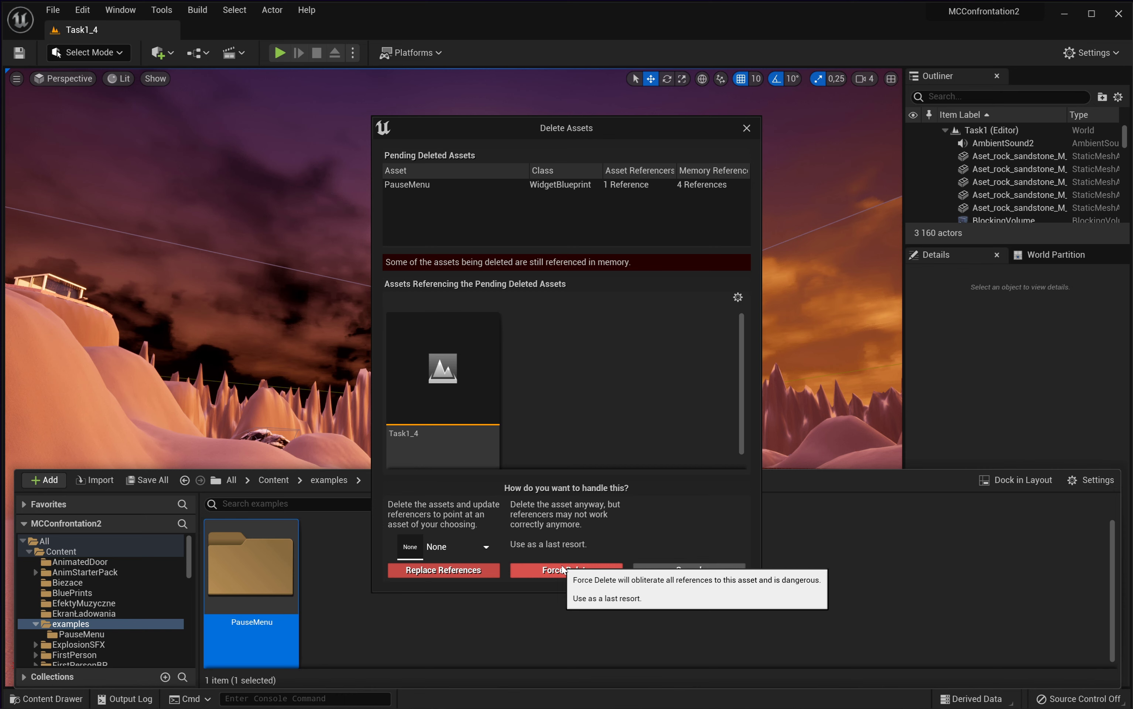
pyautogui.click(563, 569)
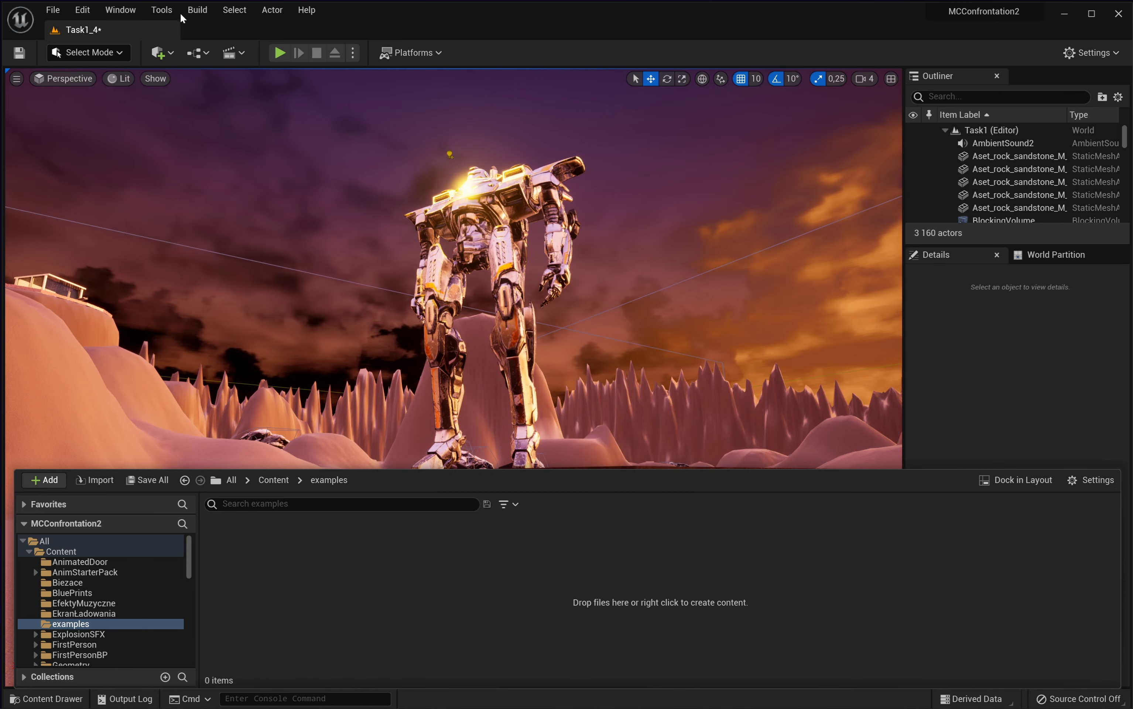
pyautogui.click(21, 51)
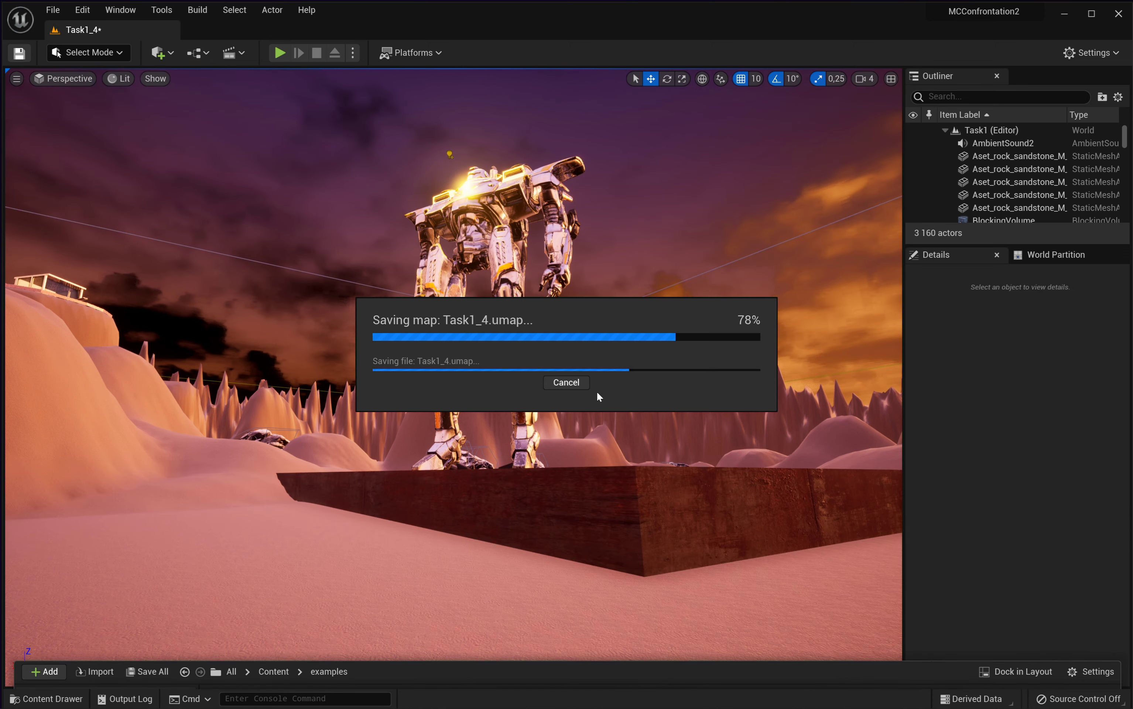
# Step: Create a MenuPause folder inside examples in the Content Drawer and open it
pyautogui.click(52, 699)
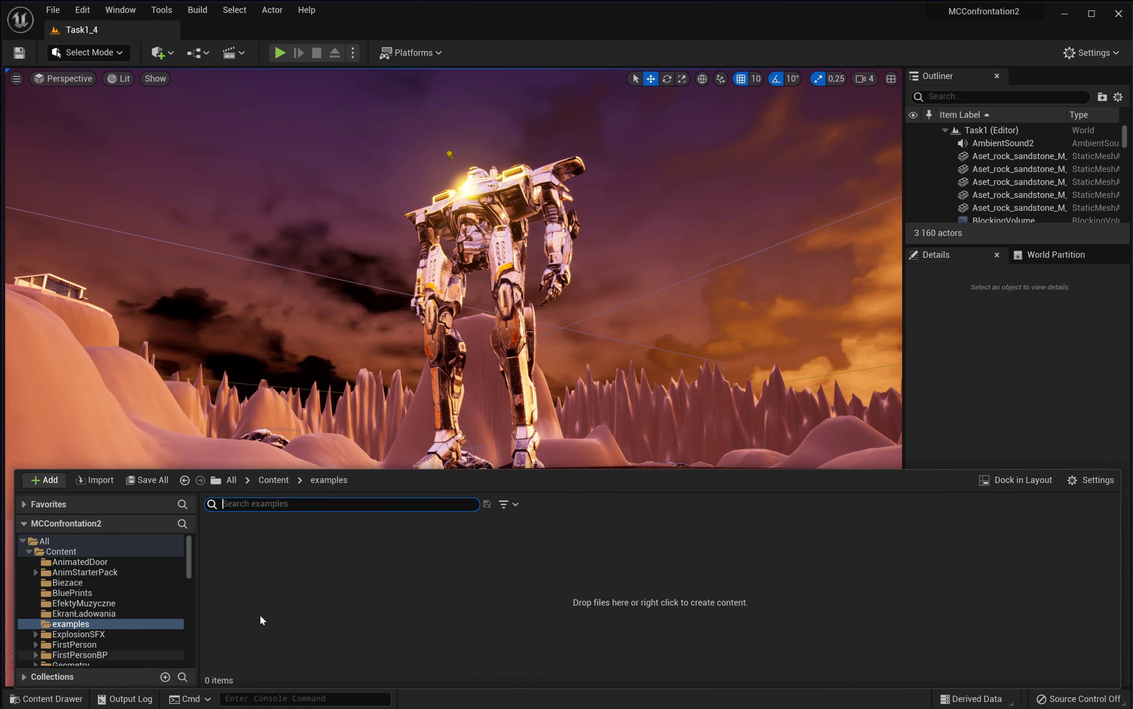
pyautogui.rightClick(291, 587)
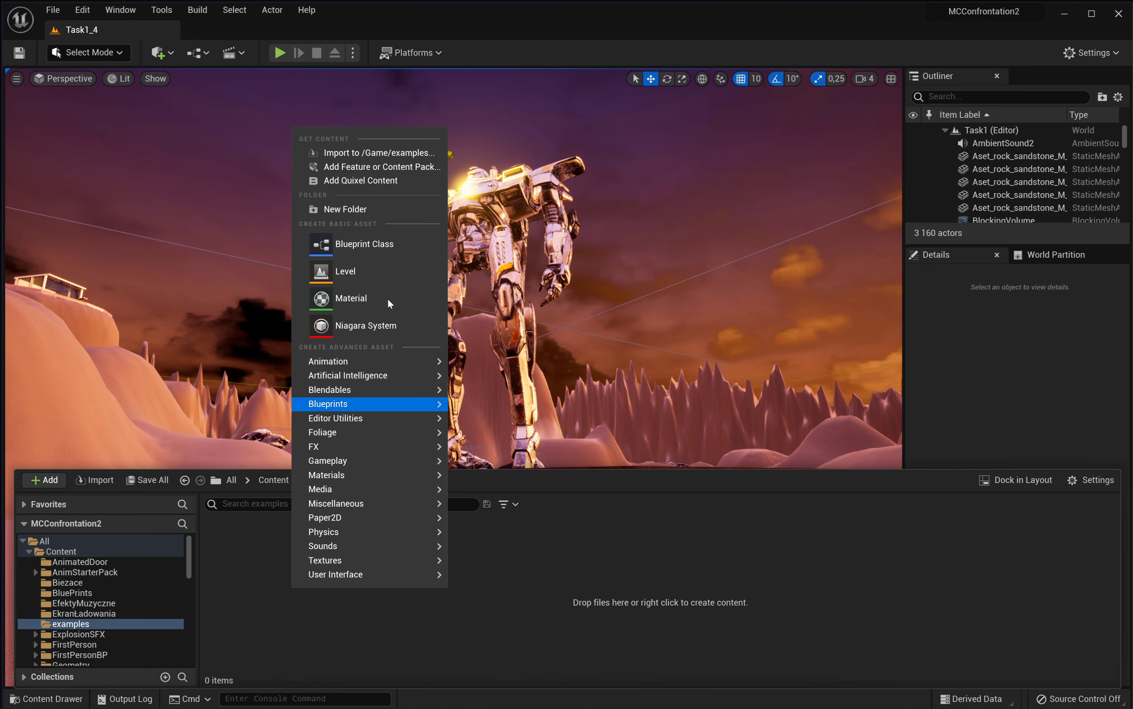
pyautogui.click(372, 211)
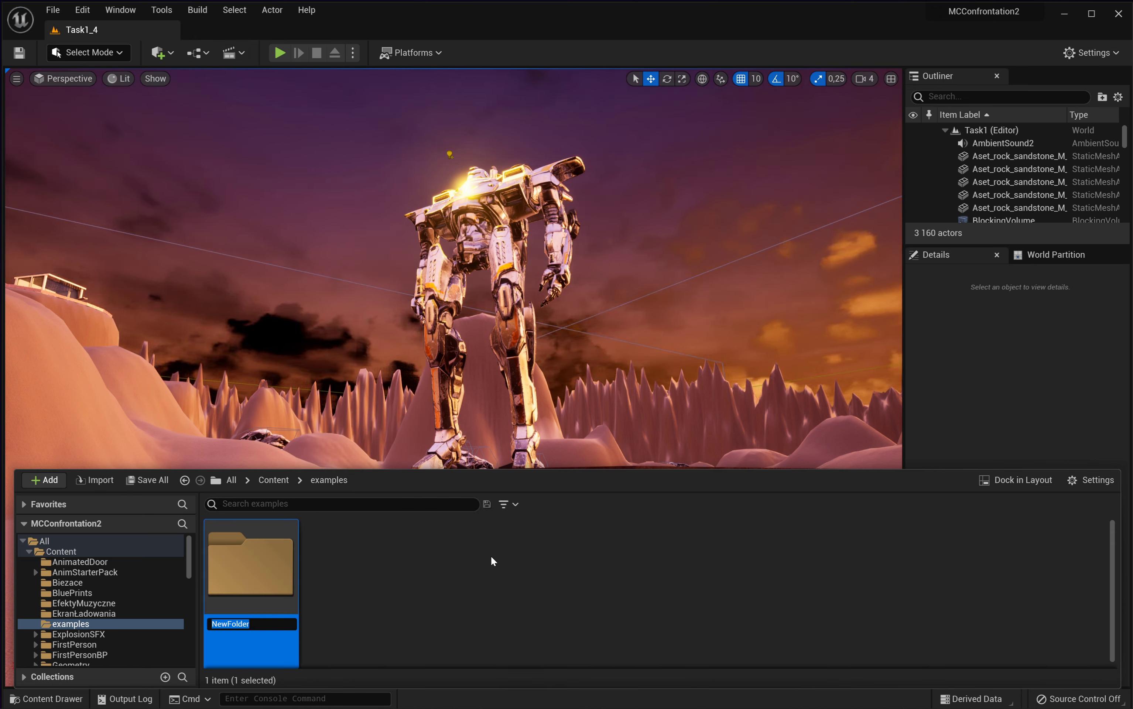
pyautogui.write('M')
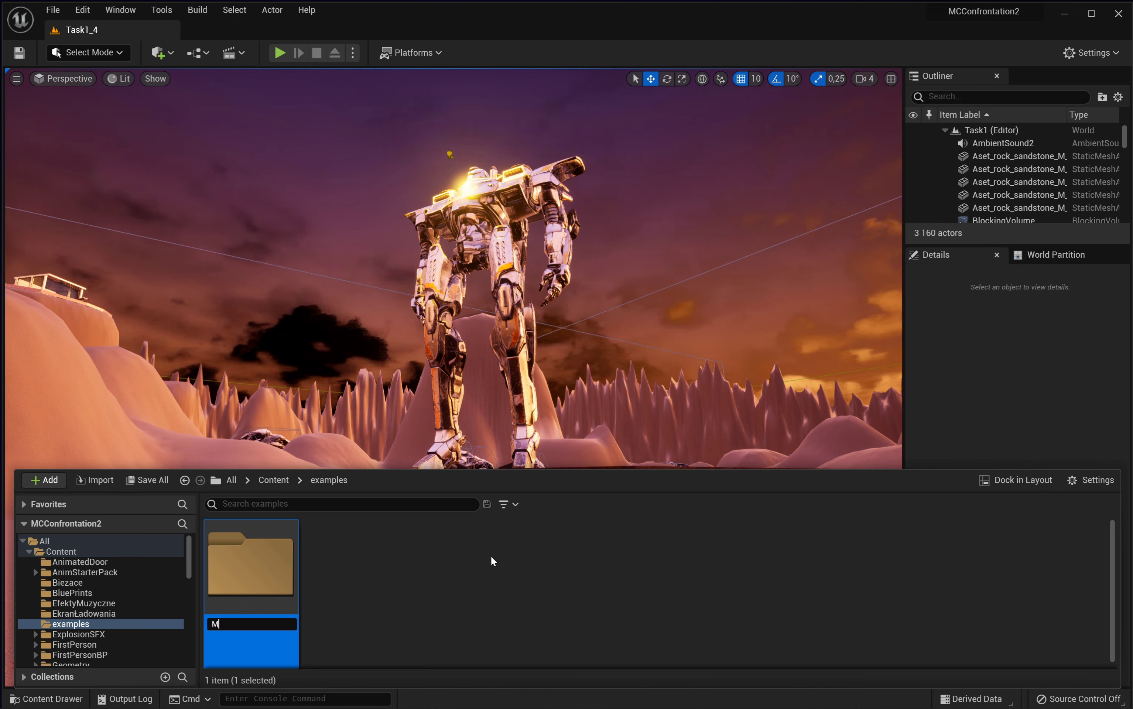
pyautogui.write('enuPause')
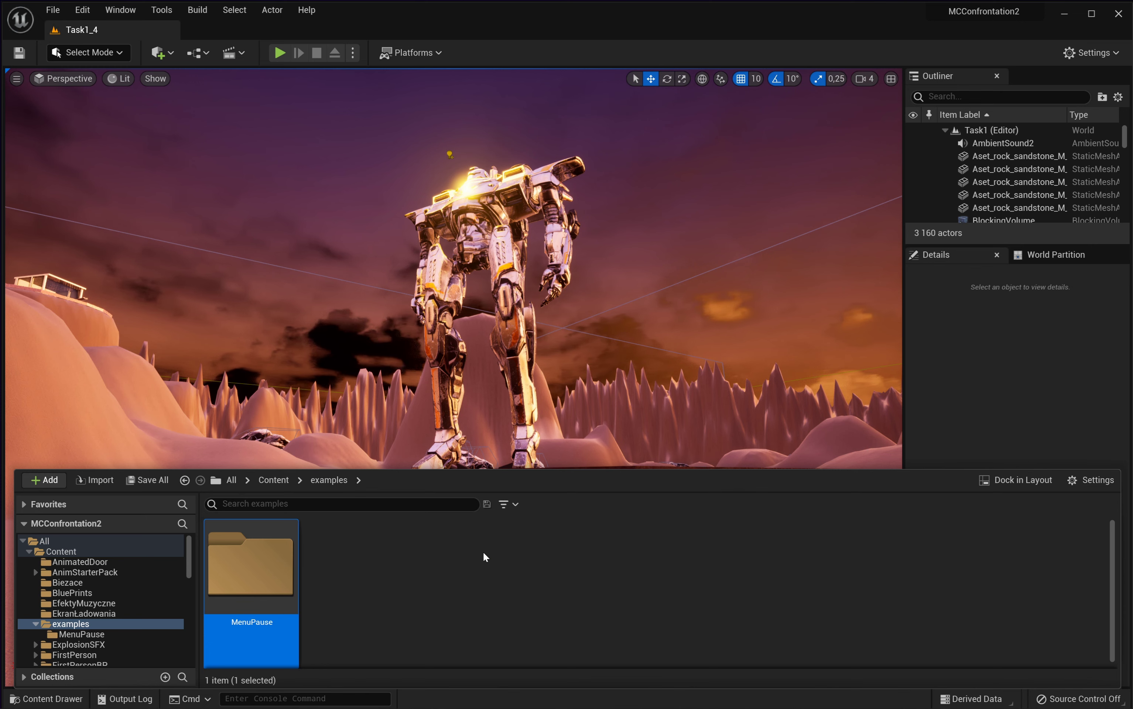
pyautogui.click(483, 556)
pyautogui.doubleClick(256, 544)
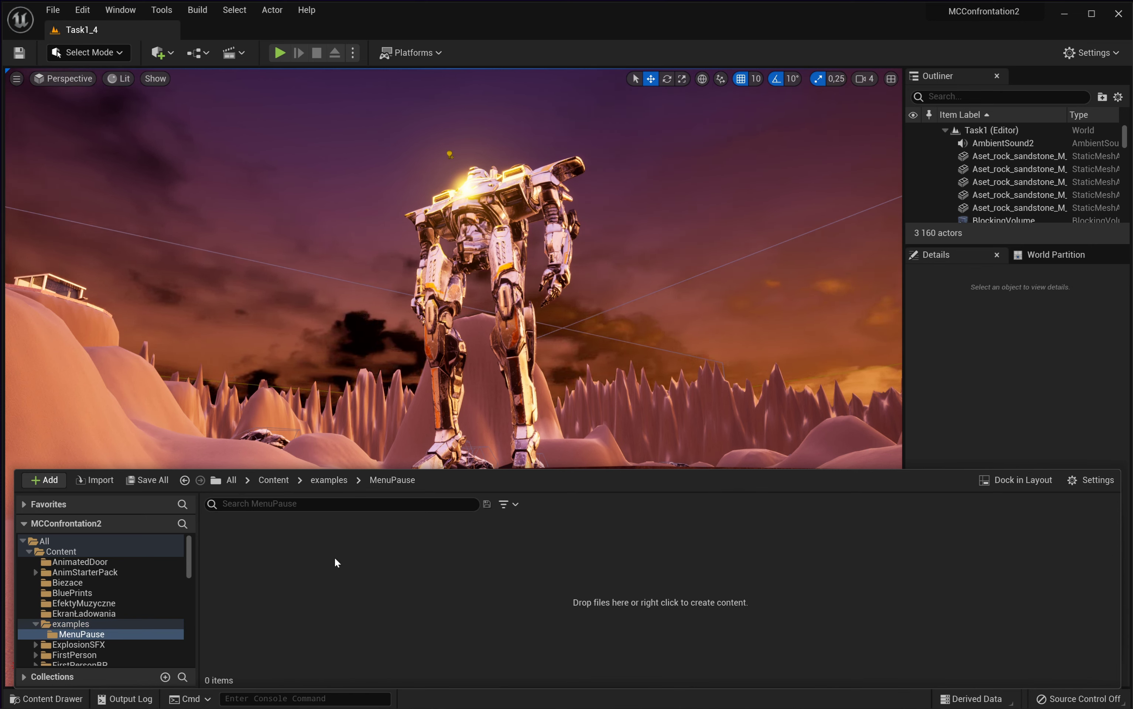
# Step: Add a User Widget-based Widget Blueprint named MenuPause in that folder
pyautogui.rightClick(335, 557)
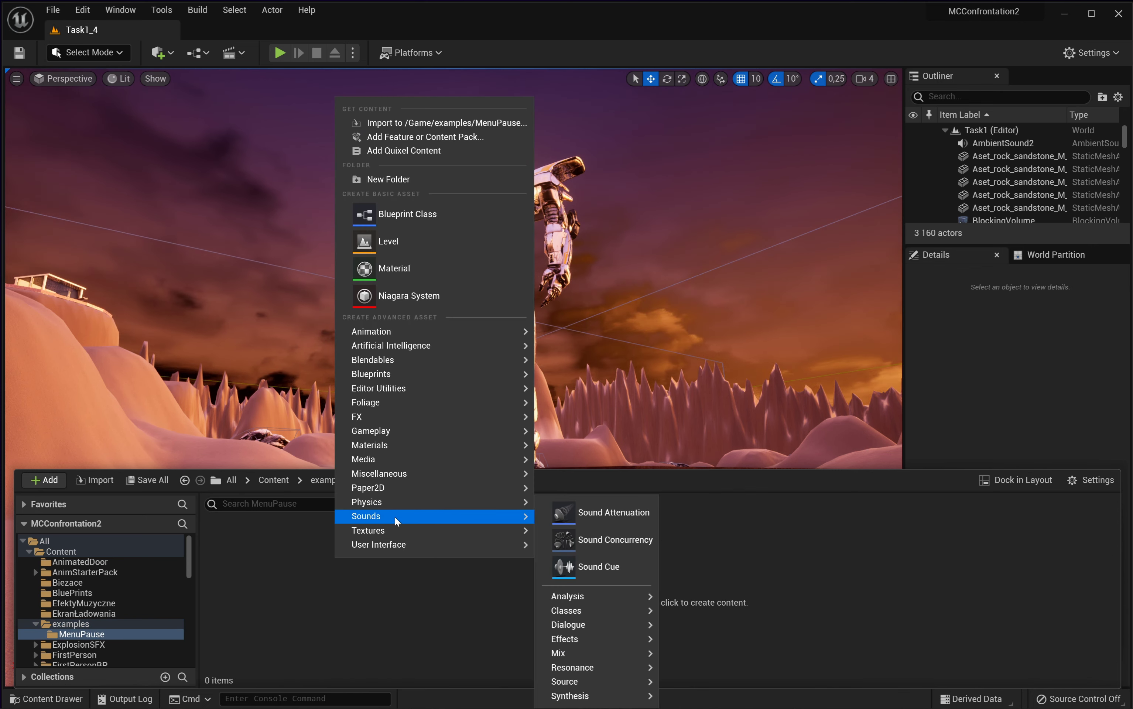
pyautogui.moveTo(467, 549)
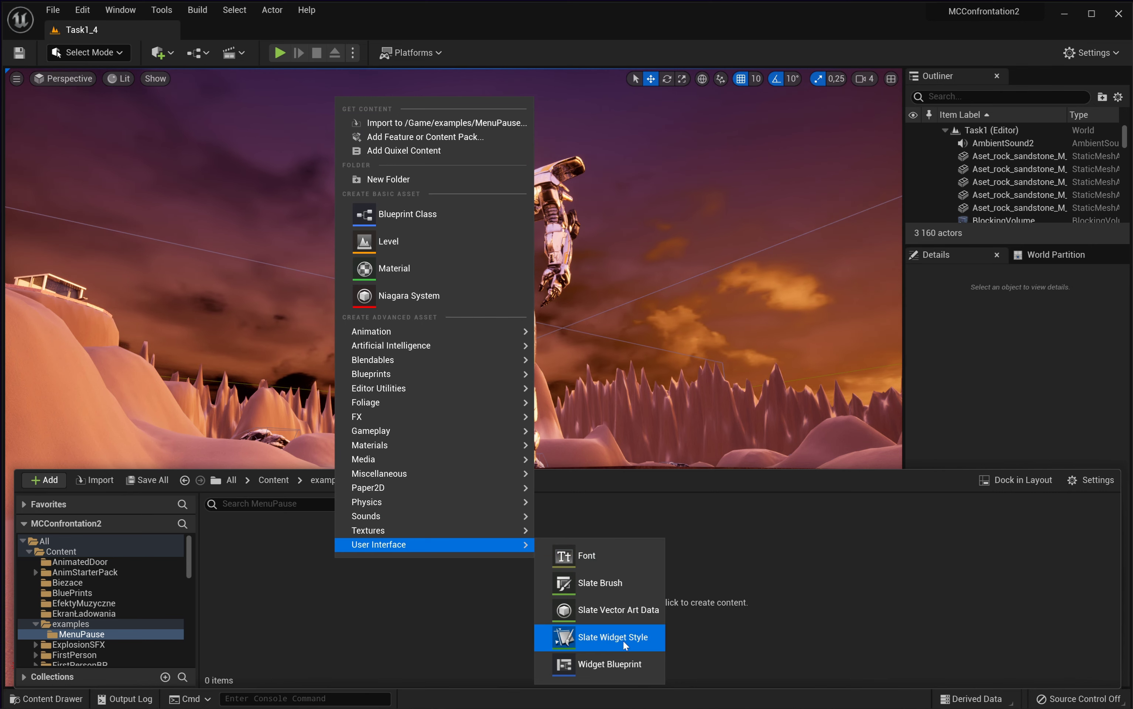
pyautogui.click(604, 661)
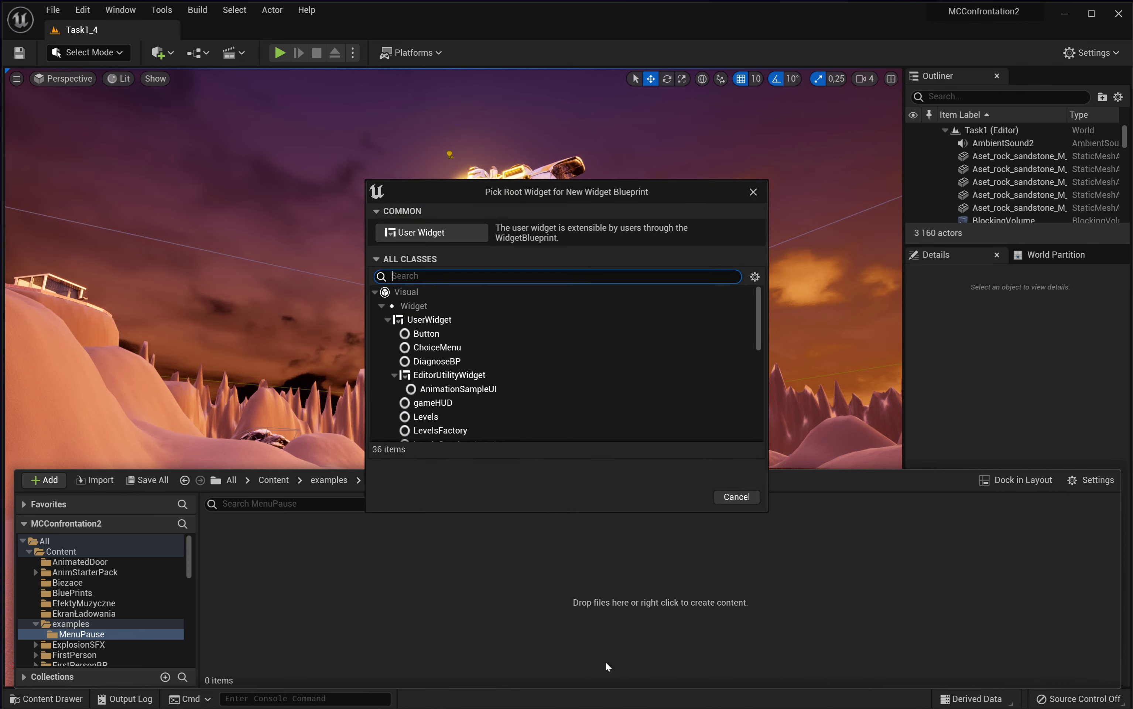
pyautogui.click(431, 232)
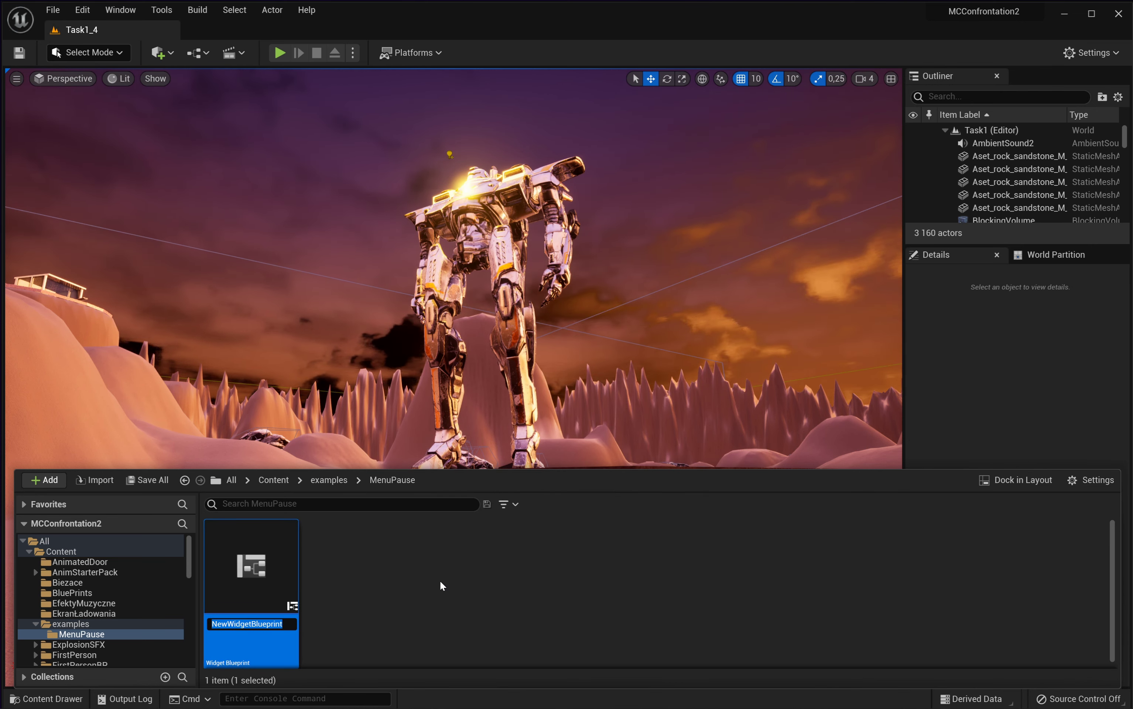
pyautogui.write('Menu')
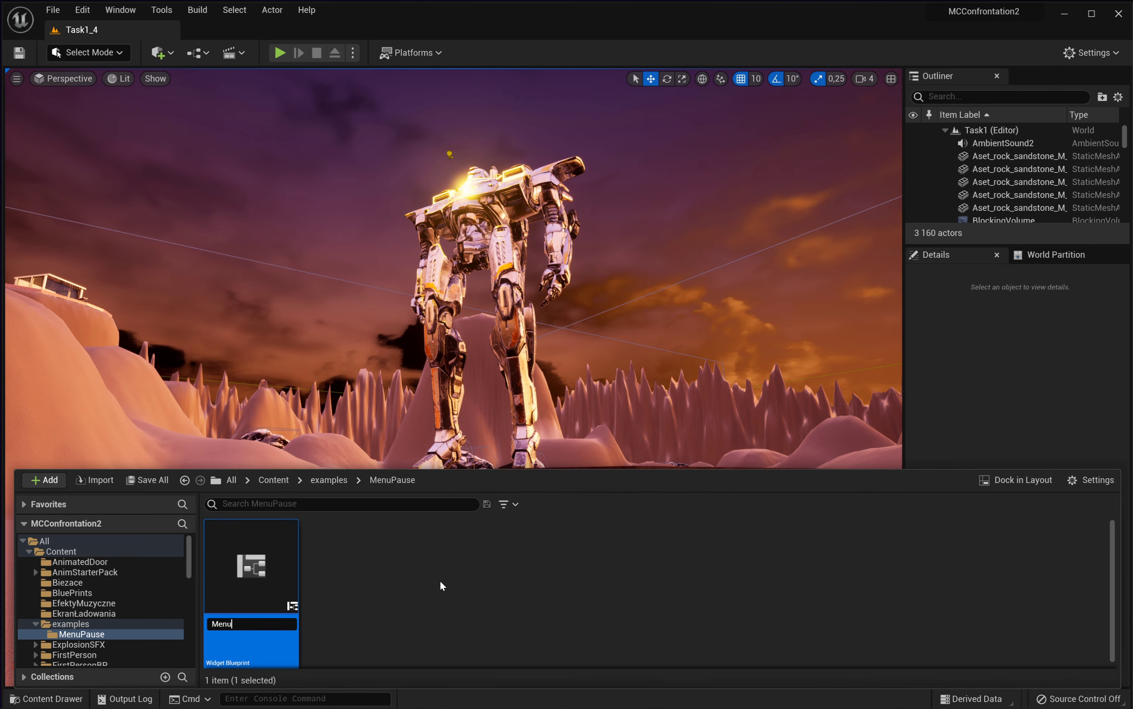
pyautogui.write('Pause')
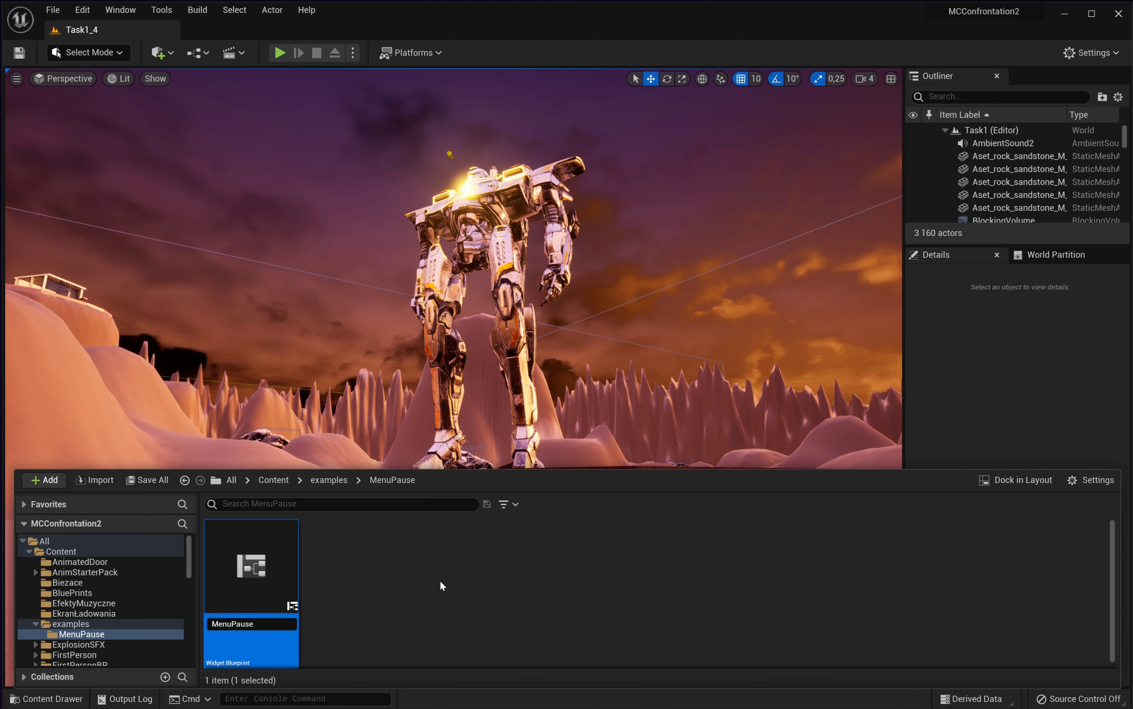
pyautogui.press('Return')
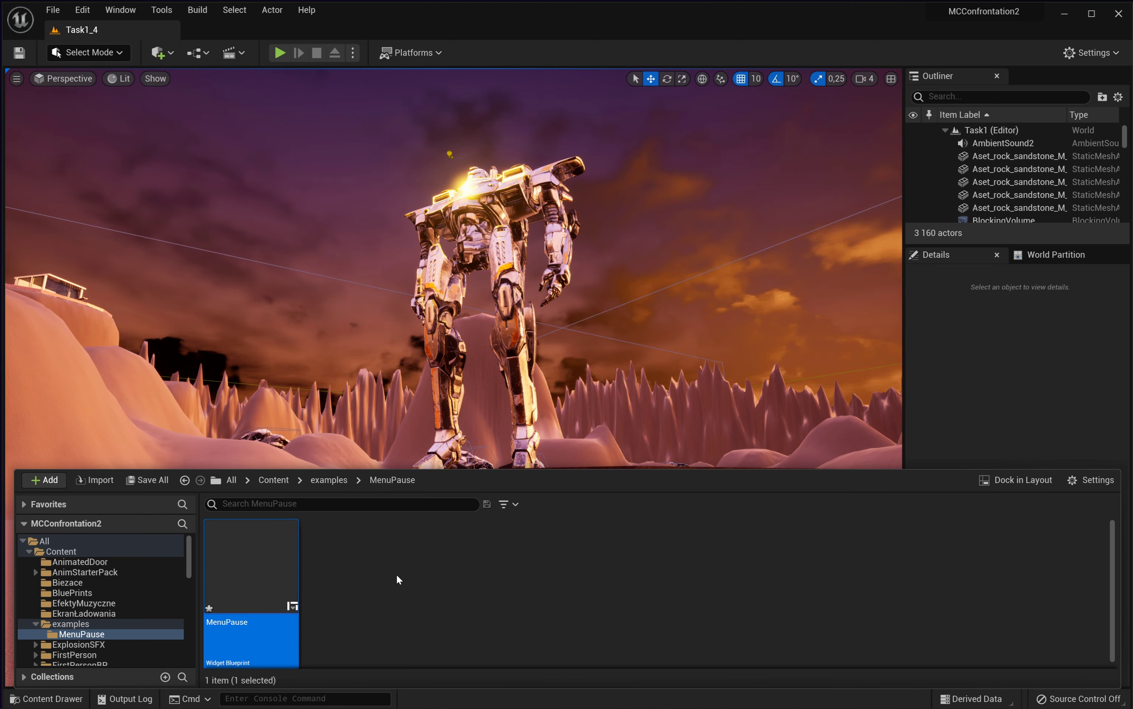
pyautogui.click(397, 573)
# Step: Open the MenuPause widget blueprint and browse the Screen Size choices without changing them
pyautogui.doubleClick(247, 564)
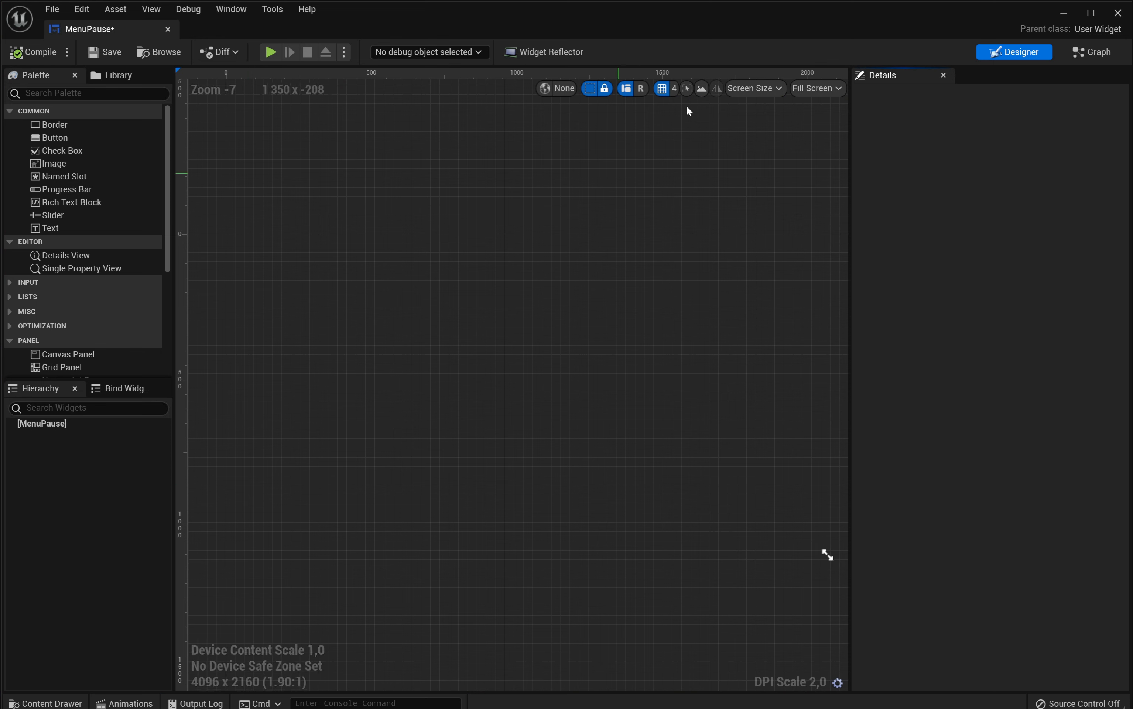
pyautogui.click(764, 91)
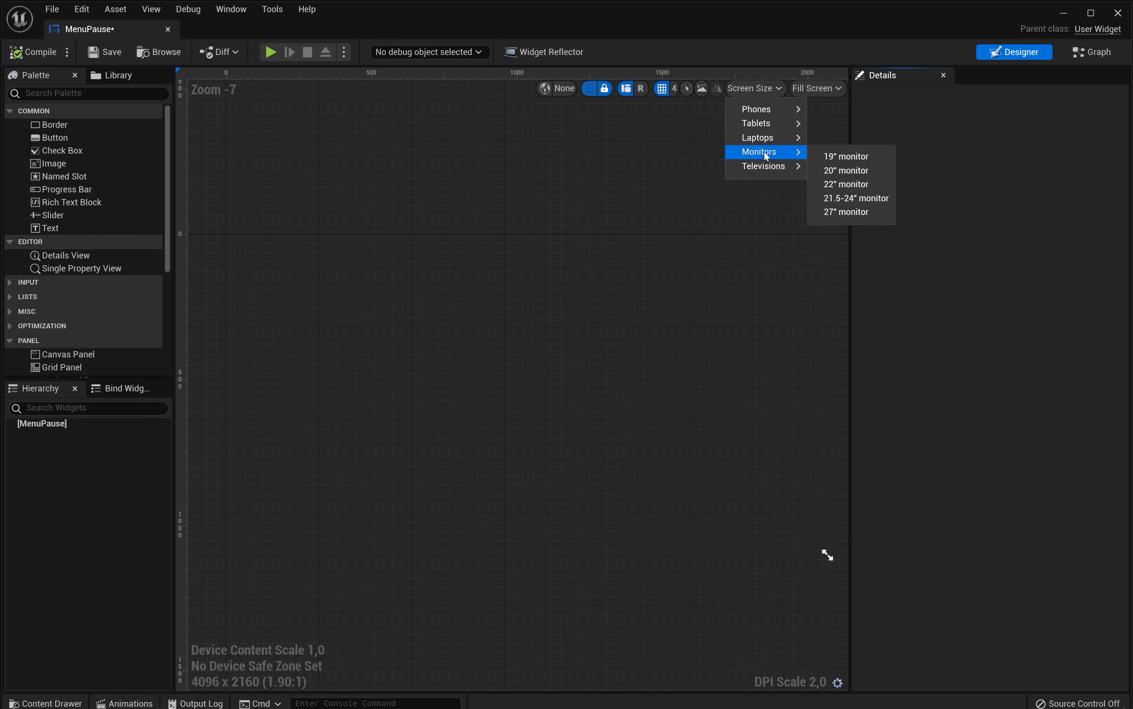
pyautogui.moveTo(758, 168)
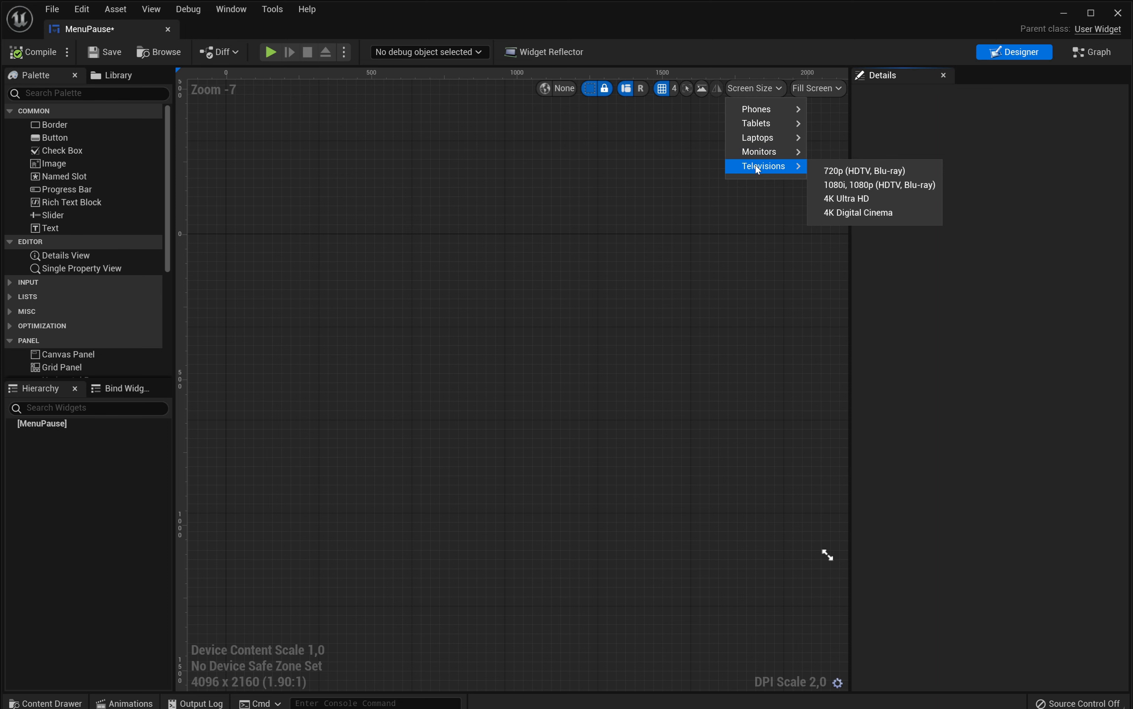
pyautogui.click(610, 238)
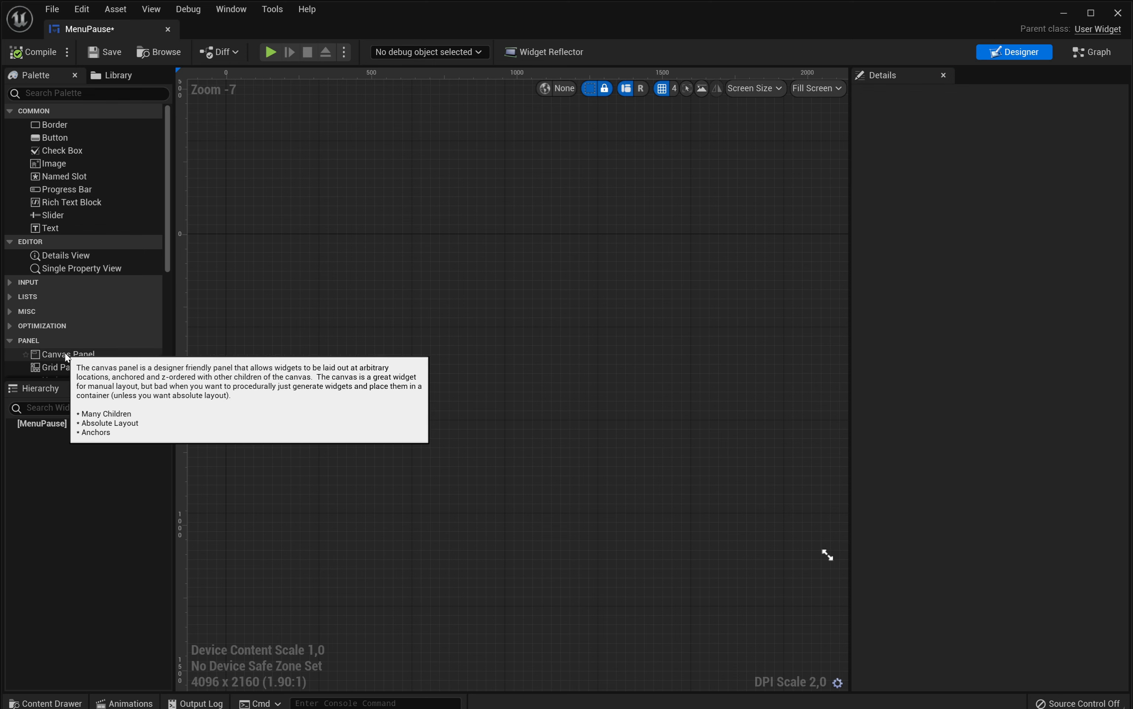
# Step: Add a Canvas Panel and a Button, then stretch the button to about 572 by 303
pyautogui.moveTo(67, 357); pyautogui.dragTo(409, 389)
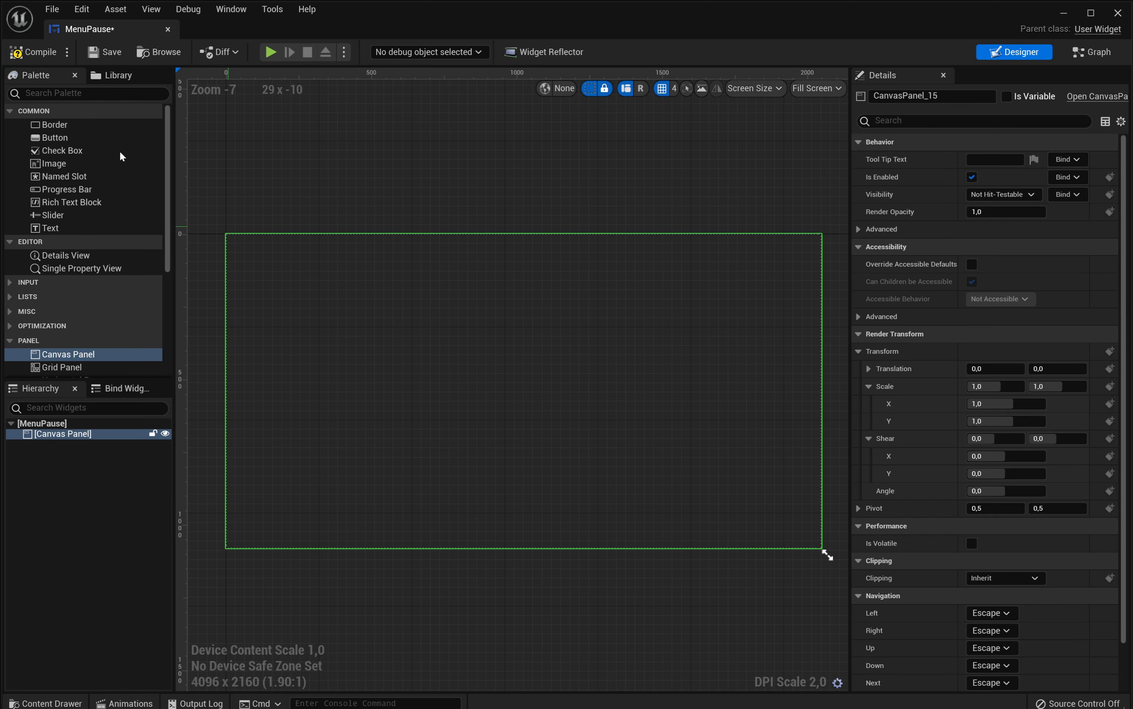
pyautogui.moveTo(63, 141)
pyautogui.mouseDown()
pyautogui.moveTo(431, 374)
pyautogui.moveTo(368, 377)
pyautogui.mouseUp()
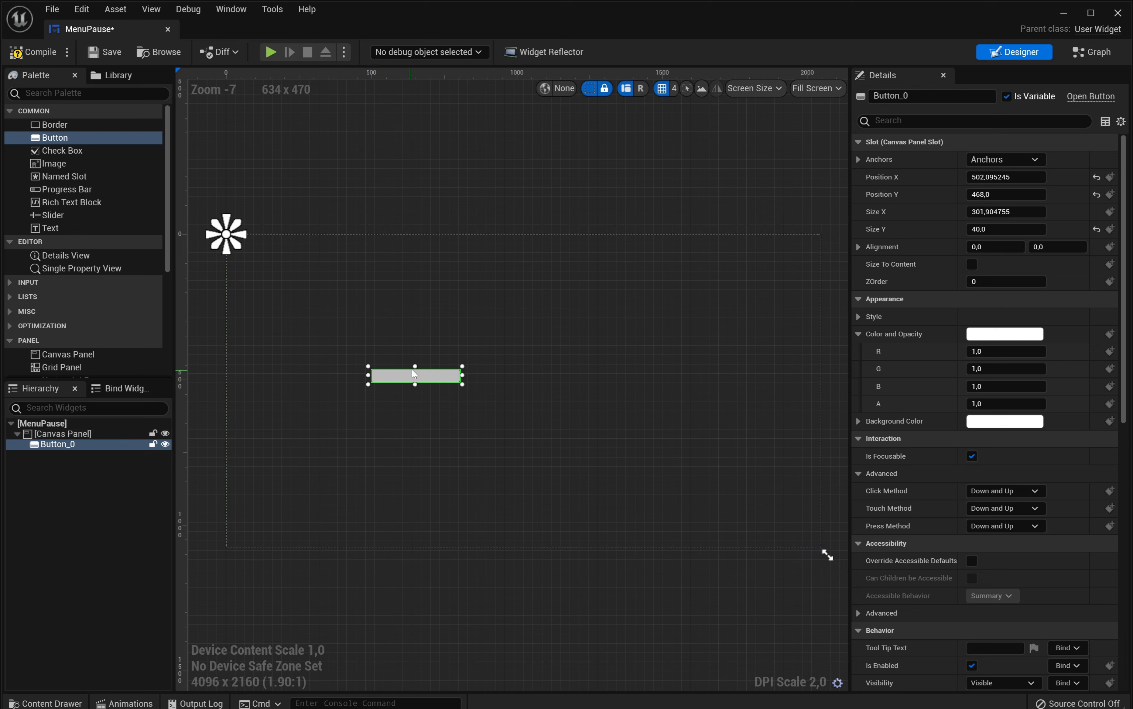
pyautogui.moveTo(417, 362); pyautogui.dragTo(416, 315)
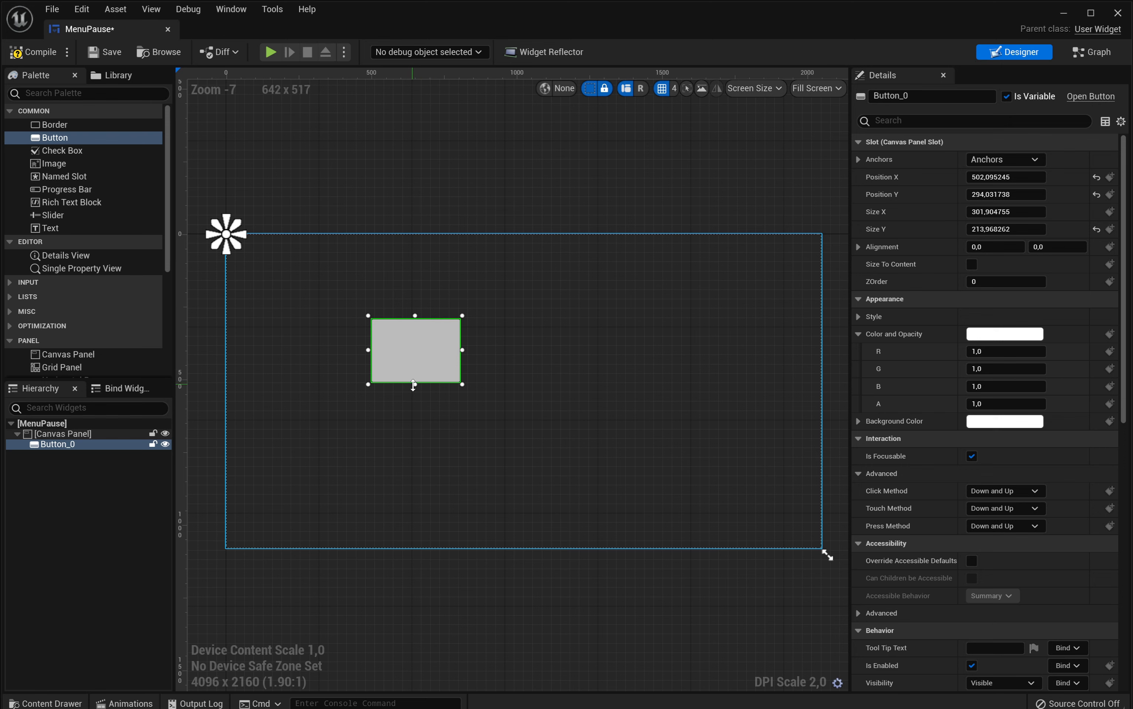
pyautogui.moveTo(412, 397); pyautogui.dragTo(413, 423)
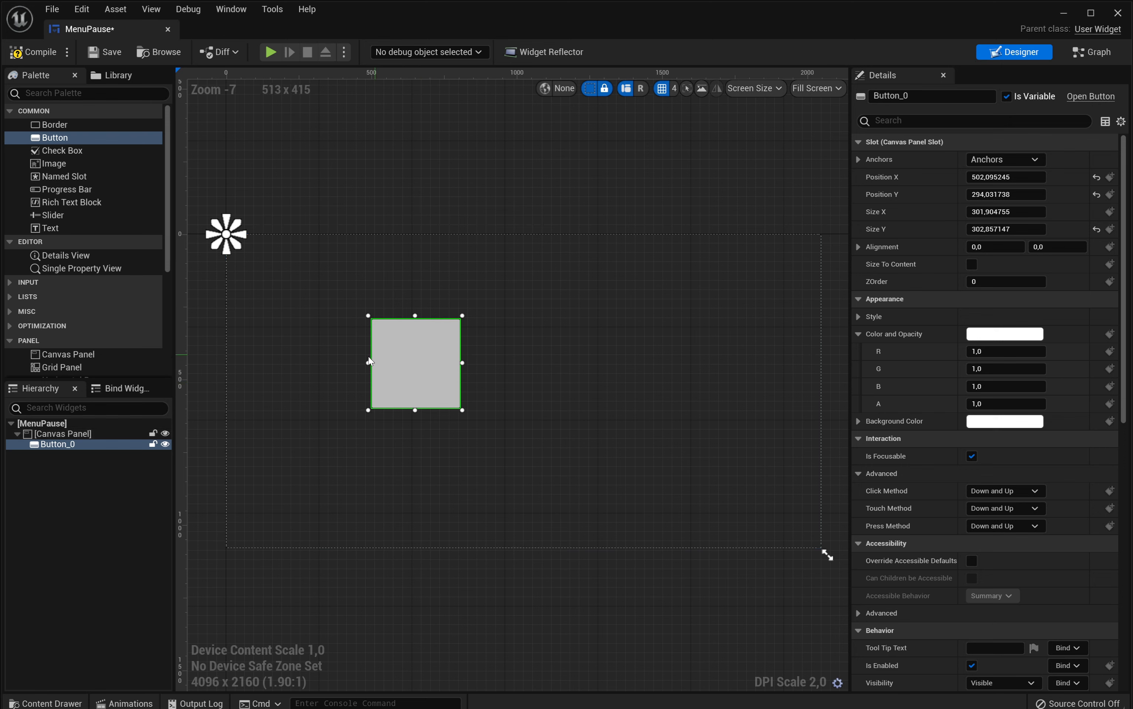
pyautogui.moveTo(365, 362); pyautogui.dragTo(288, 359)
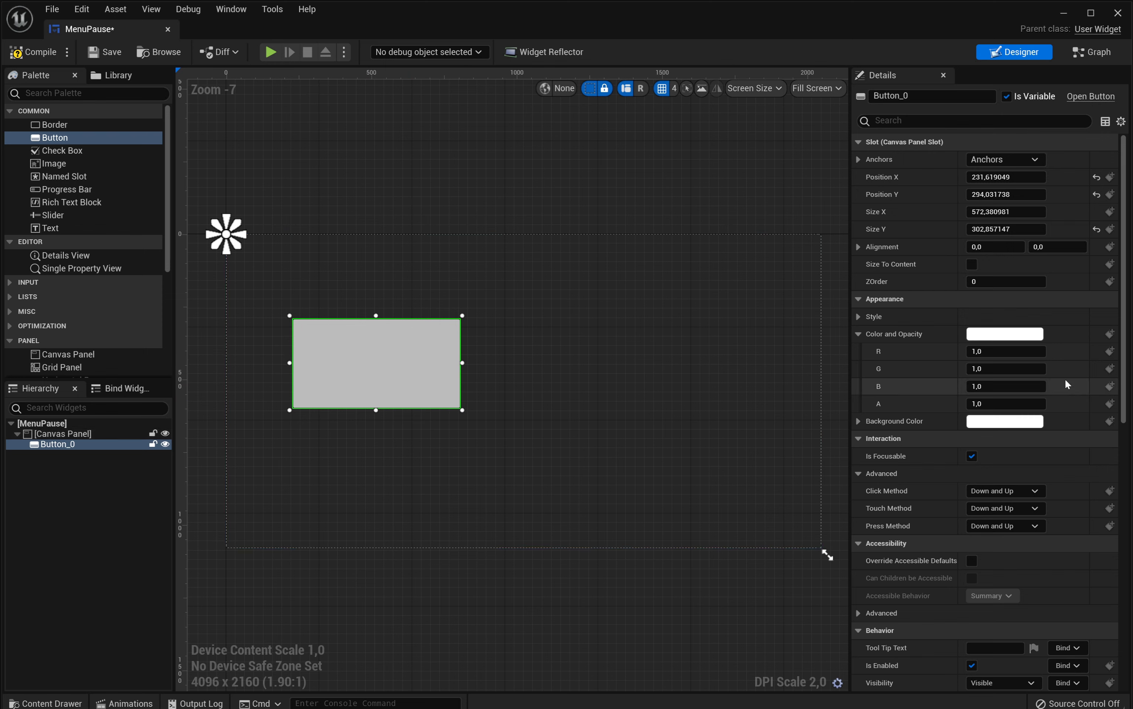
# Step: Set Button_0's Background Color to a pale orange-yellow (hex FFDC89)
pyautogui.click(1005, 335)
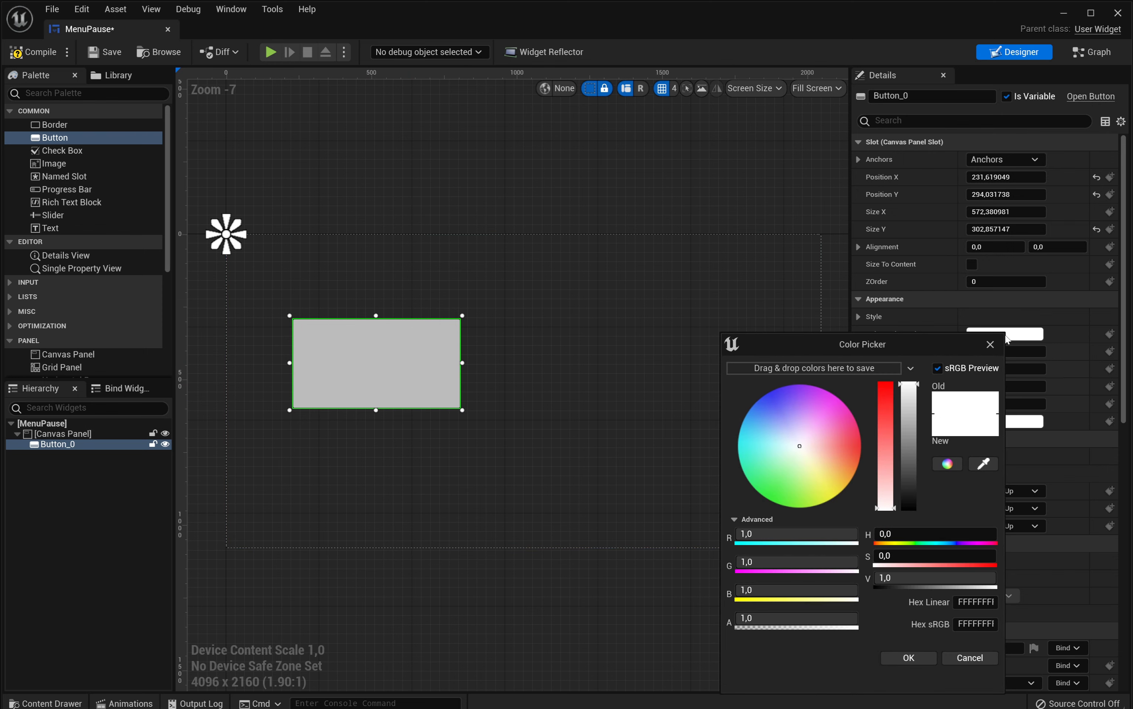
pyautogui.click(990, 346)
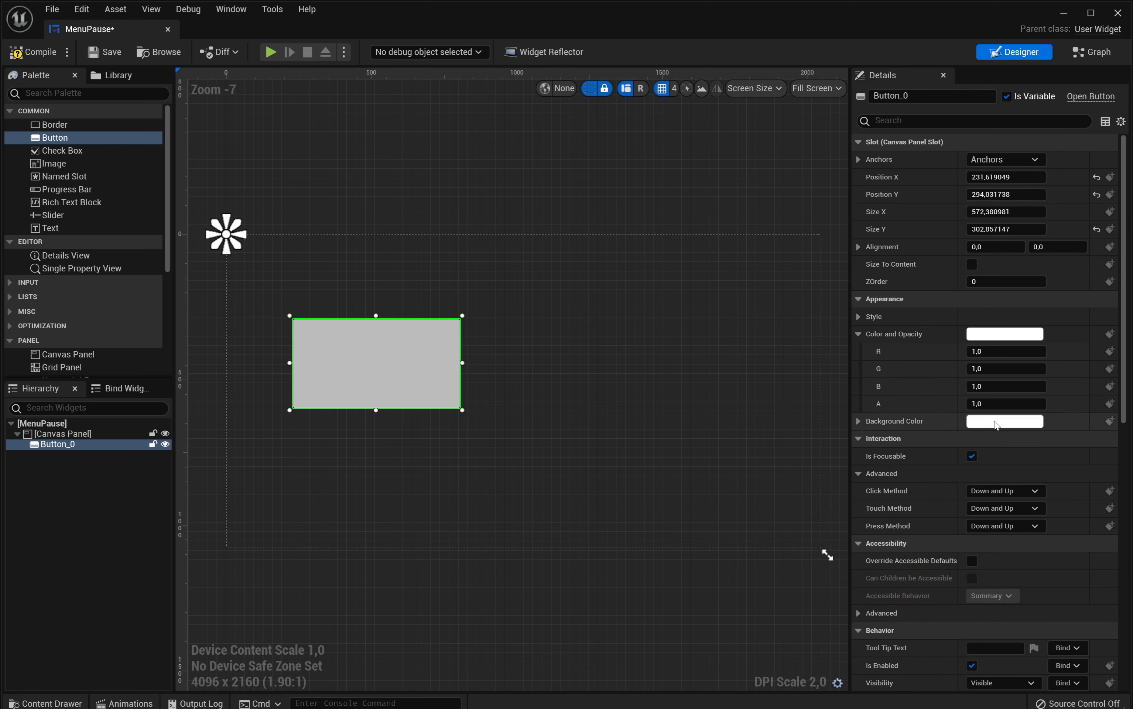
pyautogui.click(996, 425)
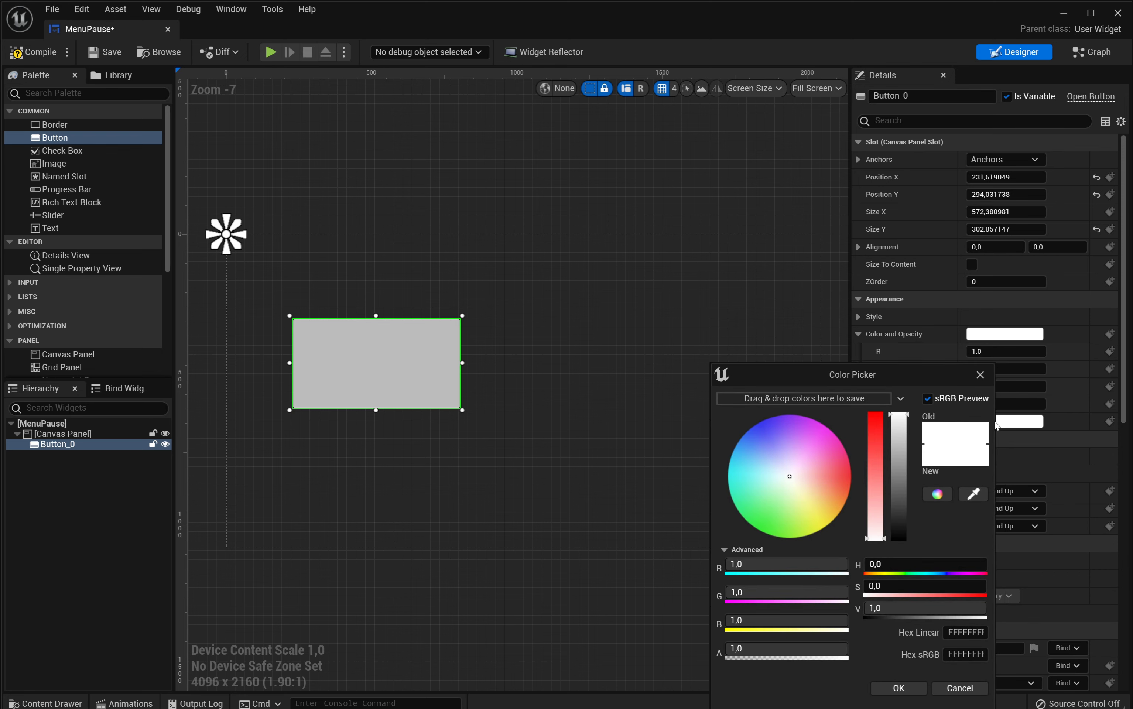
pyautogui.click(791, 523)
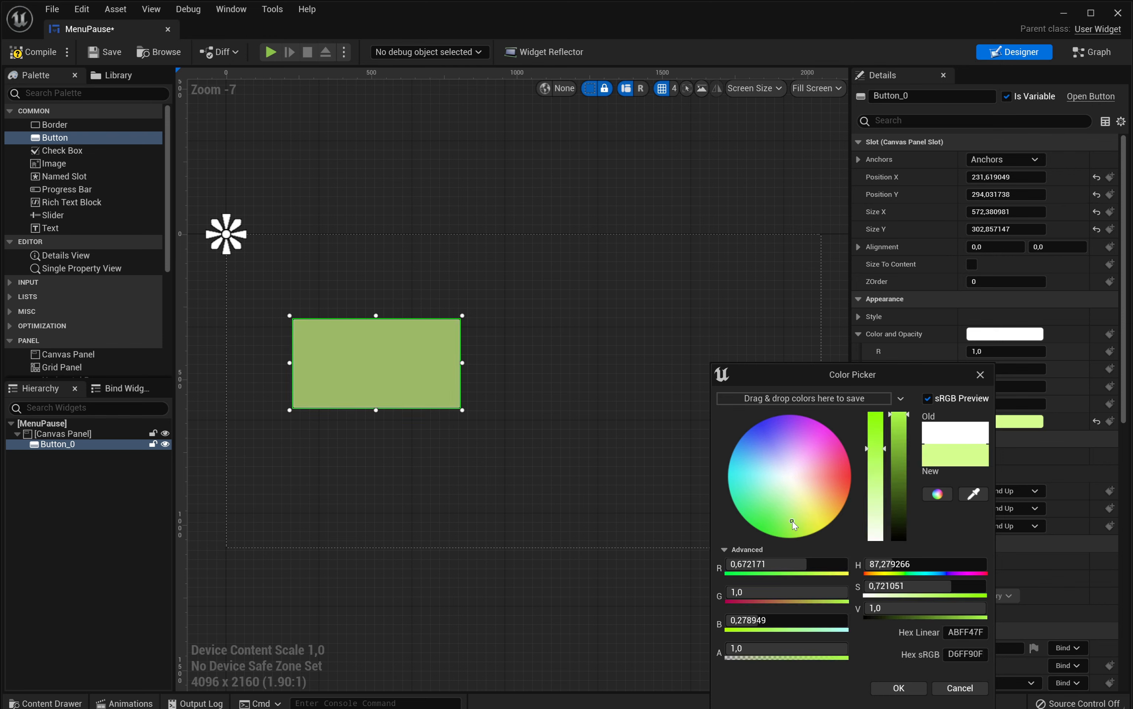
pyautogui.click(827, 505)
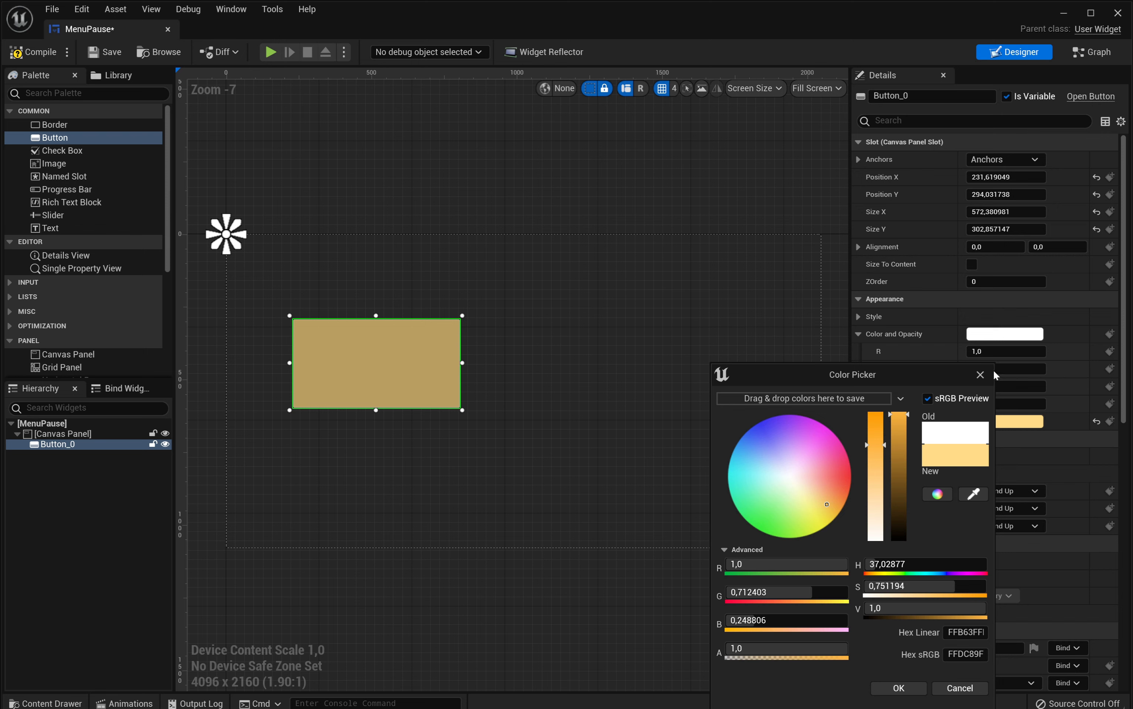
pyautogui.click(979, 375)
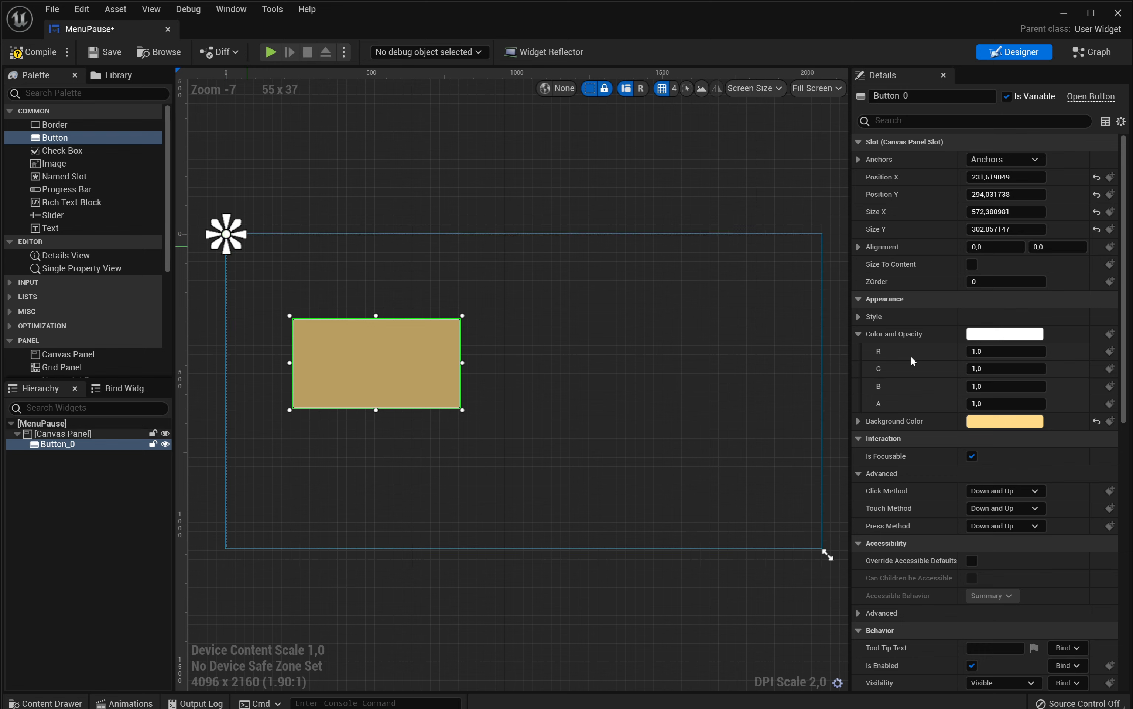
# Step: Anchor Button_0 to the canvas centre and shift it slightly lower
pyautogui.scroll(-5, 1002, 279)
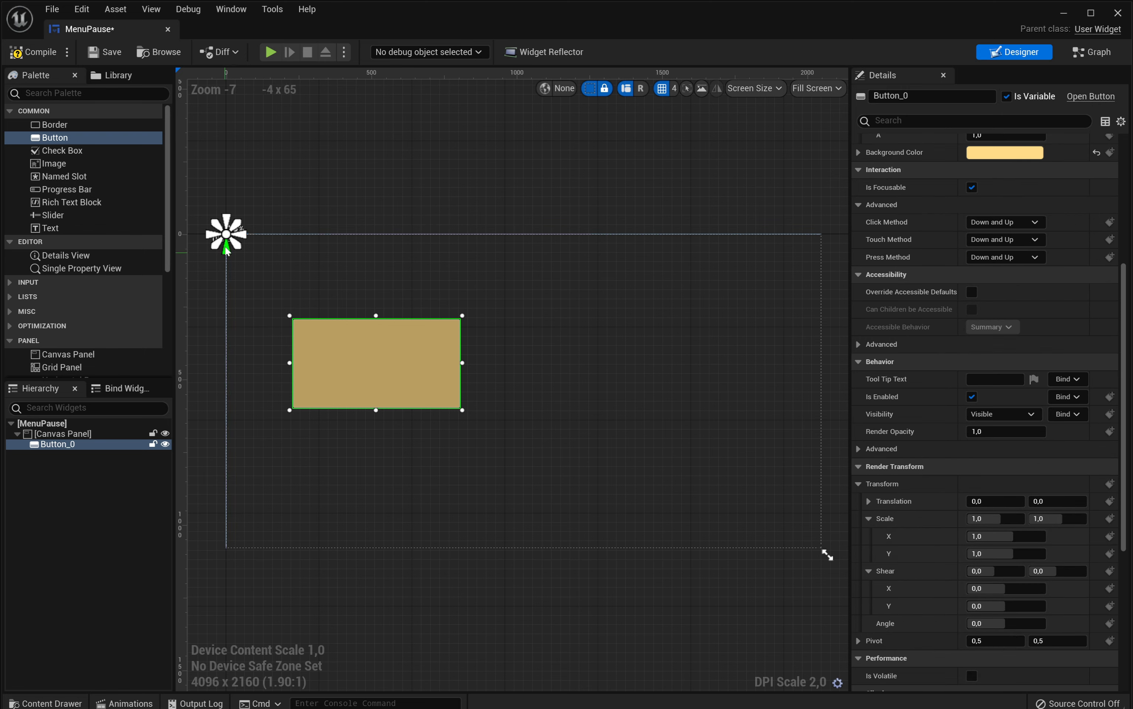
pyautogui.moveTo(226, 234)
pyautogui.mouseDown()
pyautogui.moveTo(570, 391)
pyautogui.moveTo(535, 389)
pyautogui.mouseUp()
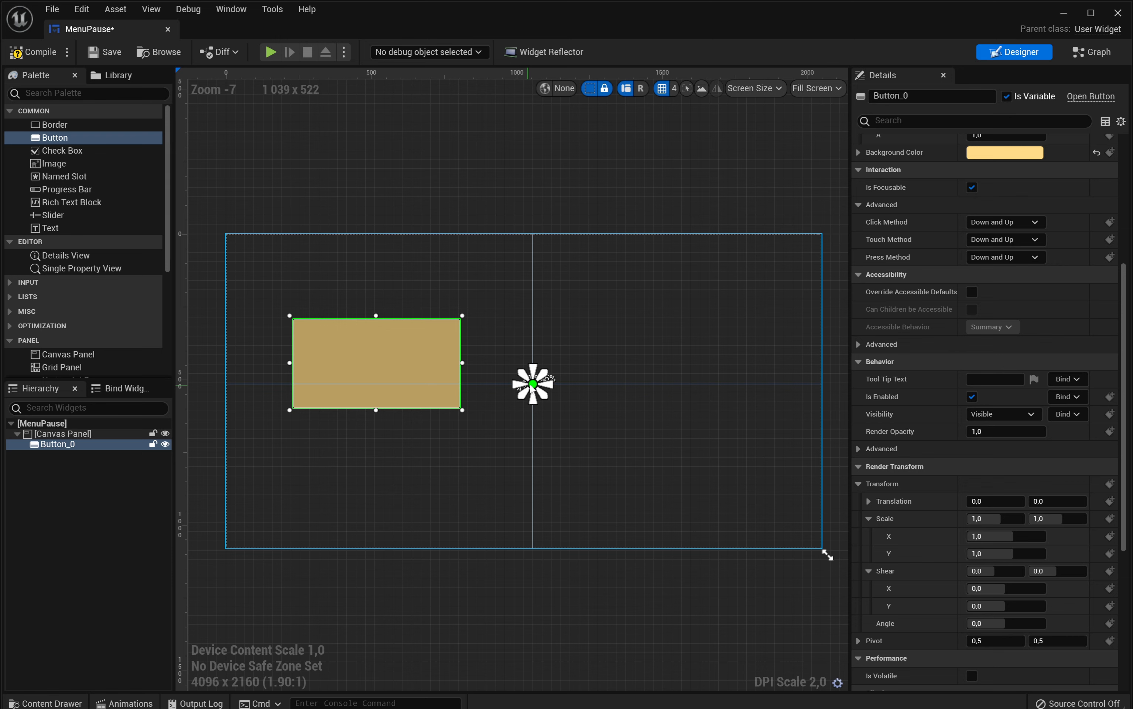
pyautogui.moveTo(533, 389); pyautogui.dragTo(530, 390)
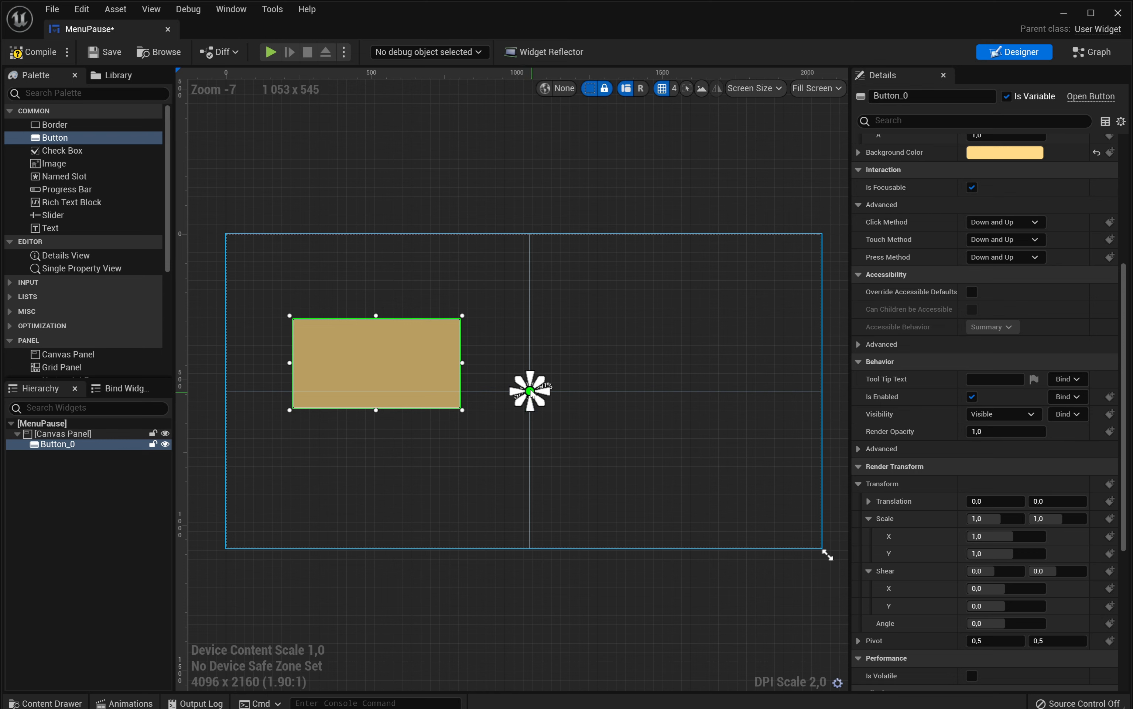
pyautogui.moveTo(530, 392); pyautogui.dragTo(534, 390)
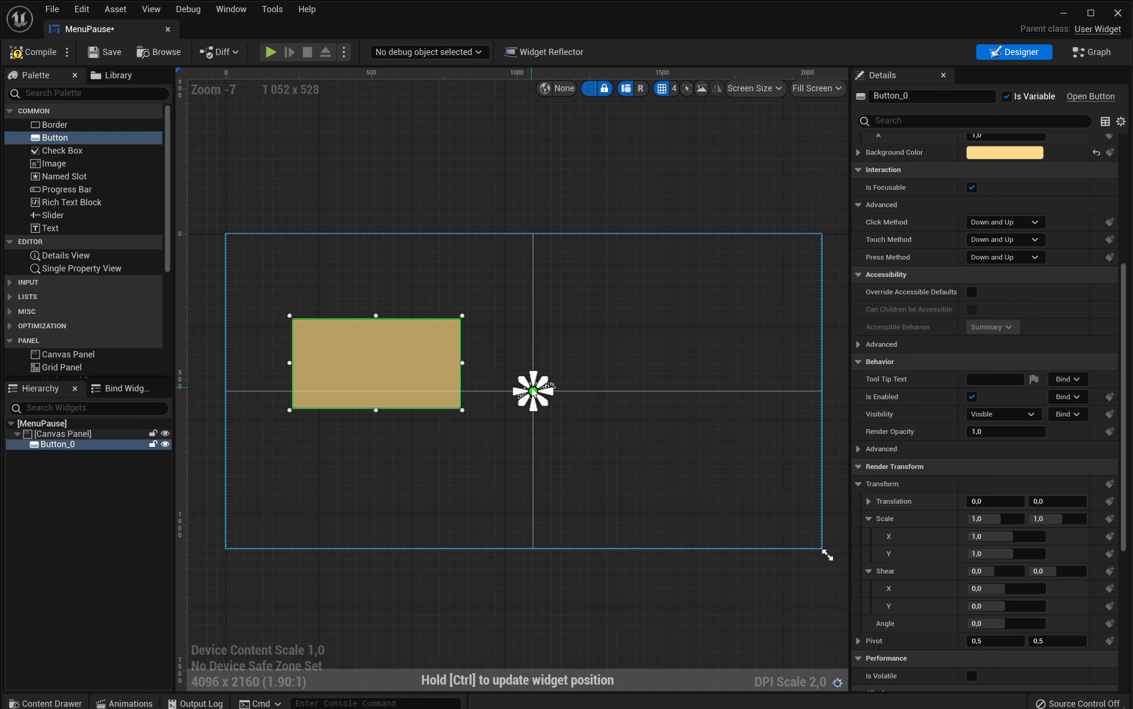
pyautogui.moveTo(533, 391); pyautogui.dragTo(534, 391)
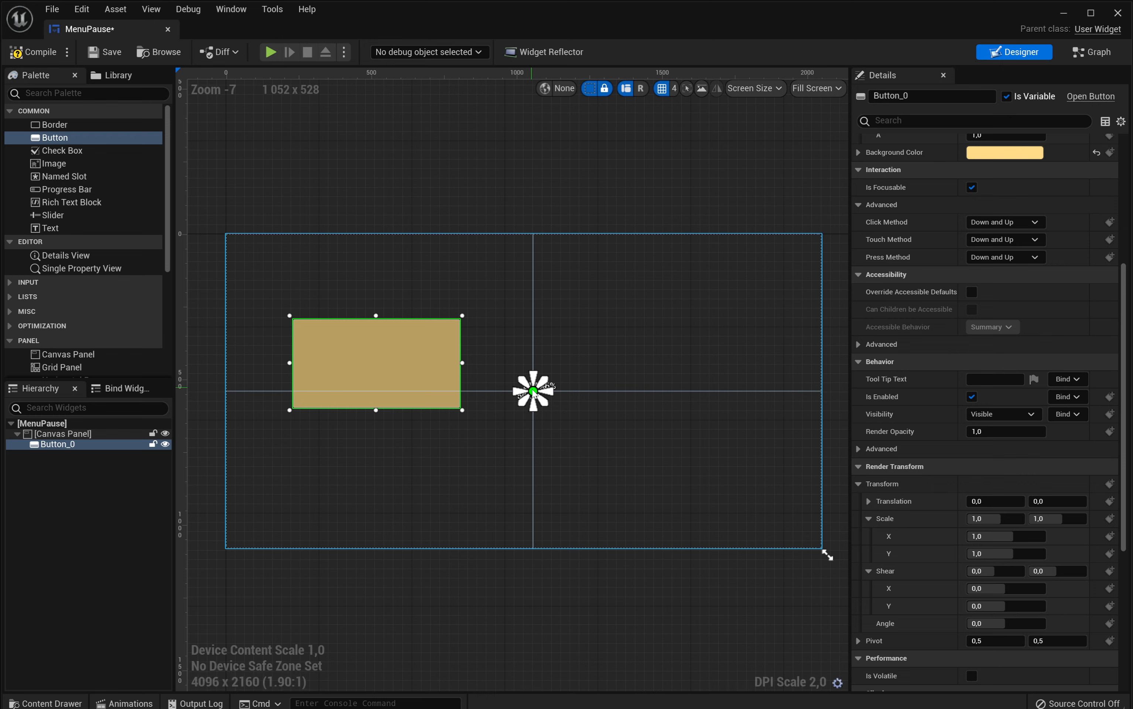
pyautogui.moveTo(392, 339); pyautogui.dragTo(392, 363)
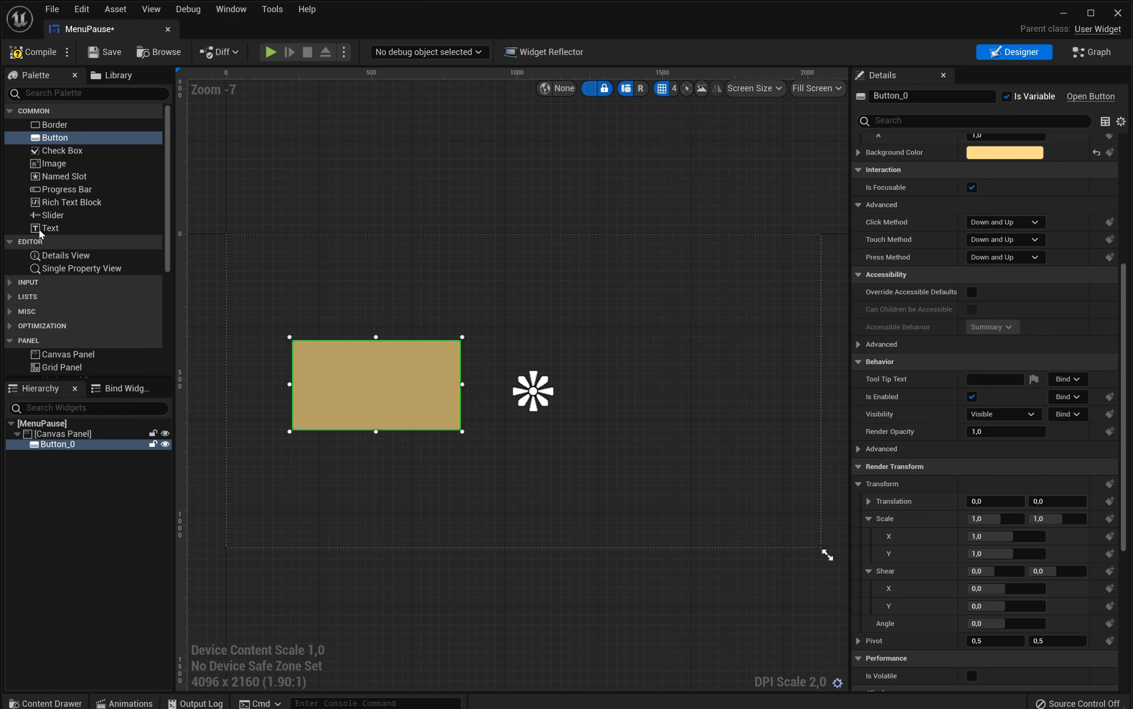
# Step: Place a Text widget inside the button with its Content Text set to 'Resume'
pyautogui.moveTo(42, 228); pyautogui.dragTo(344, 383)
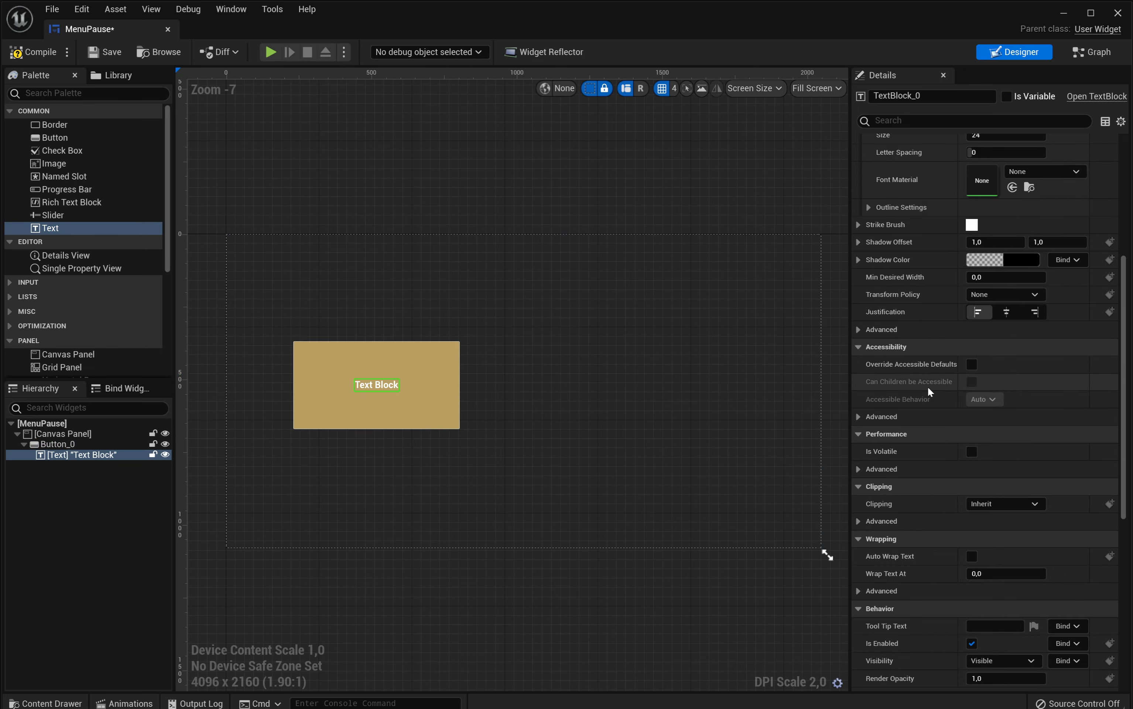
pyautogui.scroll(-3, 1021, 424)
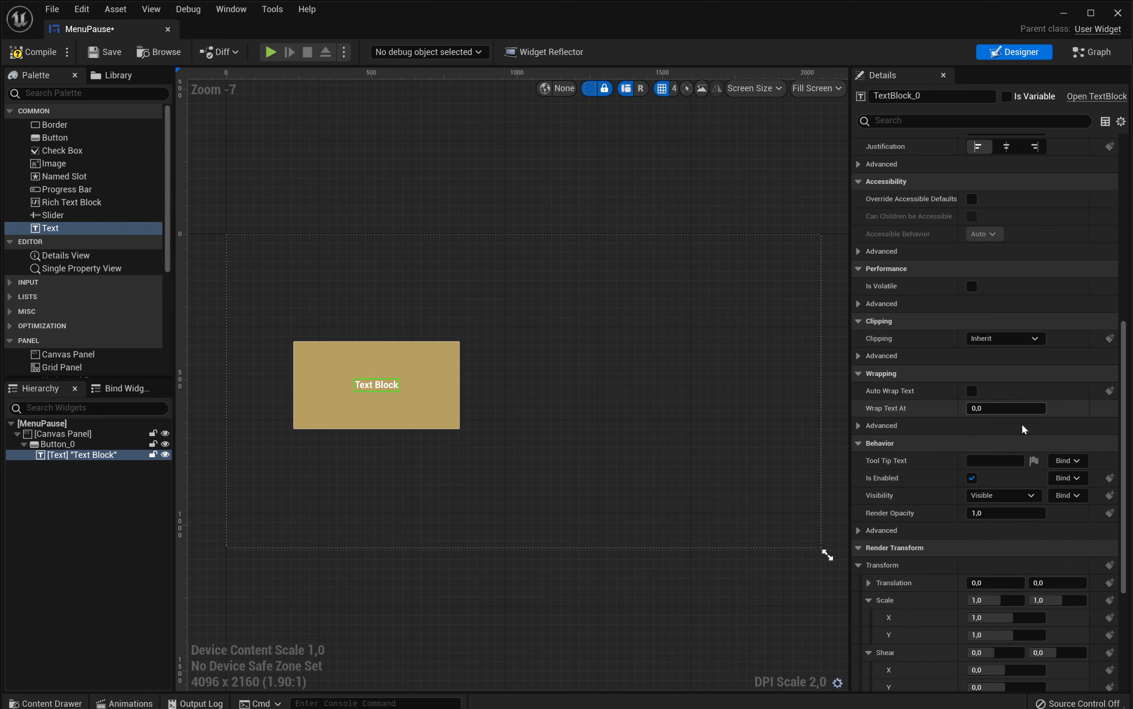
pyautogui.scroll(-2, 1021, 425)
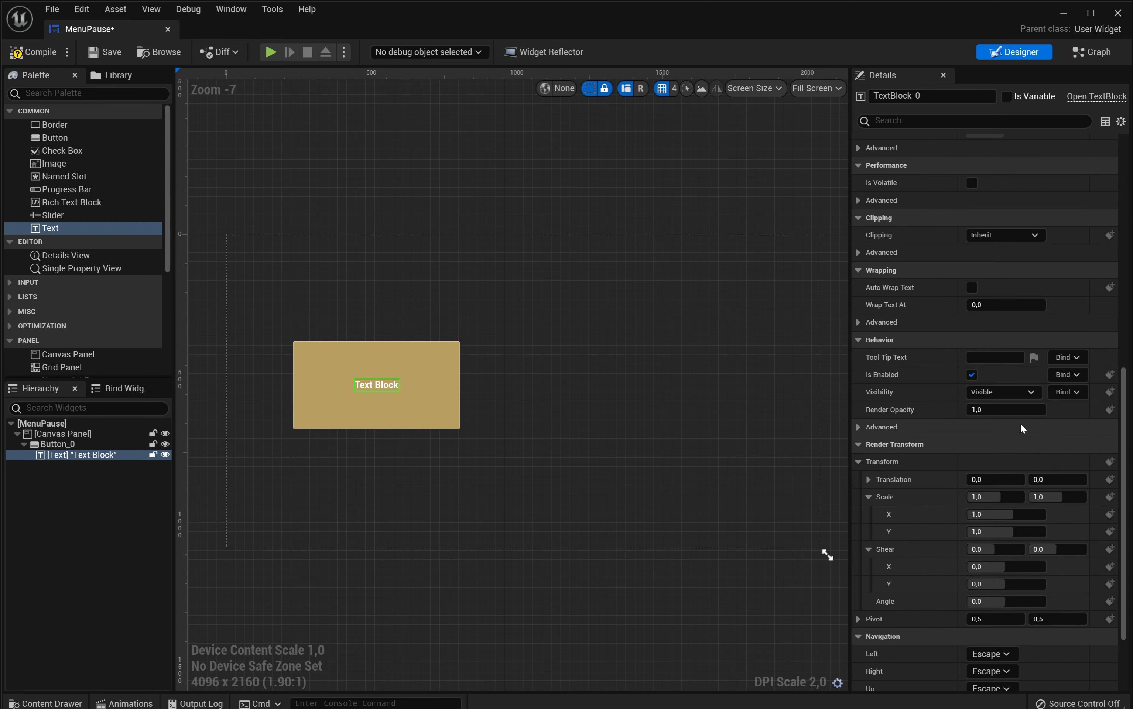
pyautogui.scroll(8, 1021, 427)
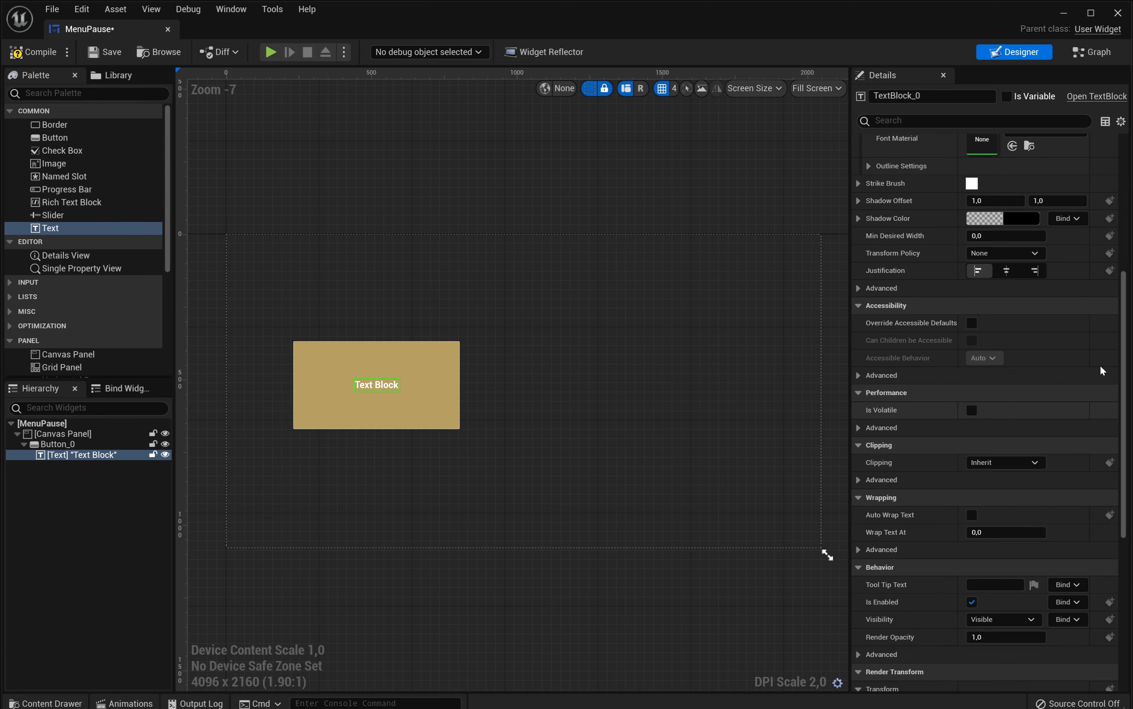
pyautogui.scroll(3, 1082, 363)
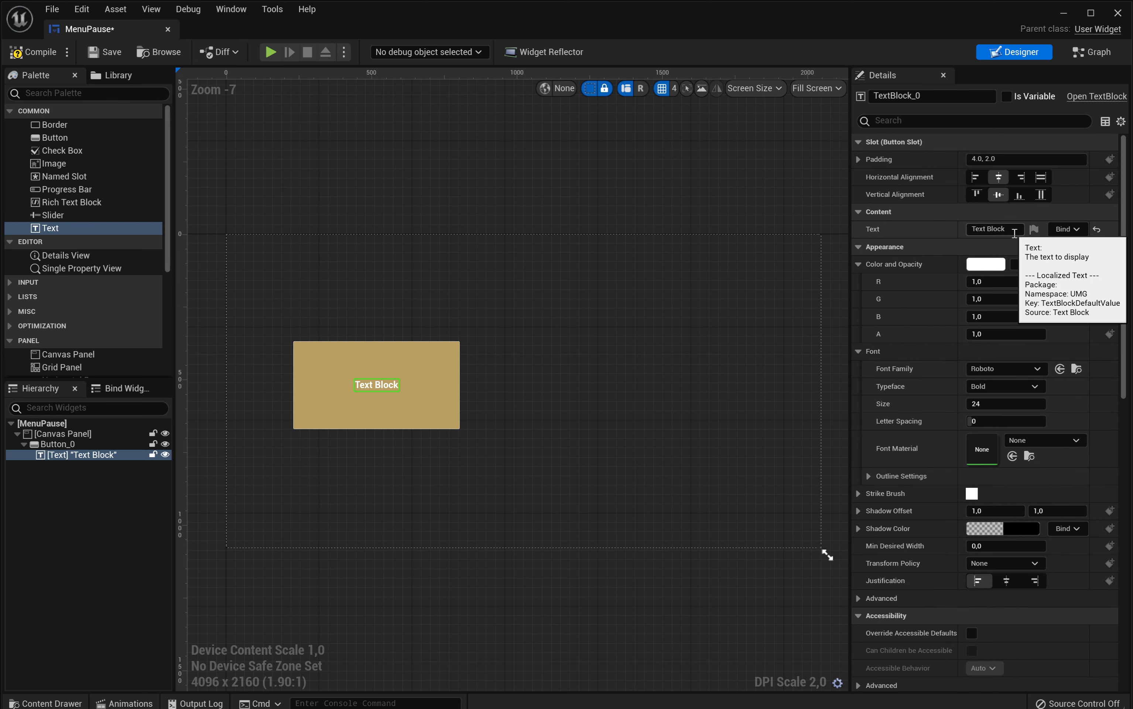
pyautogui.click(969, 229)
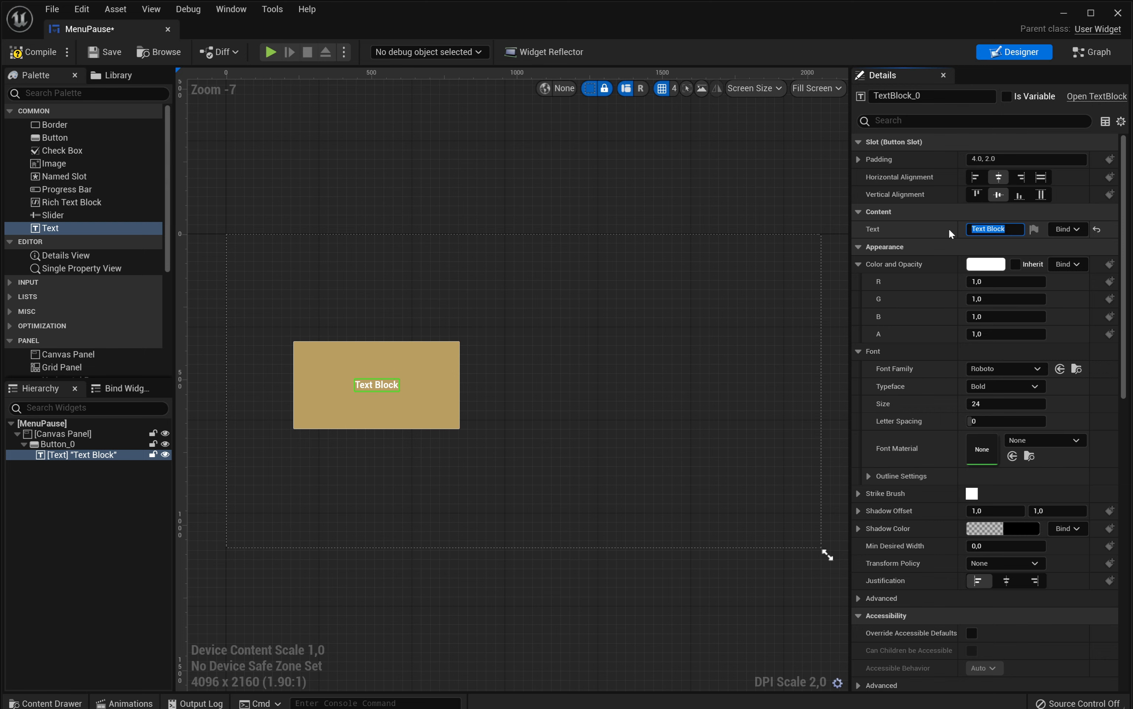
pyautogui.write('Resume')
pyautogui.press('Return')
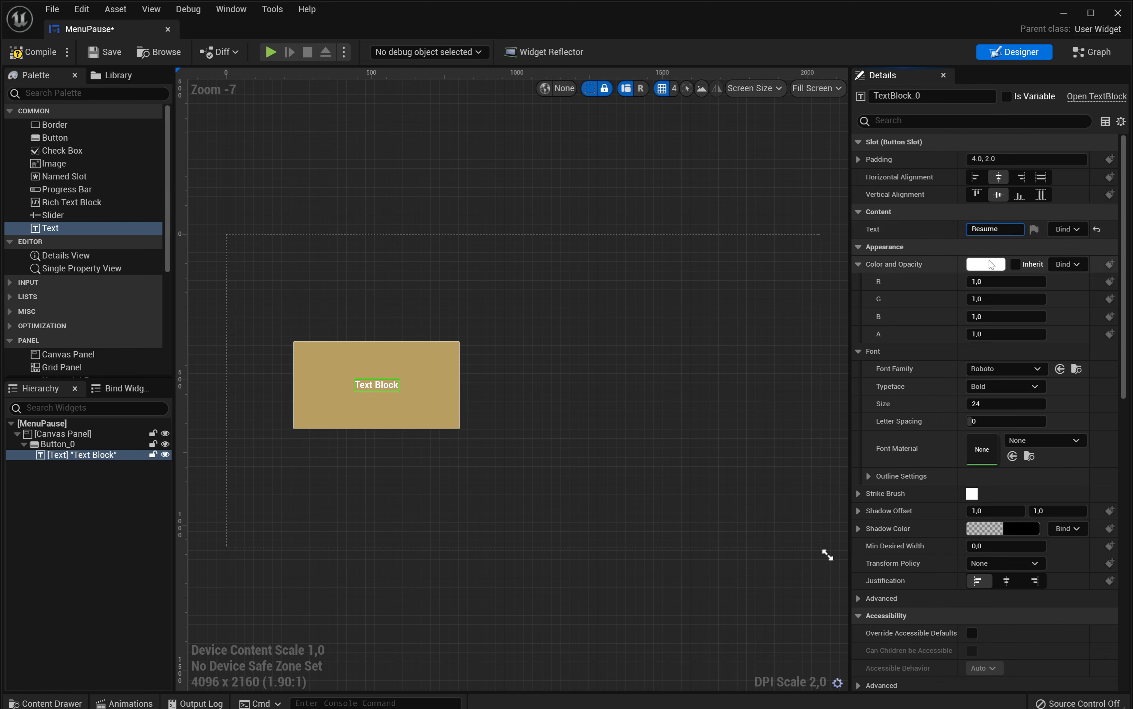
# Step: Make the Resume label black and raise its font size to 70
pyautogui.click(991, 265)
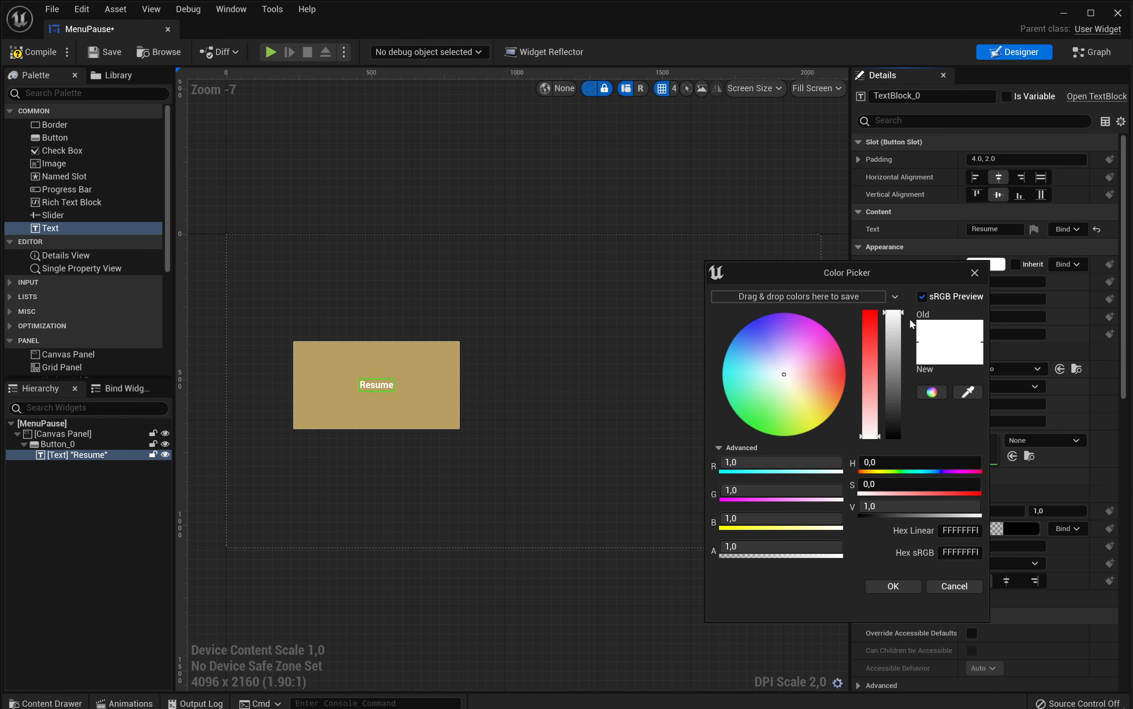
pyautogui.moveTo(902, 313); pyautogui.dragTo(902, 452)
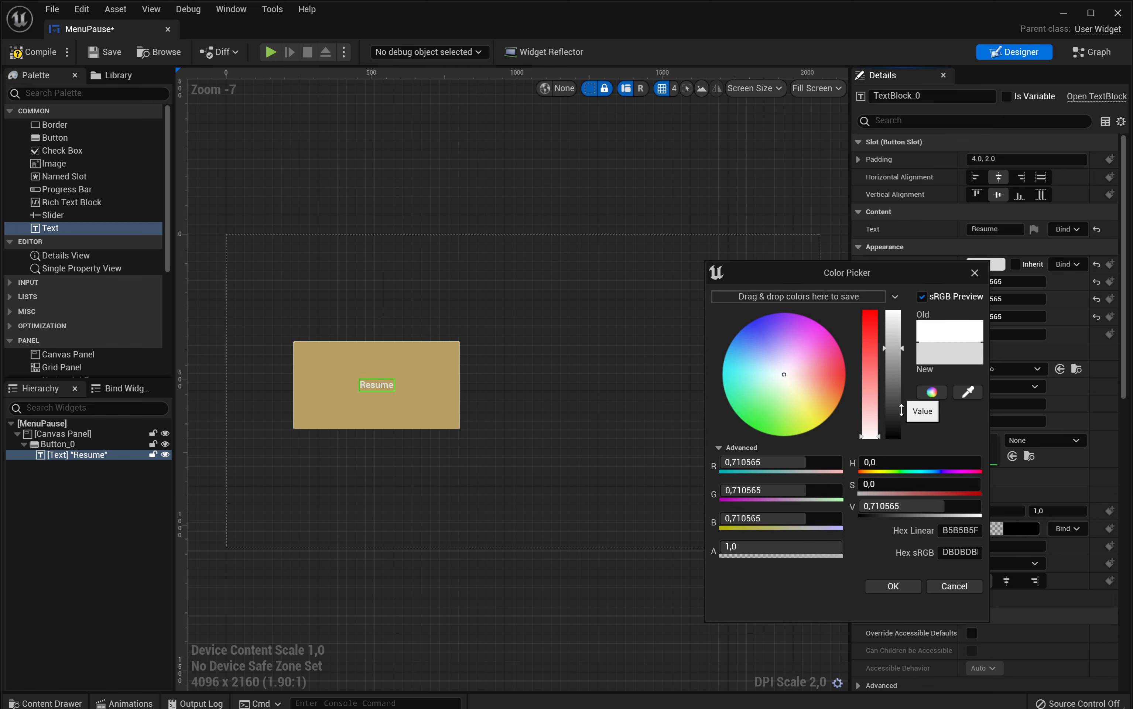
pyautogui.click(897, 590)
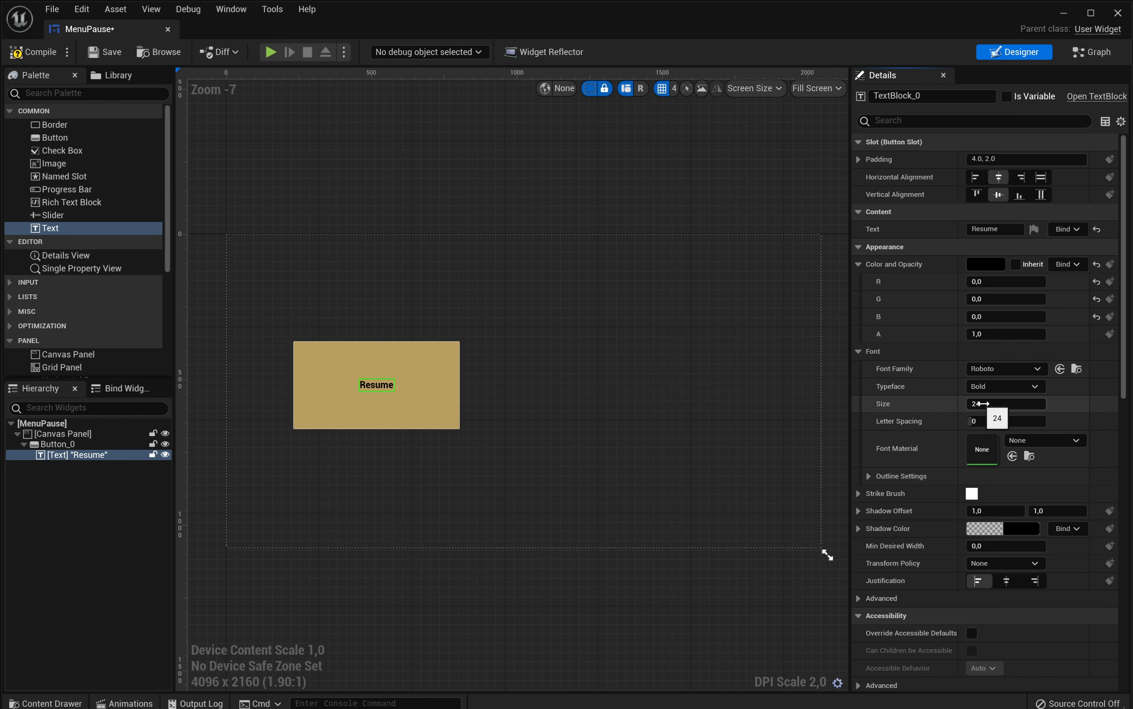
pyautogui.moveTo(979, 403)
pyautogui.mouseDown()
pyautogui.moveTo(1022, 403)
pyautogui.moveTo(1001, 404)
pyautogui.mouseUp()
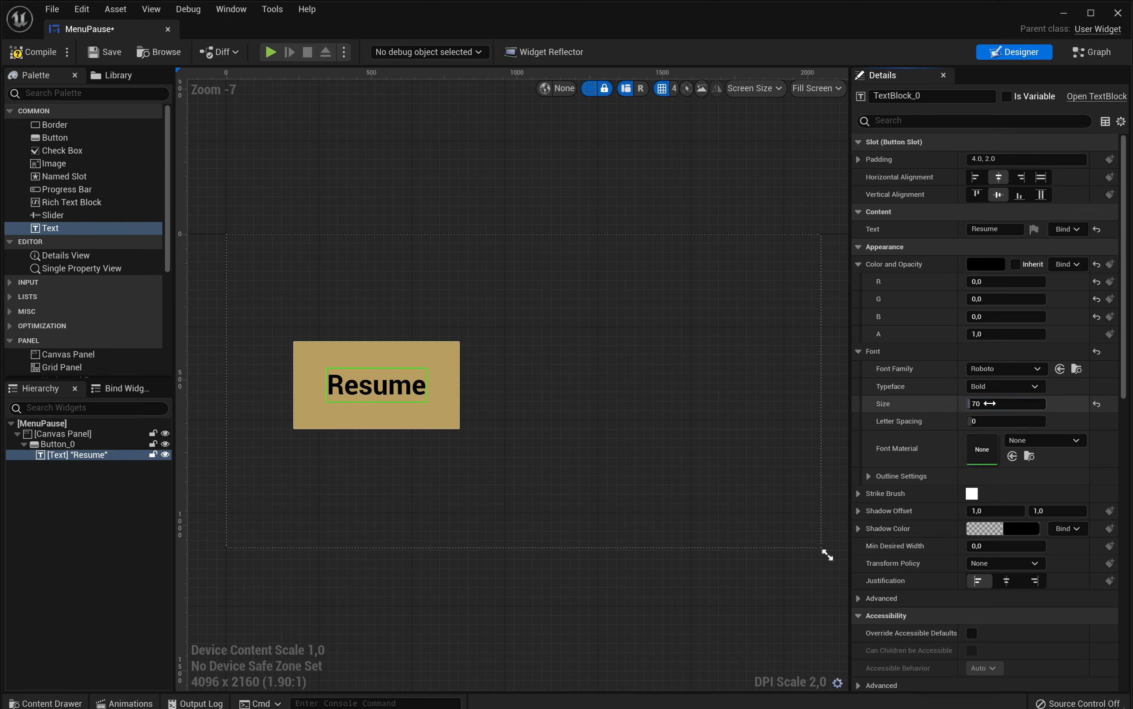
# Step: Duplicate the Resume button and place the copy to its right
pyautogui.click(697, 332)
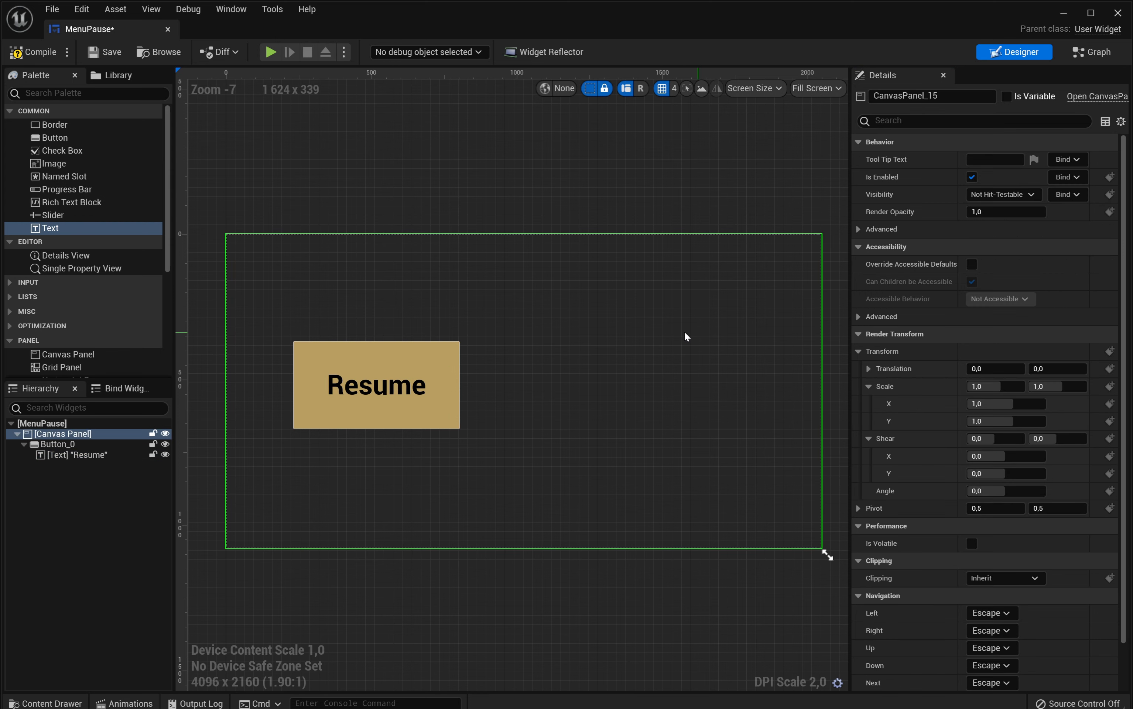
pyautogui.click(433, 349)
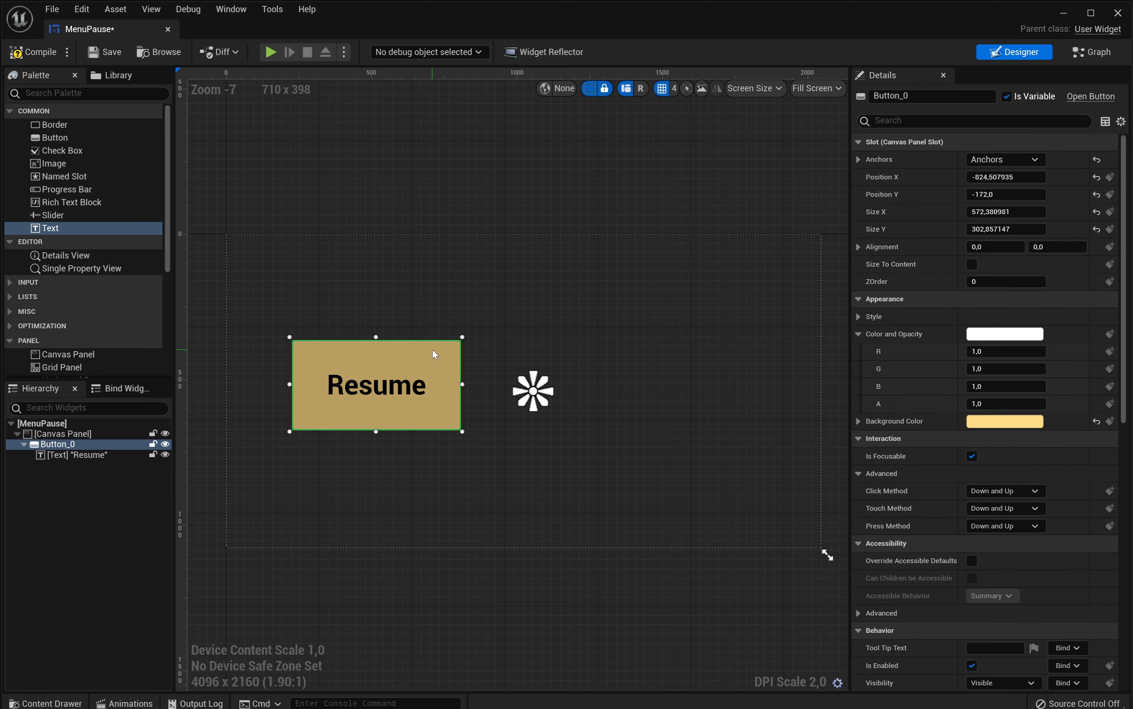
pyautogui.rightClick(431, 350)
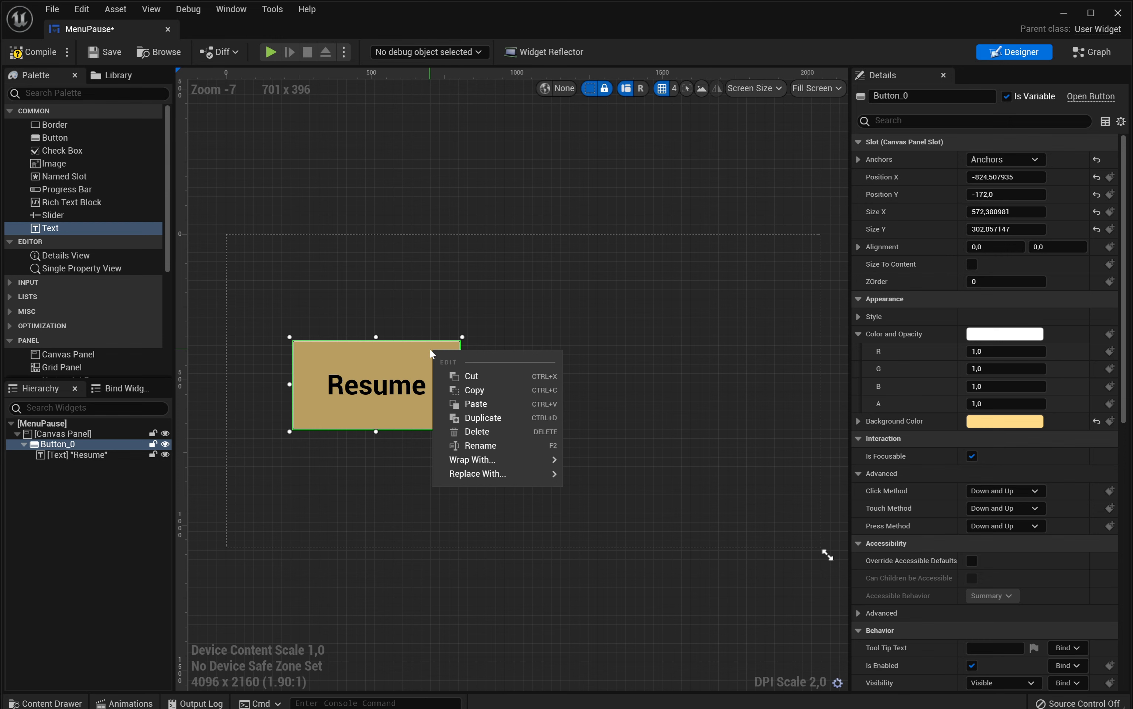
pyautogui.click(472, 418)
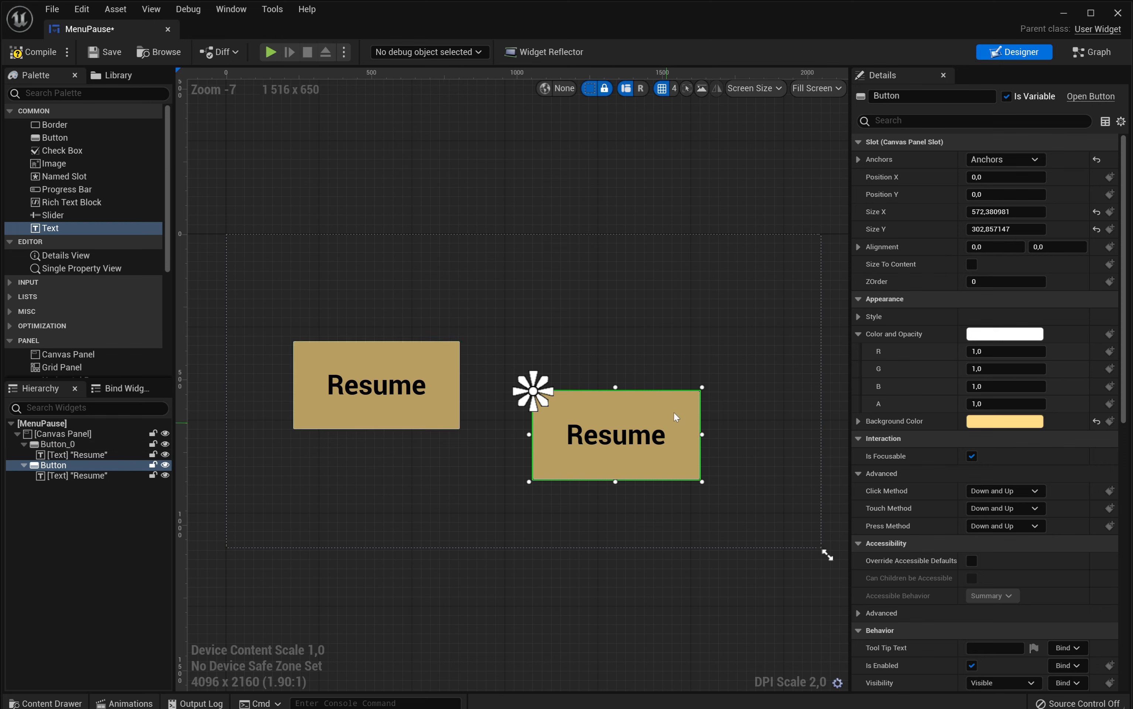
pyautogui.moveTo(675, 409)
pyautogui.mouseDown()
pyautogui.moveTo(740, 362)
pyautogui.moveTo(729, 367)
pyautogui.mouseUp()
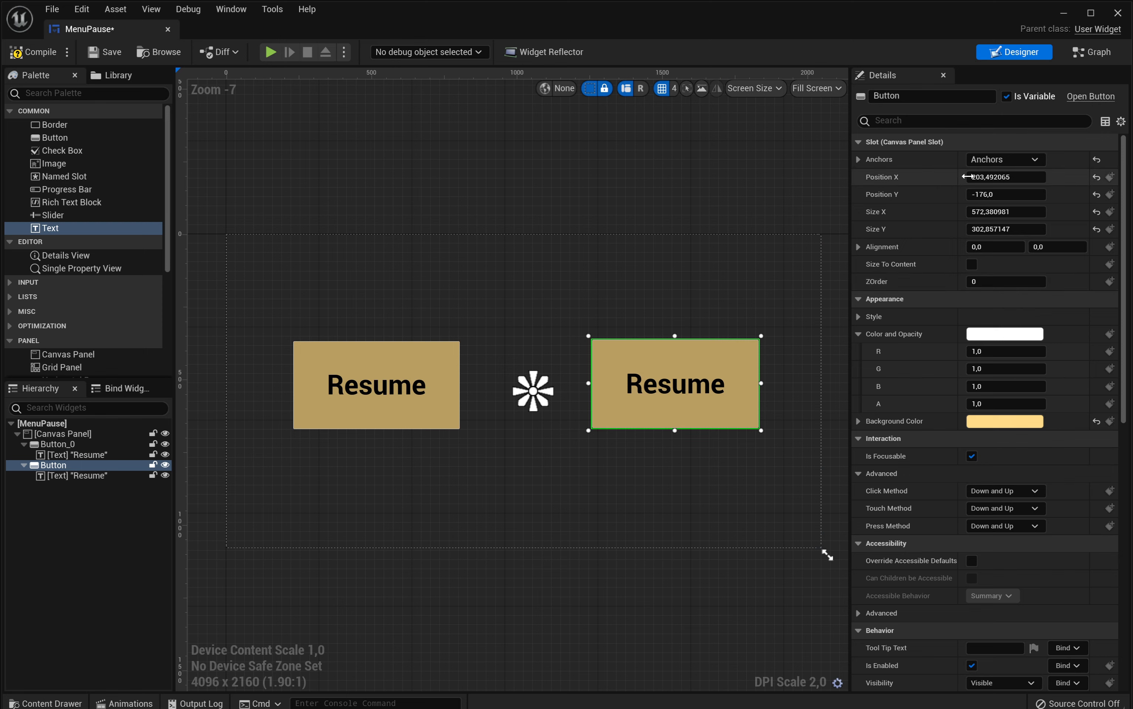
# Step: Change the copied button's label text to 'Quit'
pyautogui.click(656, 387)
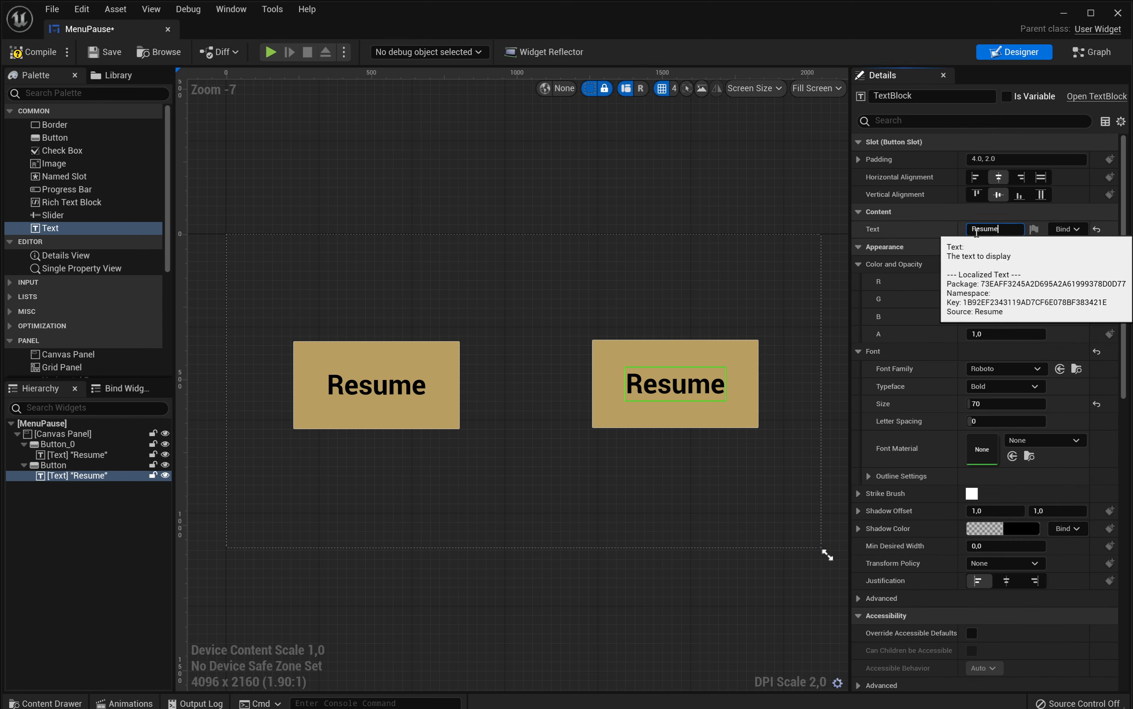
pyautogui.click(1004, 231)
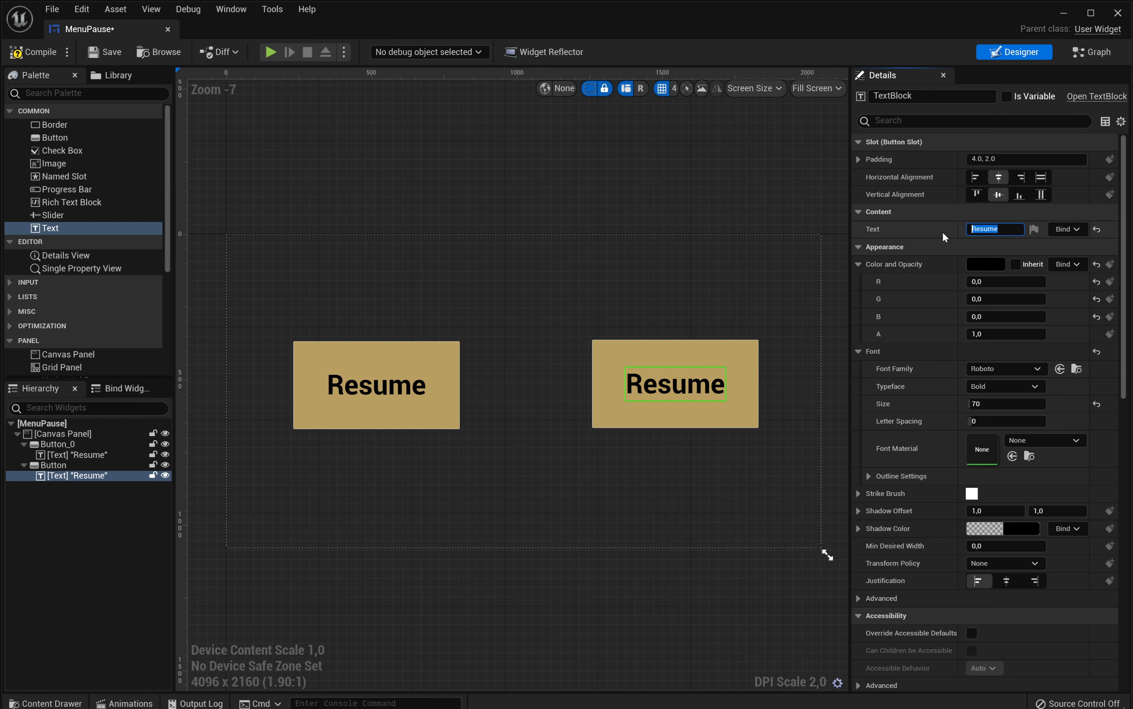
pyautogui.write('Quit')
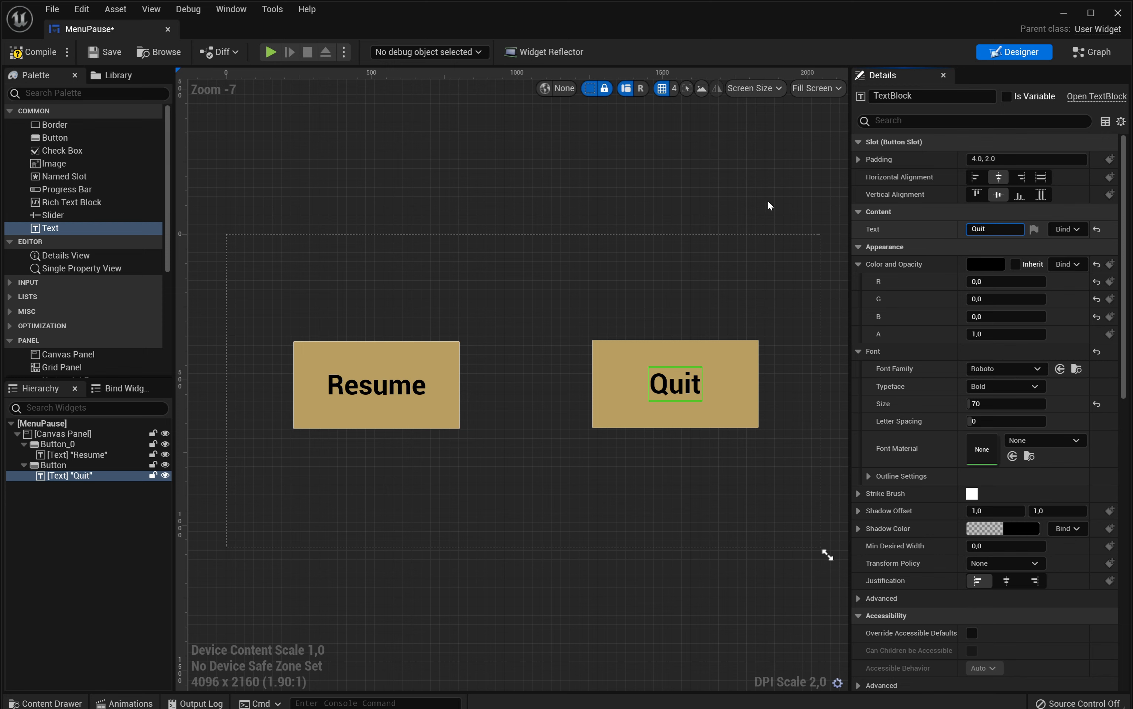
pyautogui.click(628, 247)
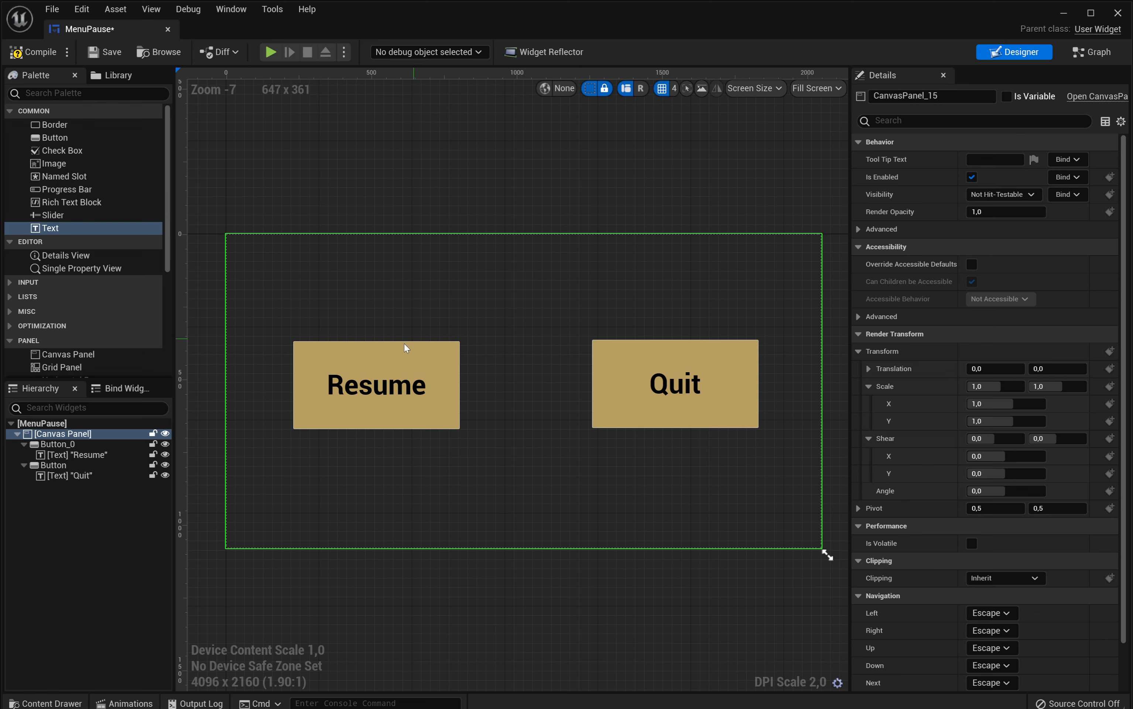
# Step: Give the Quit button an On Clicked event wired to Quit Game, then compile and save MenuPause
pyautogui.click(630, 345)
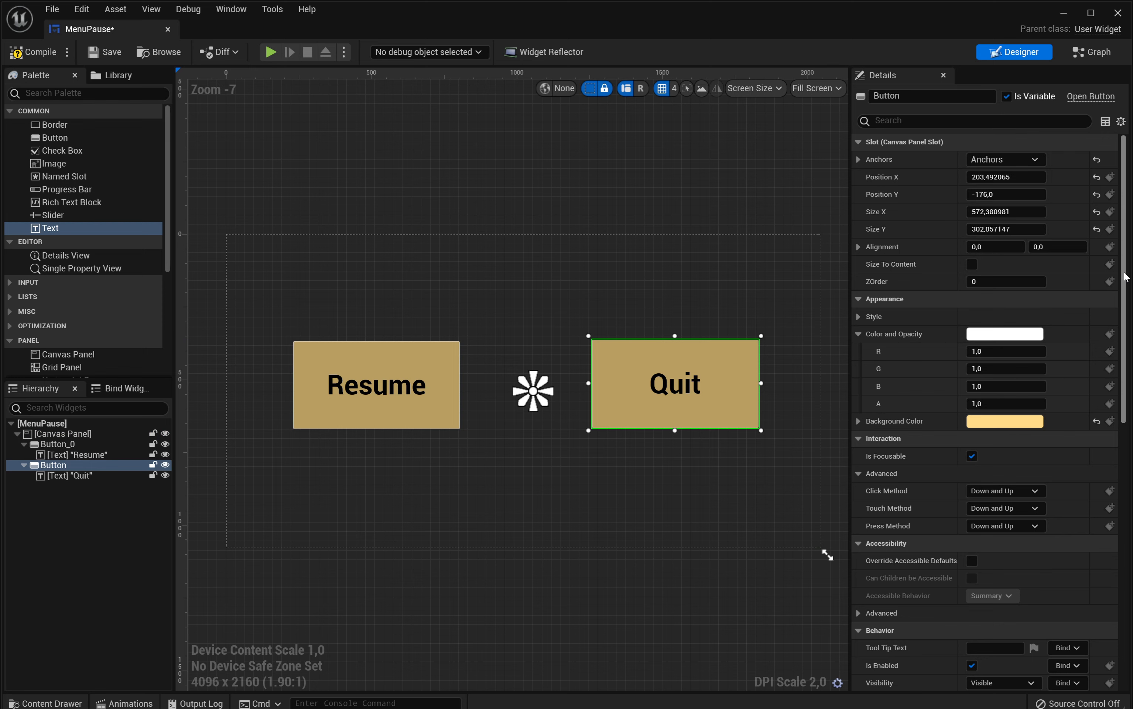
pyautogui.moveTo(1126, 276); pyautogui.dragTo(1125, 544)
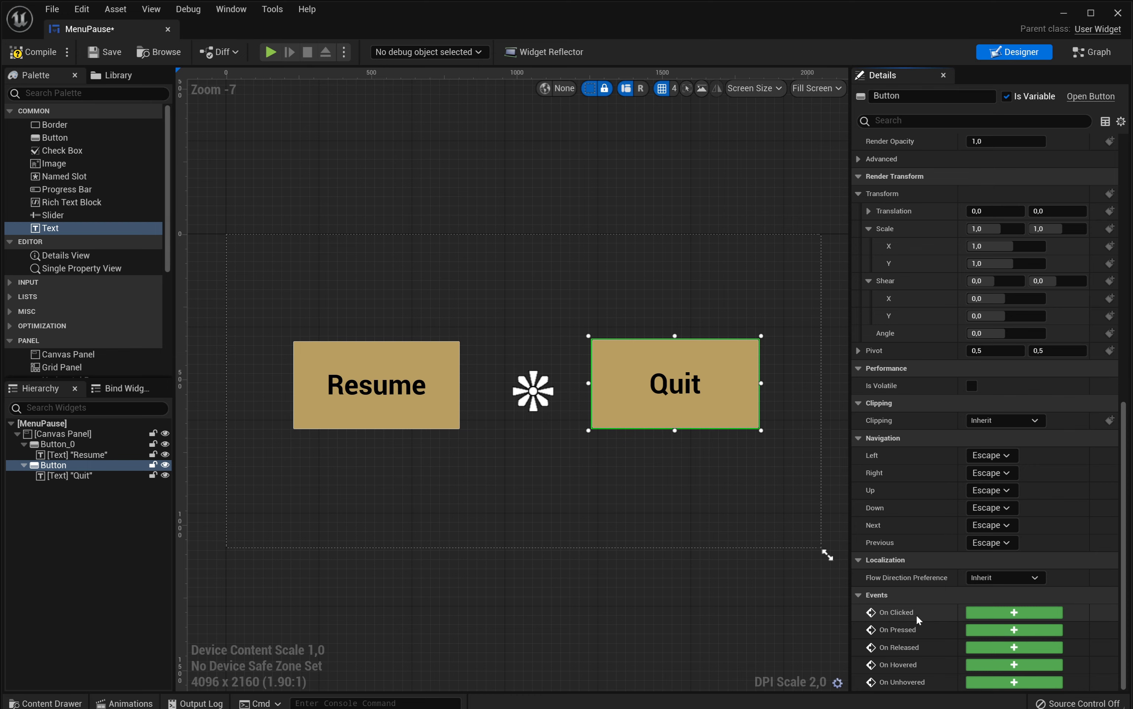
pyautogui.click(1014, 613)
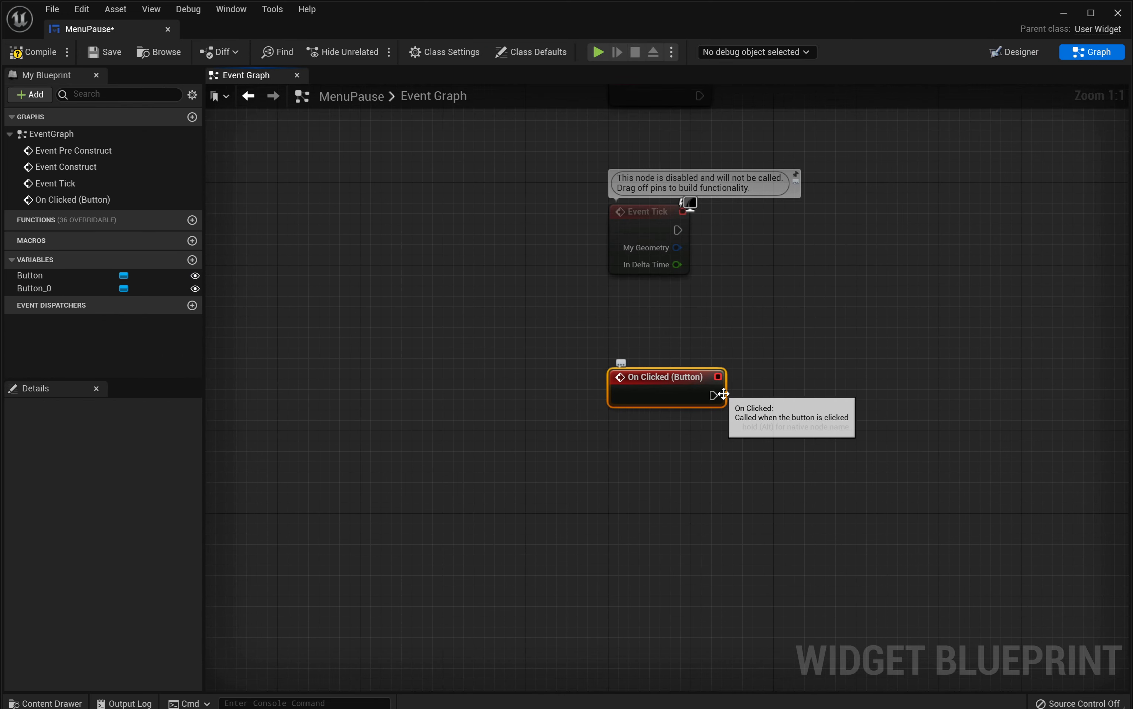
pyautogui.moveTo(717, 395)
pyautogui.mouseDown()
pyautogui.moveTo(854, 353)
pyautogui.moveTo(858, 325)
pyautogui.mouseUp()
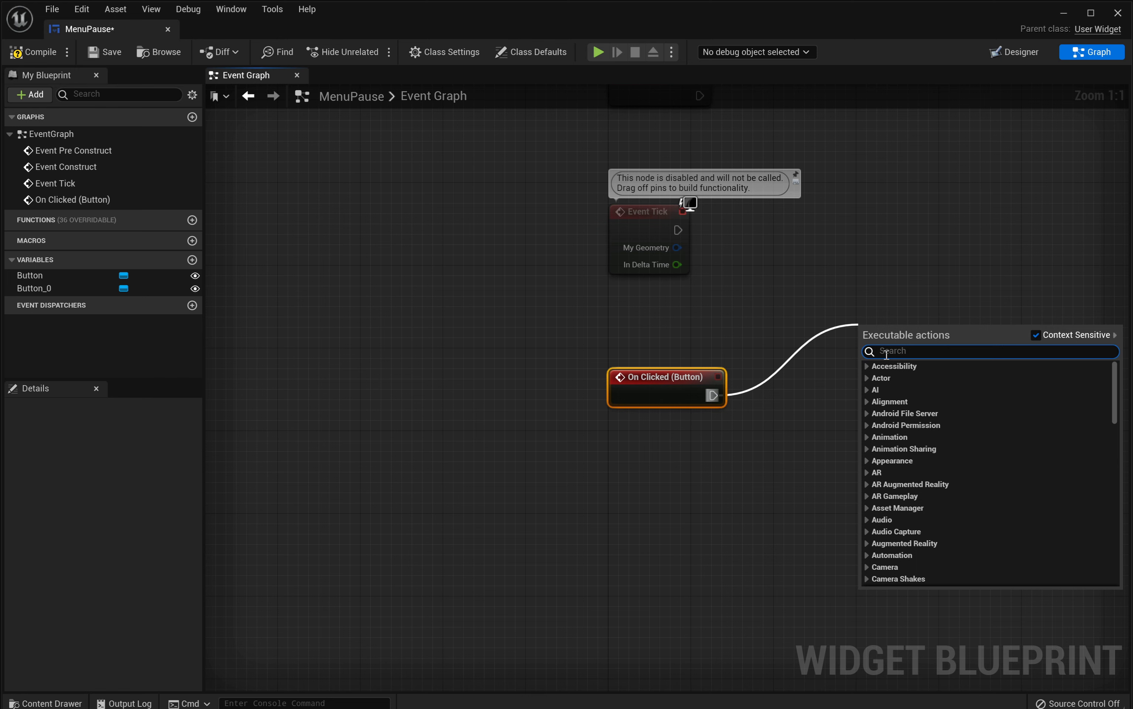
pyautogui.write('qui')
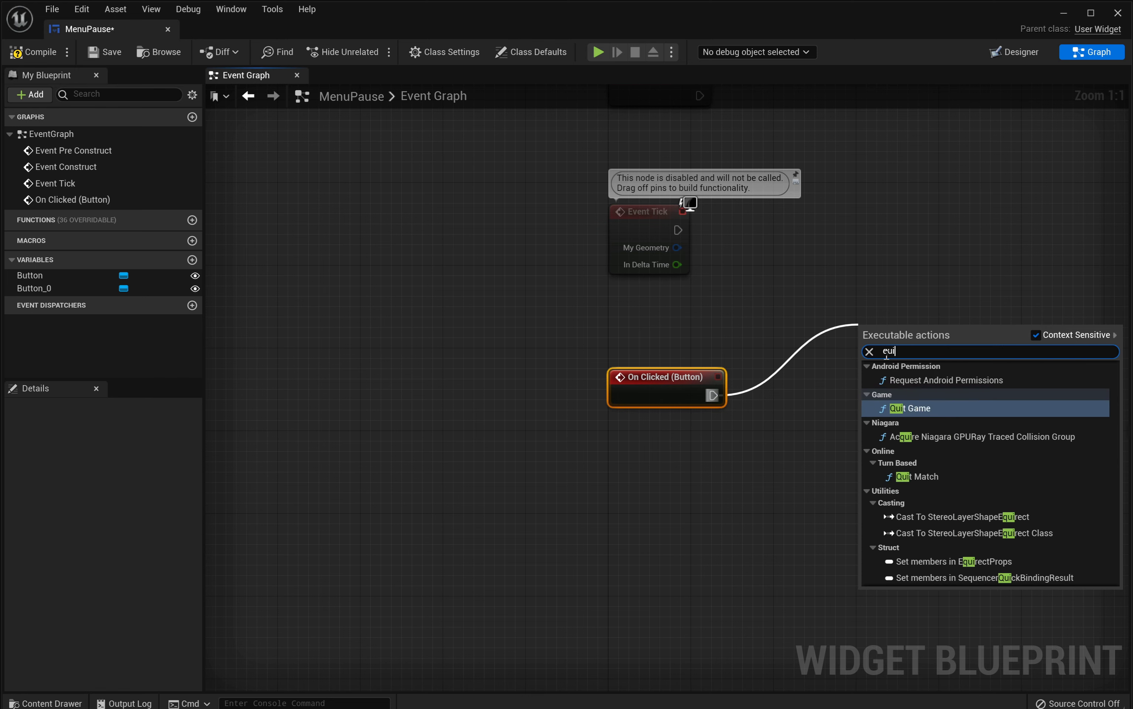
pyautogui.write('t game')
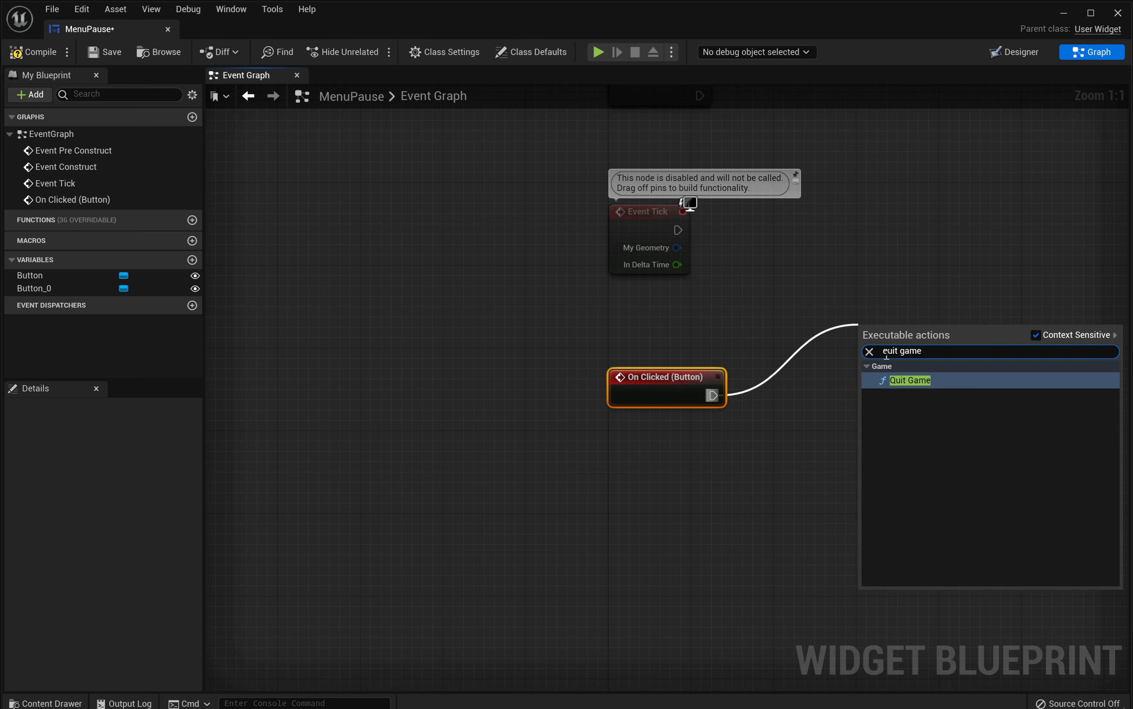
pyautogui.click(902, 380)
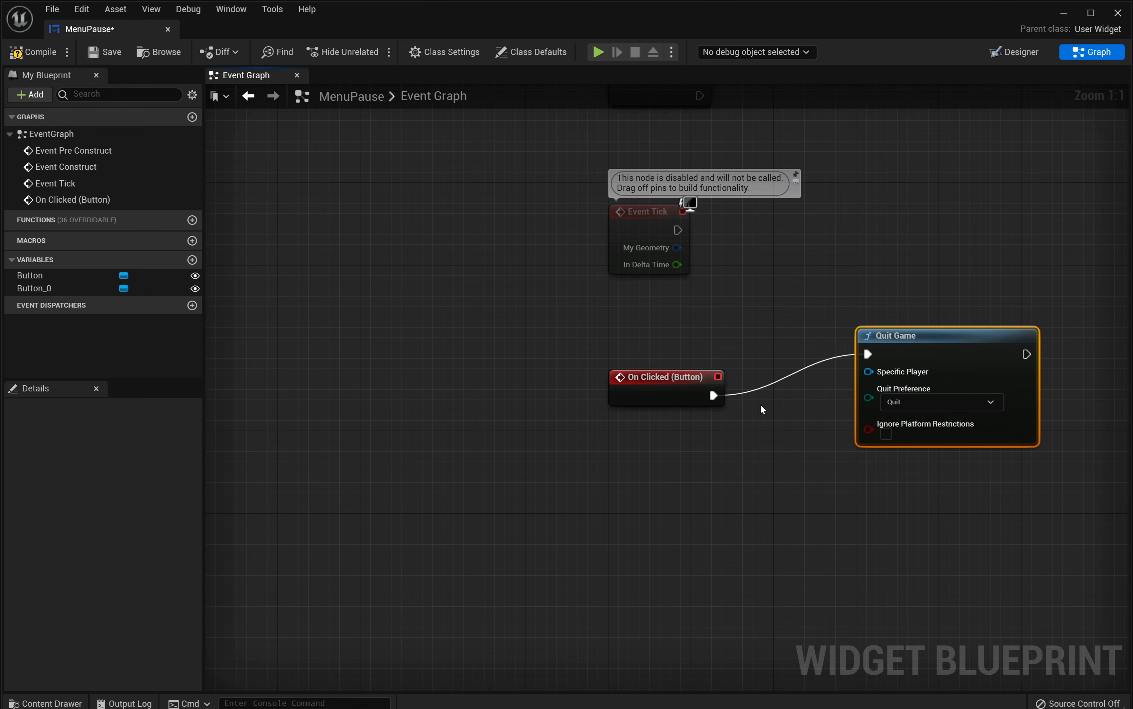
pyautogui.click(34, 52)
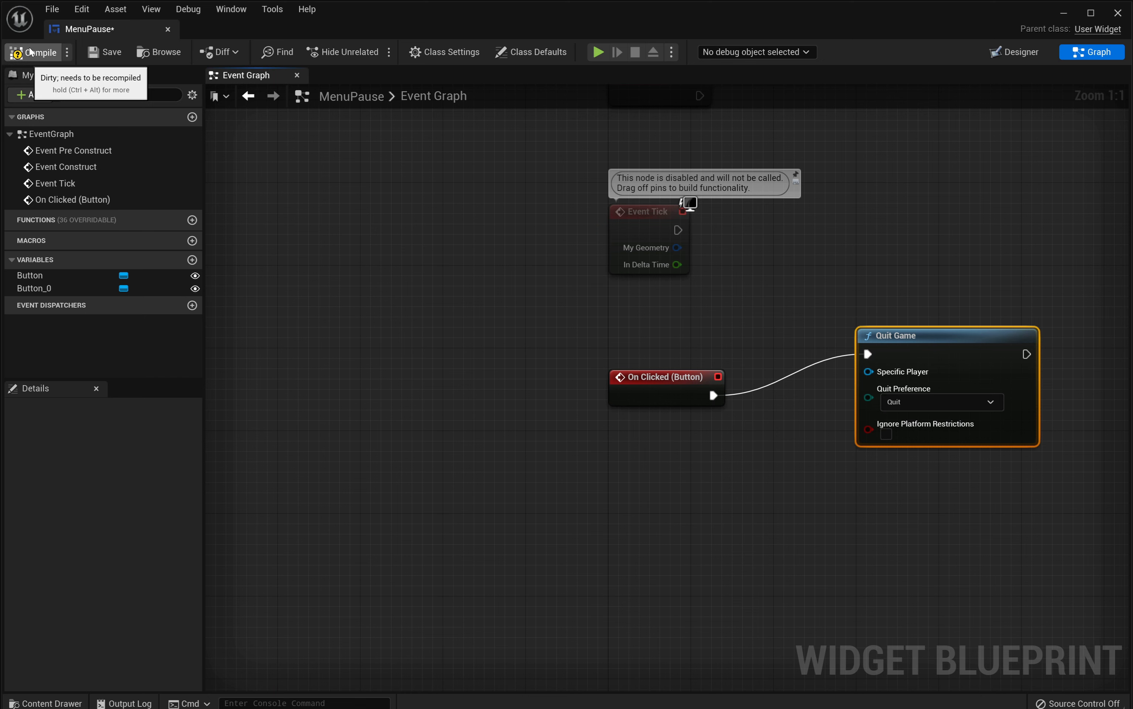
pyautogui.click(109, 52)
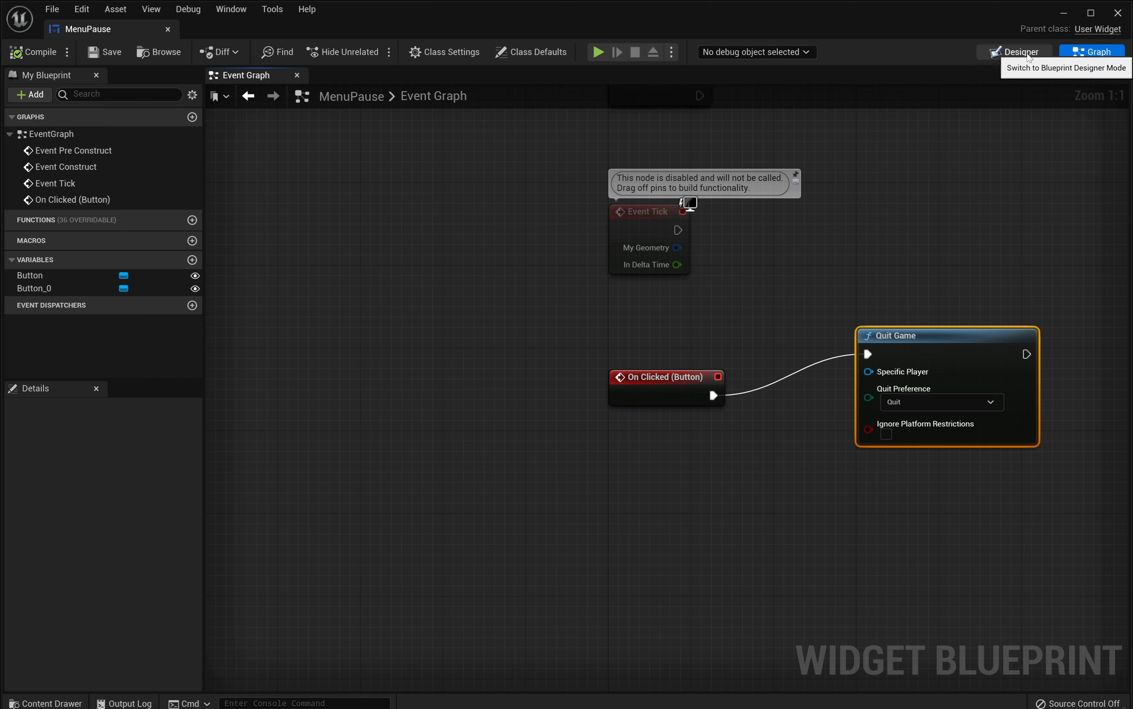
# Step: In the Designer, add an On Clicked event for the Resume button (Button_0)
pyautogui.click(1026, 56)
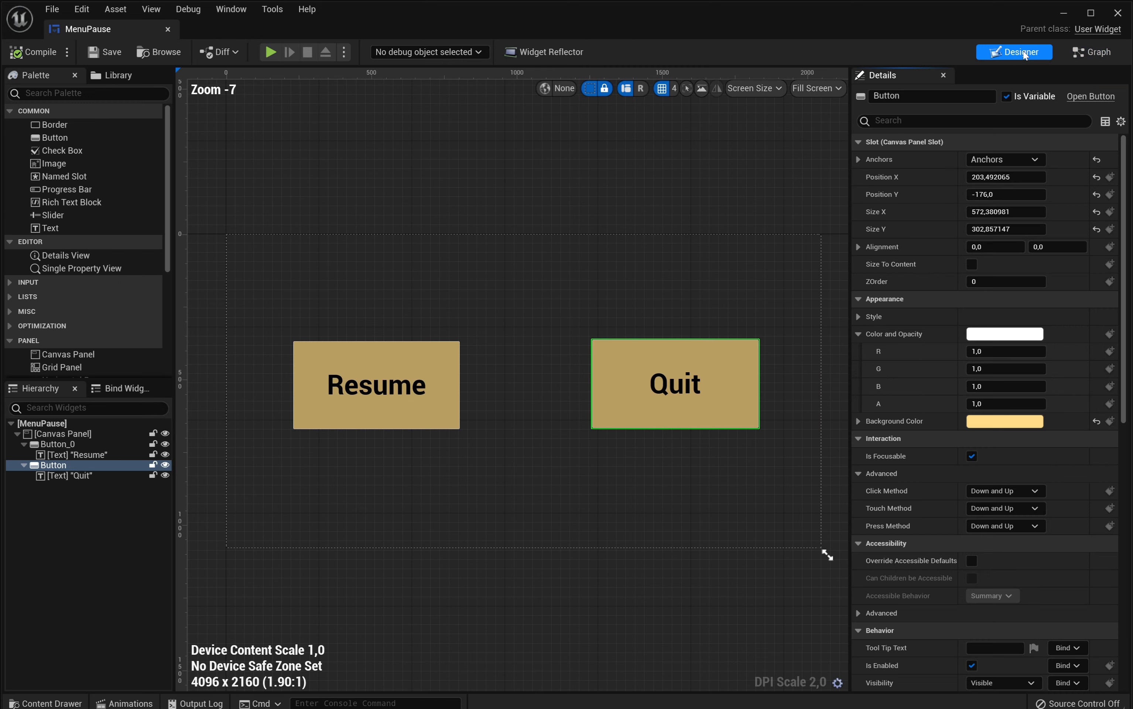
pyautogui.click(429, 353)
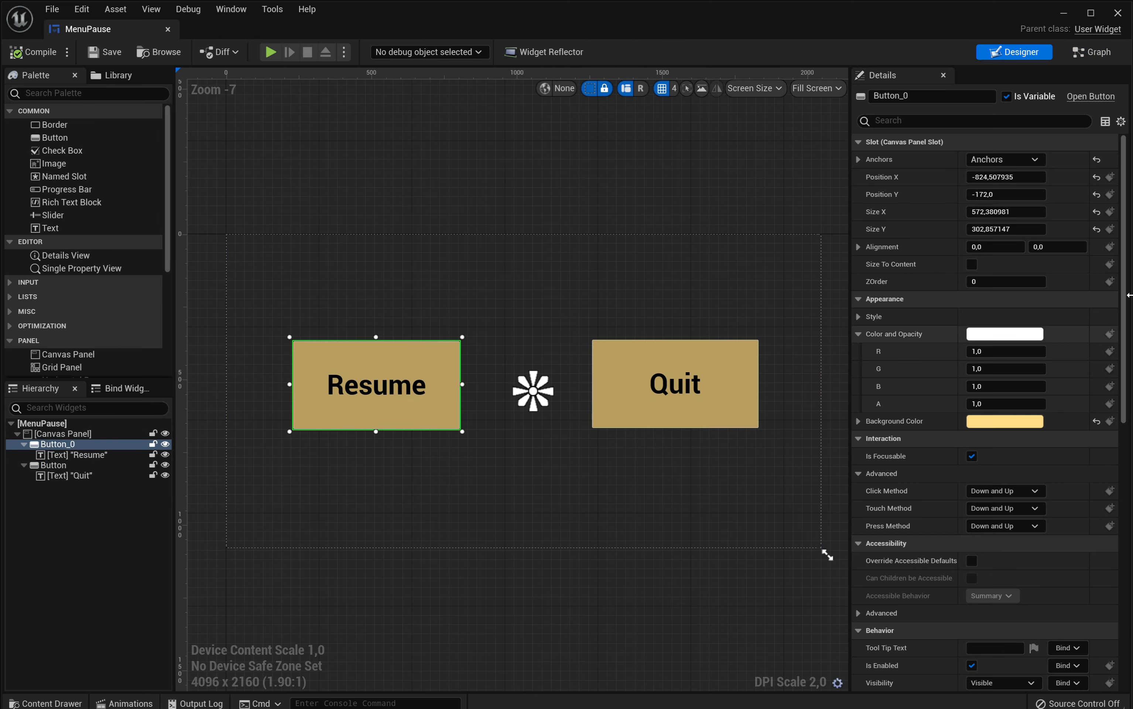
pyautogui.moveTo(1124, 318); pyautogui.dragTo(1121, 586)
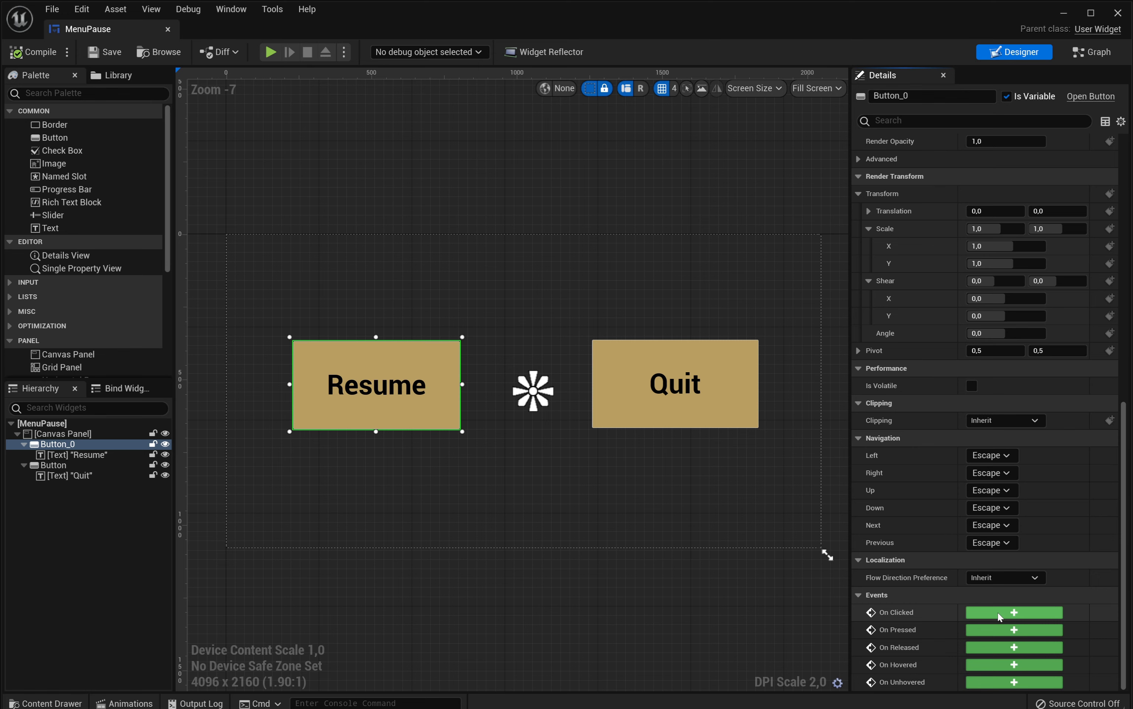
pyautogui.click(998, 613)
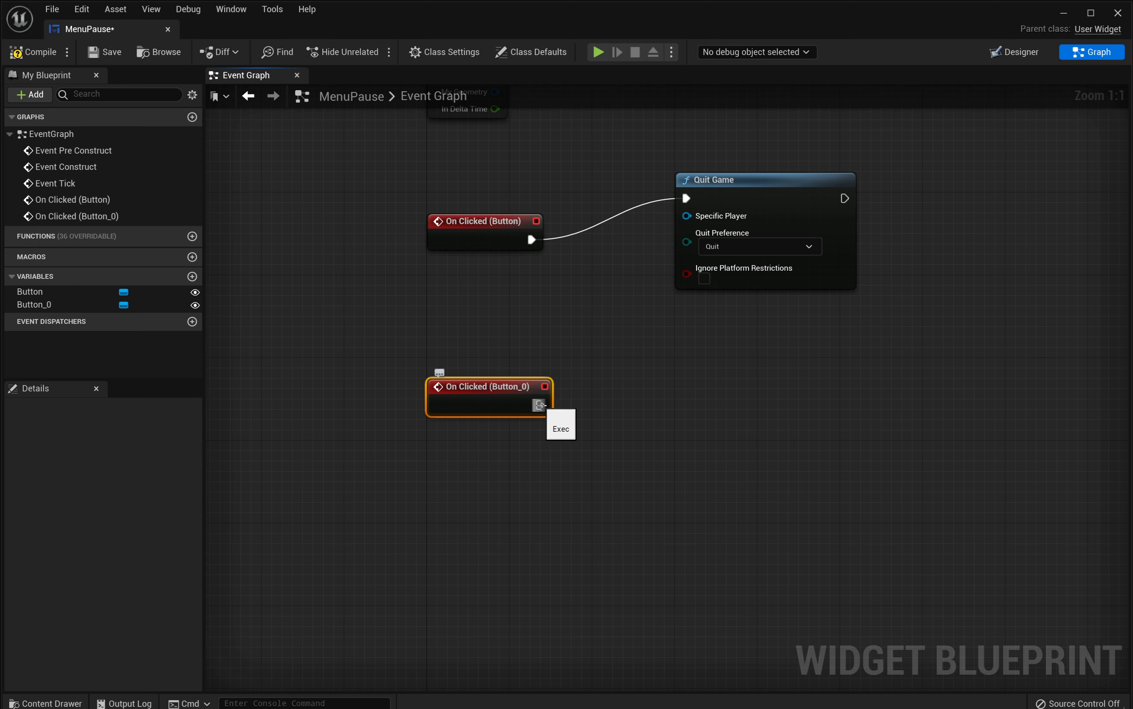
# Step: Connect the Resume On Clicked event to a Set Game Paused node with Paused unticked
pyautogui.moveTo(541, 405)
pyautogui.mouseDown()
pyautogui.moveTo(687, 405)
pyautogui.moveTo(677, 348)
pyautogui.mouseUp()
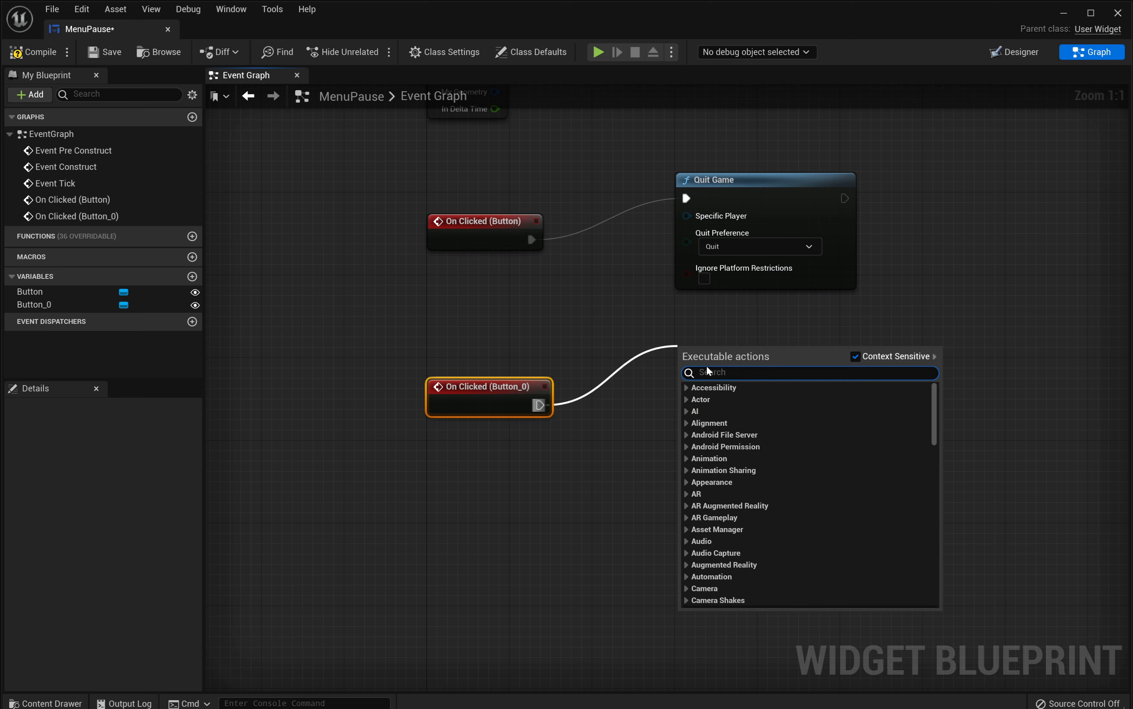
pyautogui.write('set')
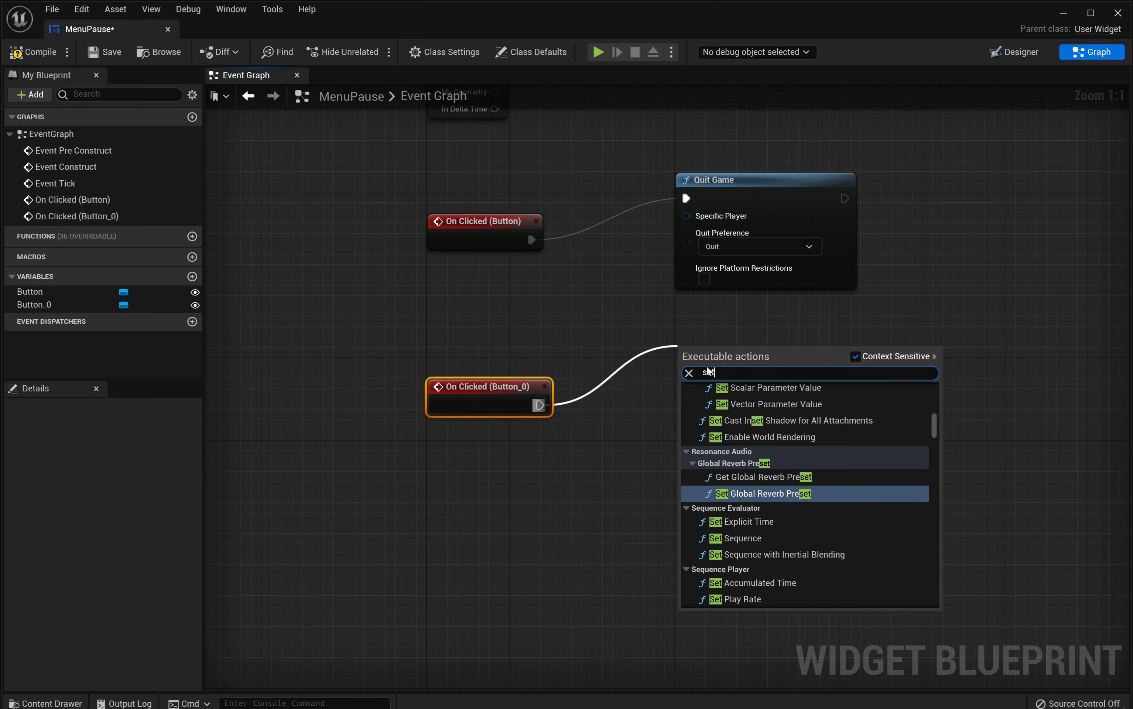
pyautogui.write(' game')
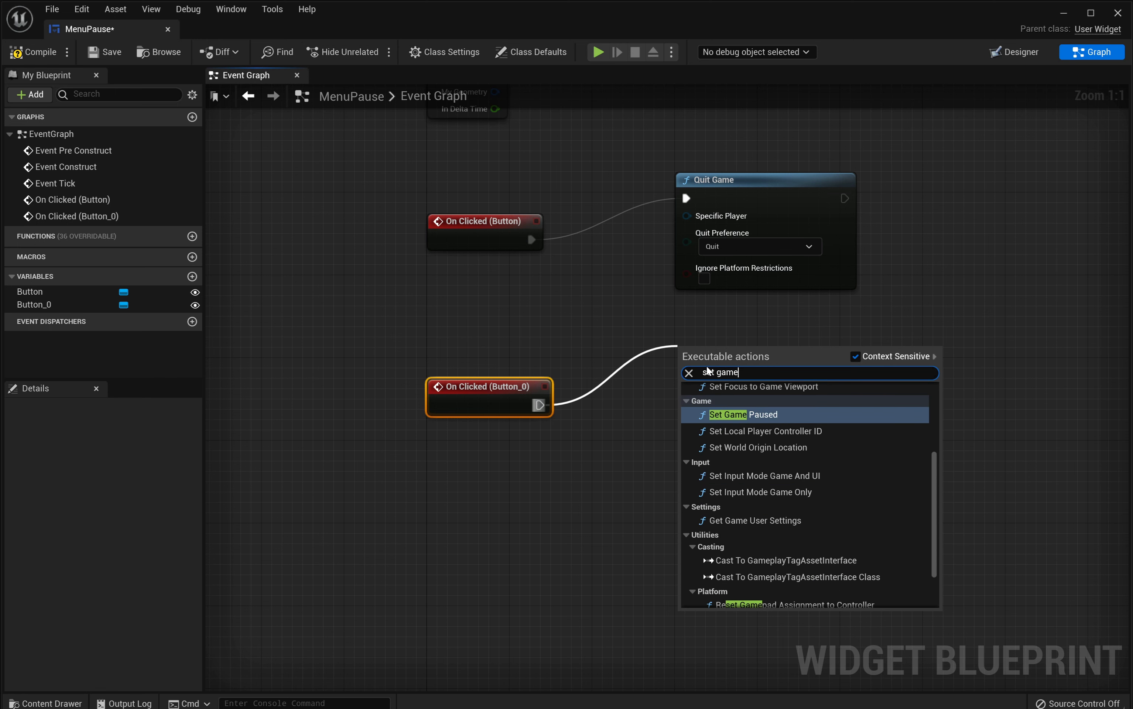
pyautogui.write(' pause')
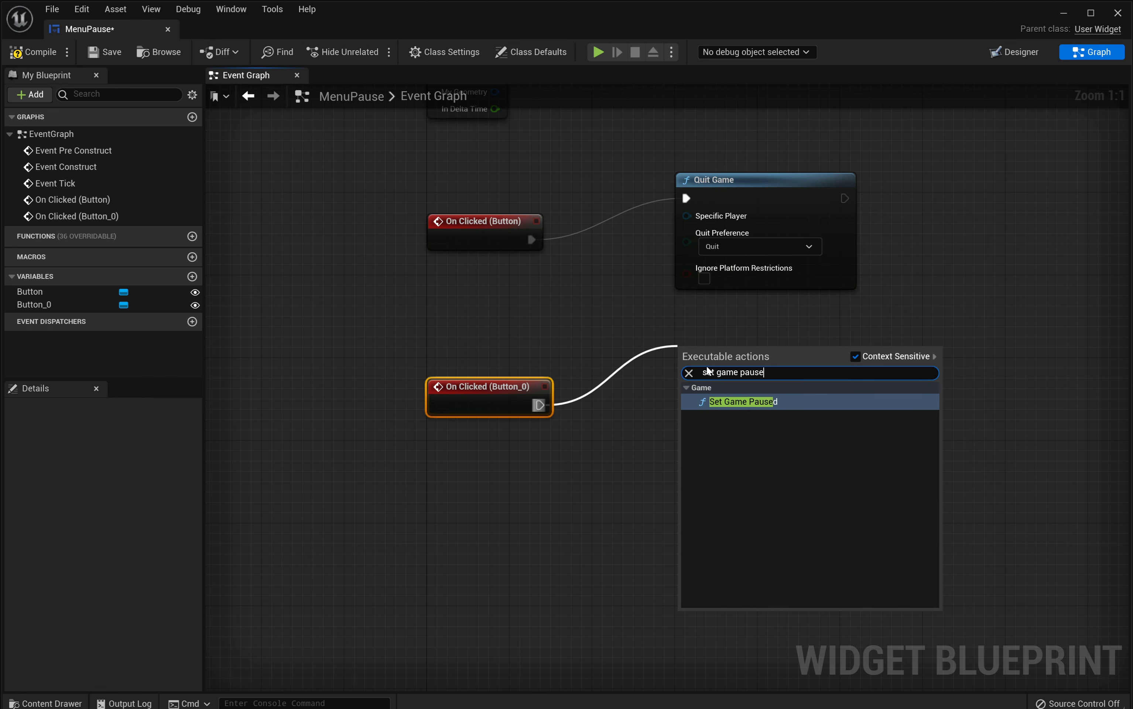
pyautogui.click(726, 402)
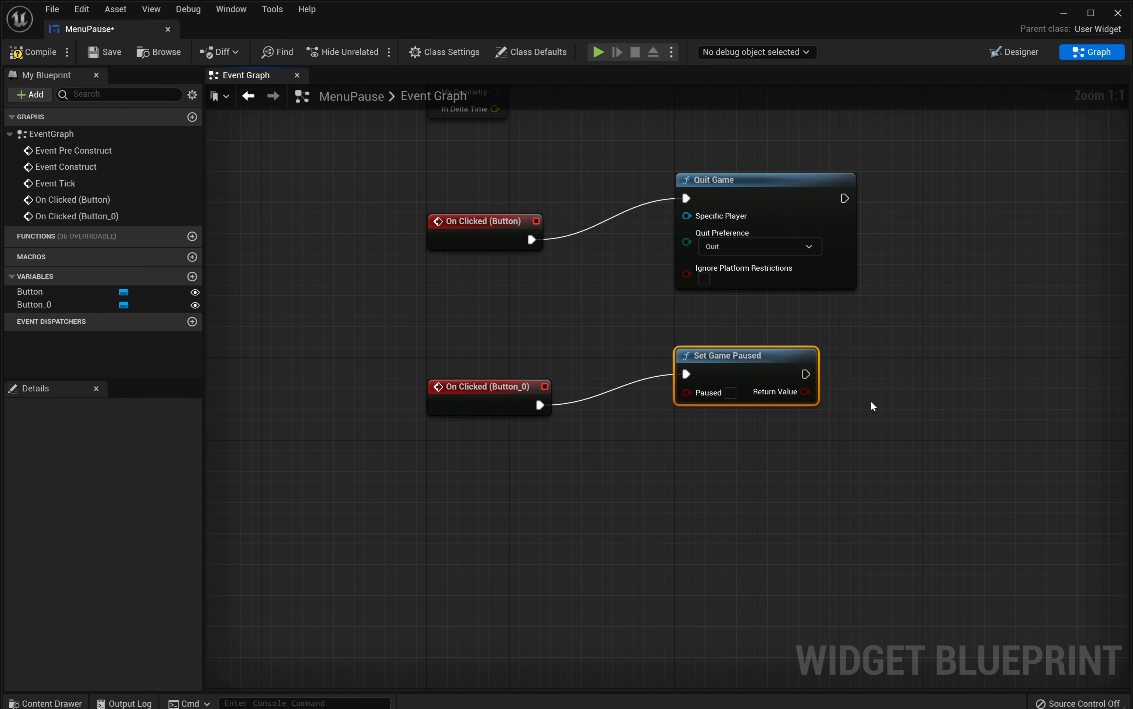
pyautogui.press('Home')
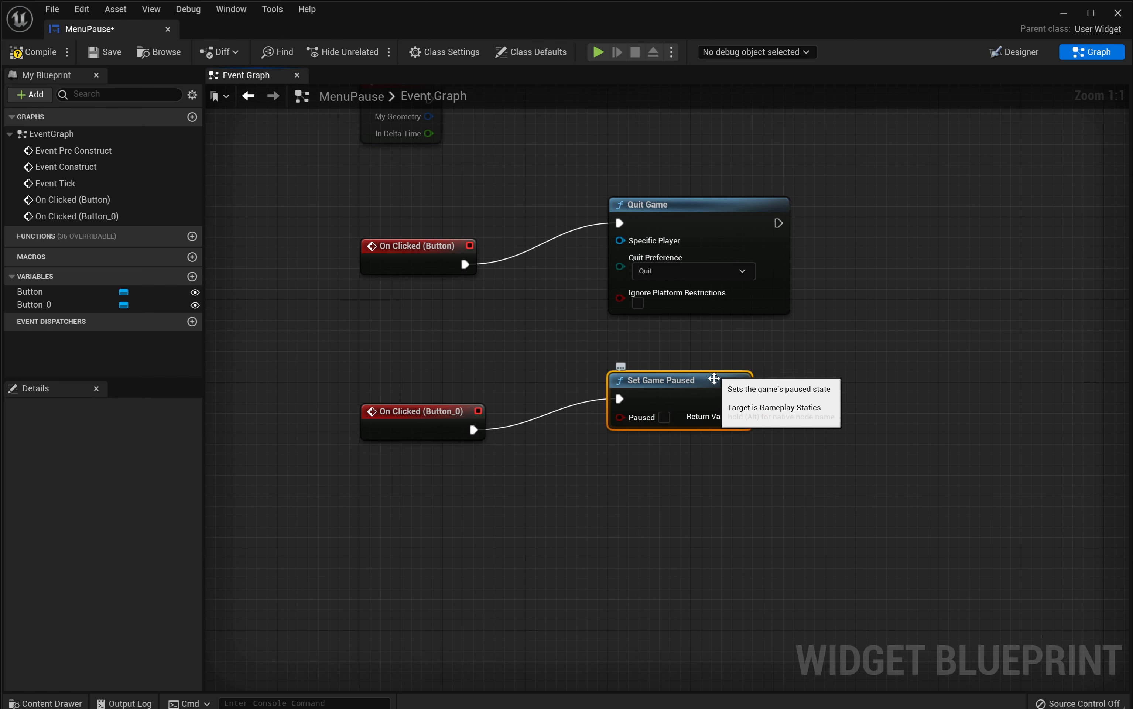
pyautogui.moveTo(874, 384)
pyautogui.mouseDown(button='right')
pyautogui.moveTo(725, 432)
pyautogui.moveTo(735, 410)
pyautogui.mouseUp(button='right')
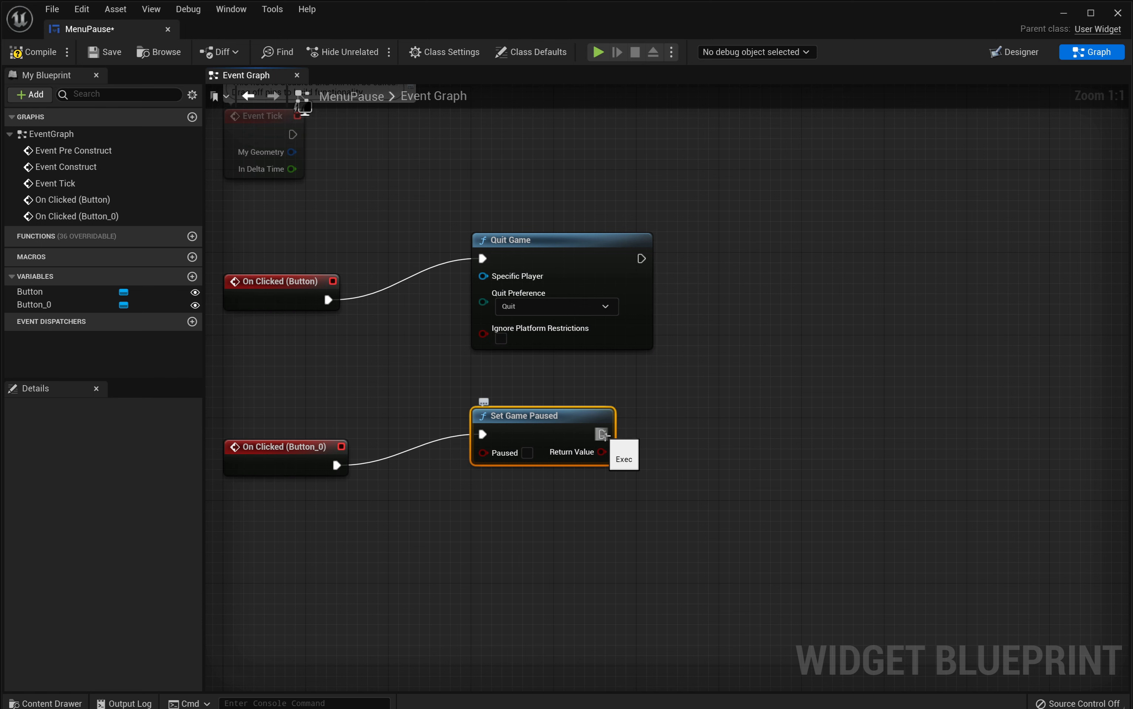
pyautogui.moveTo(603, 434); pyautogui.dragTo(754, 399)
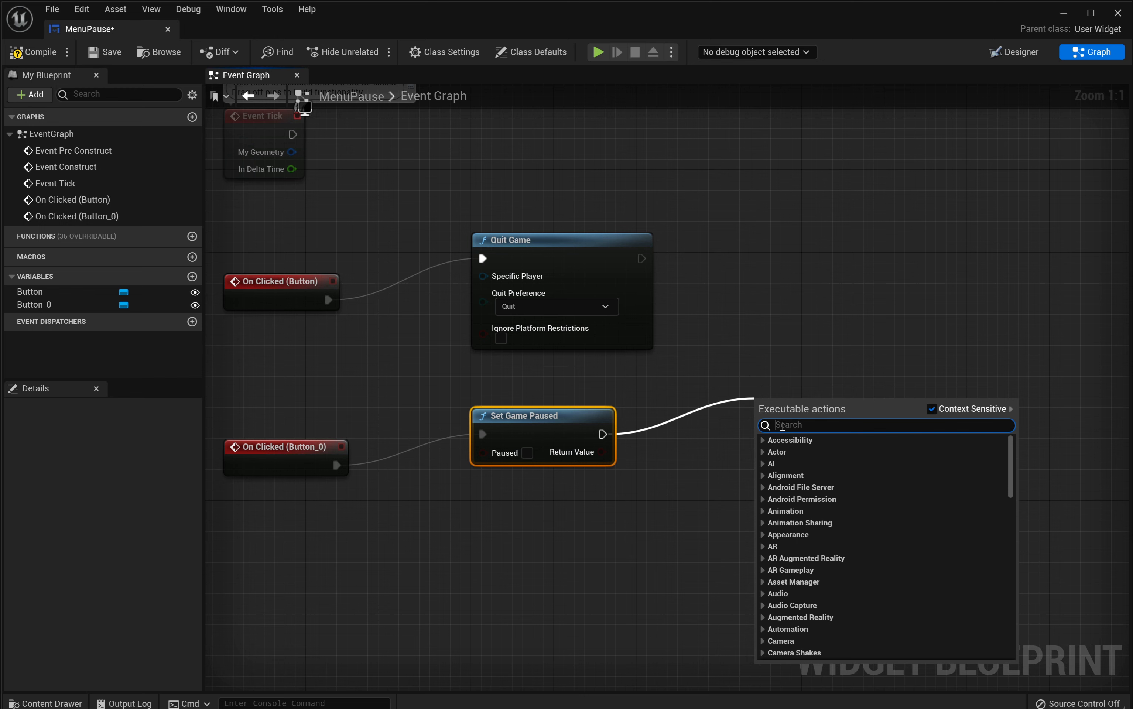
# Step: Add a Remove from Parent node after Set Game Paused and place it beside it
pyautogui.write('f')
pyautogui.press('BackSpace')
pyautogui.write('remove frm')
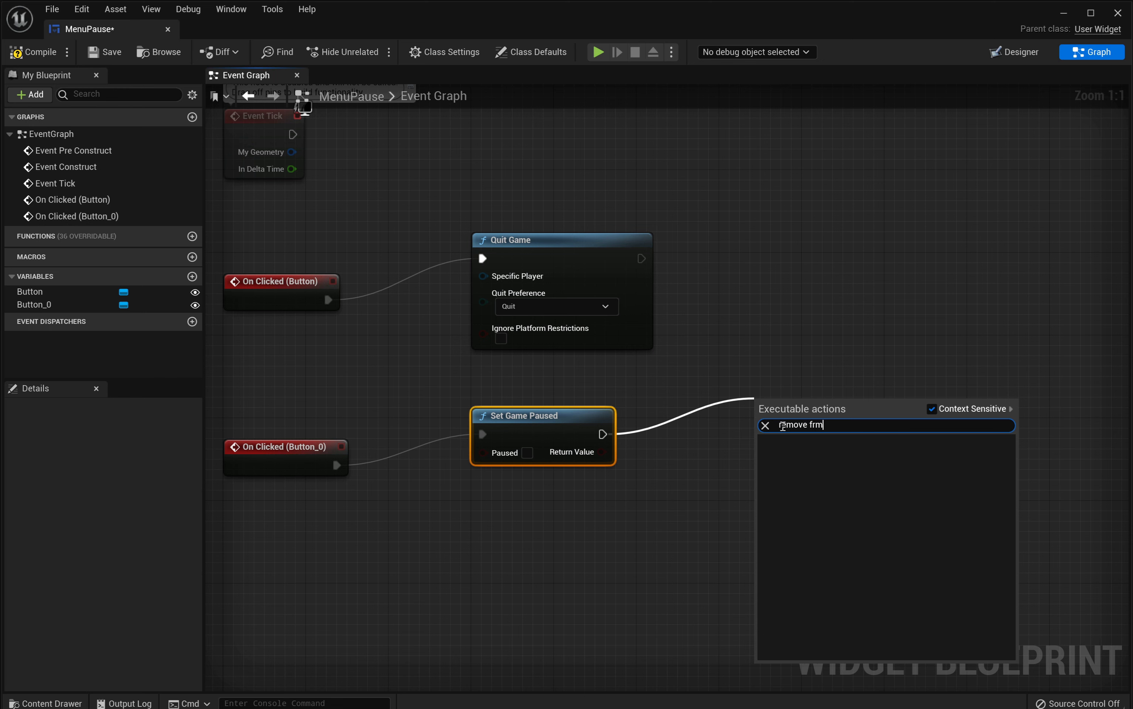
pyautogui.press('BackSpace')
pyautogui.write('om')
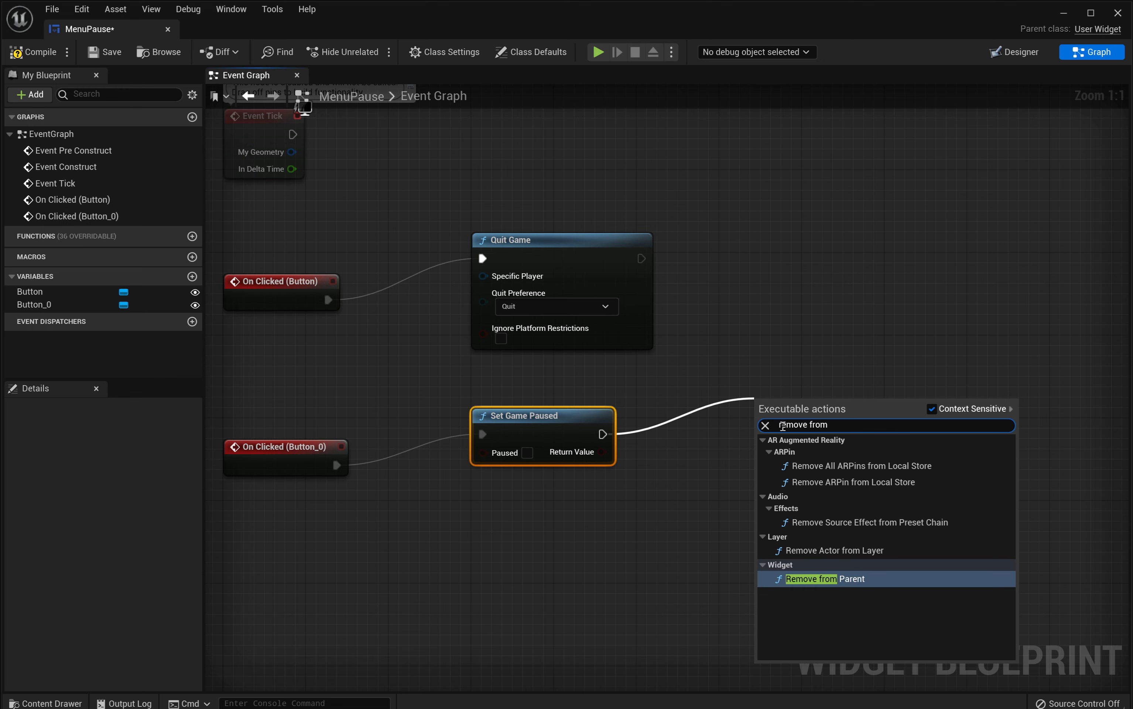
pyautogui.click(836, 580)
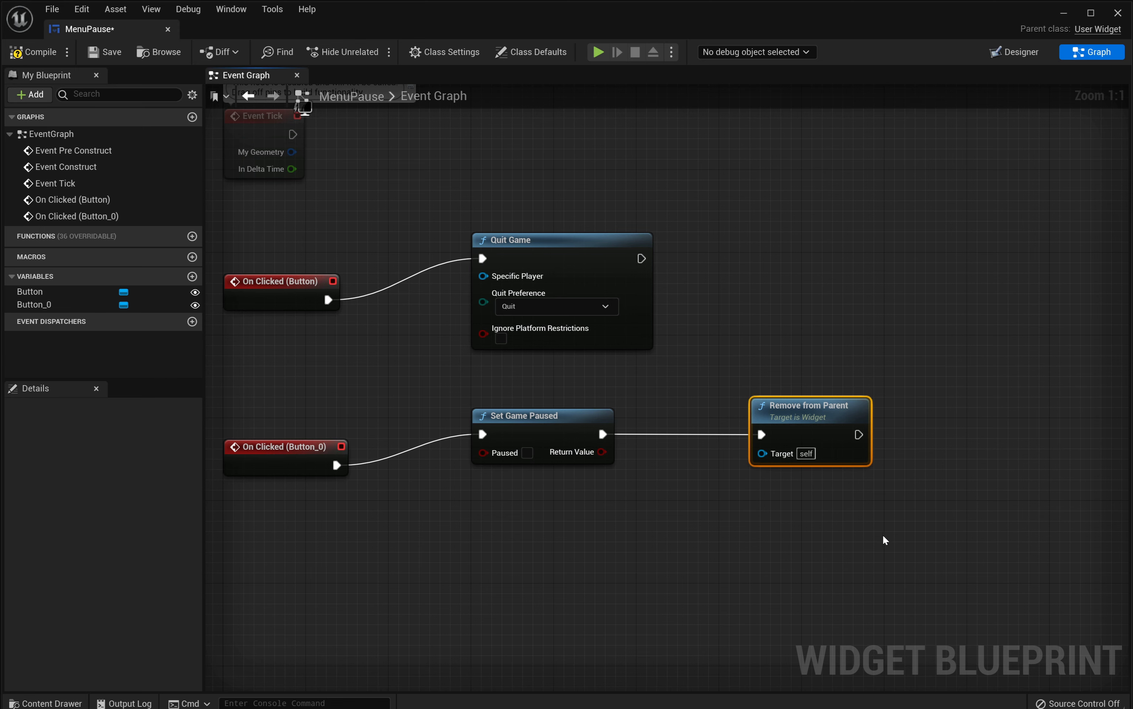
pyautogui.moveTo(882, 541); pyautogui.dragTo(774, 554, button='right')
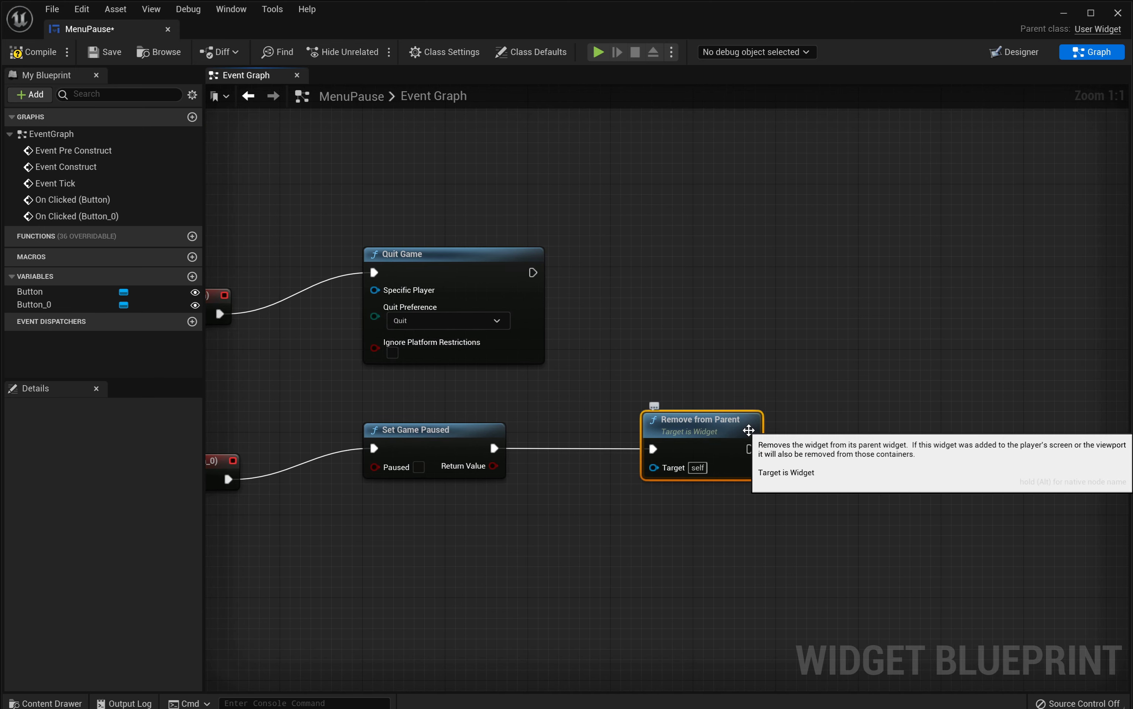
pyautogui.moveTo(748, 429); pyautogui.dragTo(701, 433)
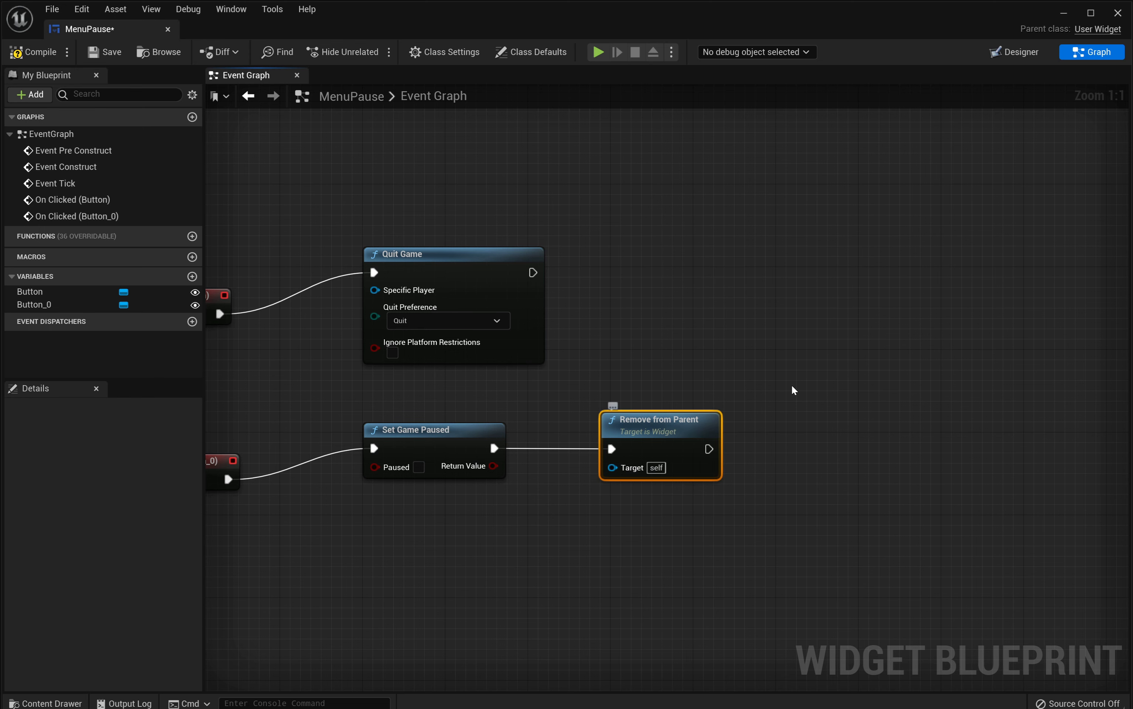
pyautogui.moveTo(799, 384); pyautogui.dragTo(792, 377, button='right')
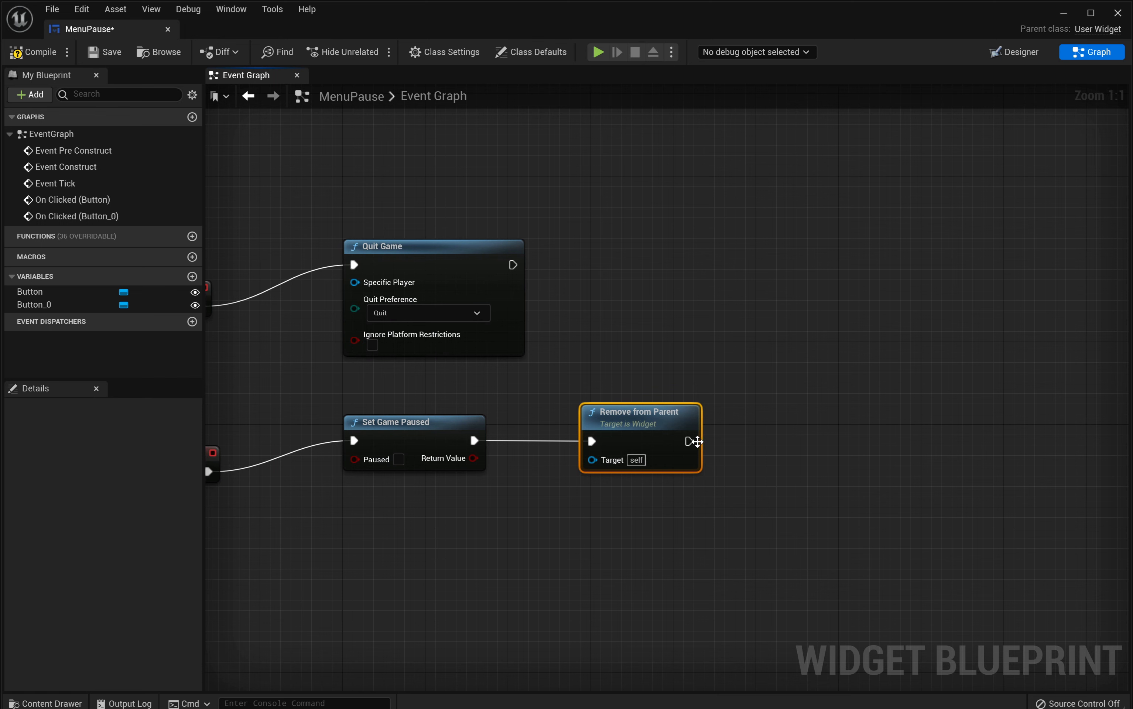
# Step: Chain an unticked Set Show Mouse Cursor node right after Remove from Parent
pyautogui.moveTo(697, 441); pyautogui.dragTo(779, 414)
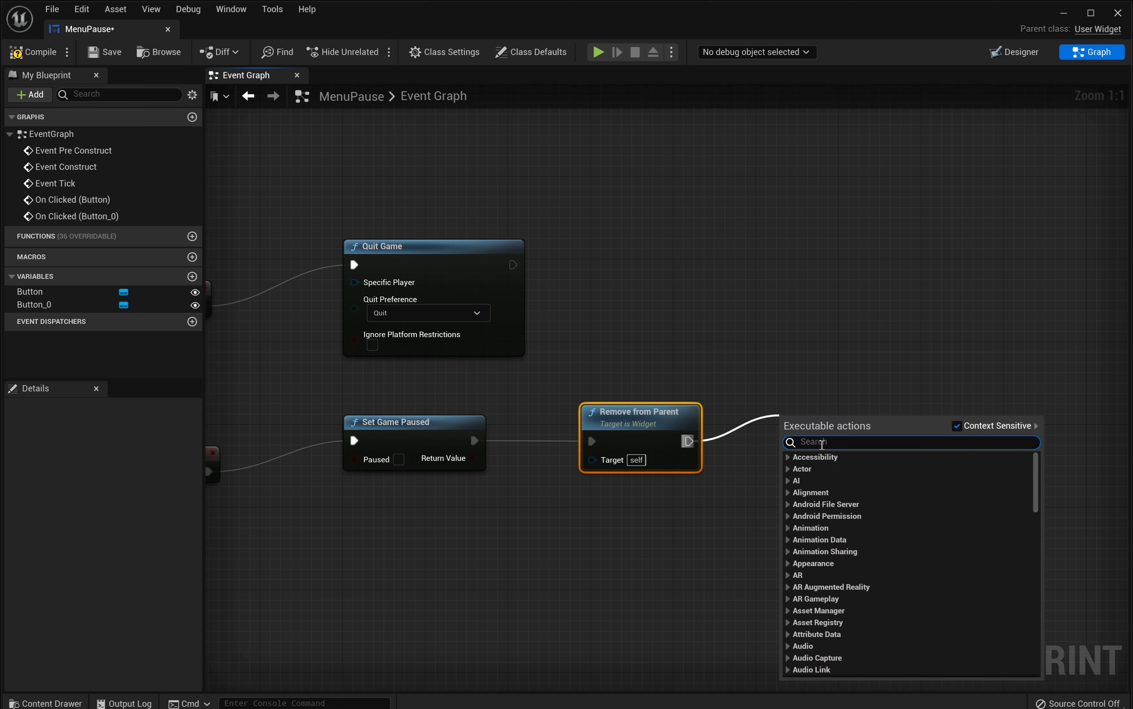
pyautogui.write('se')
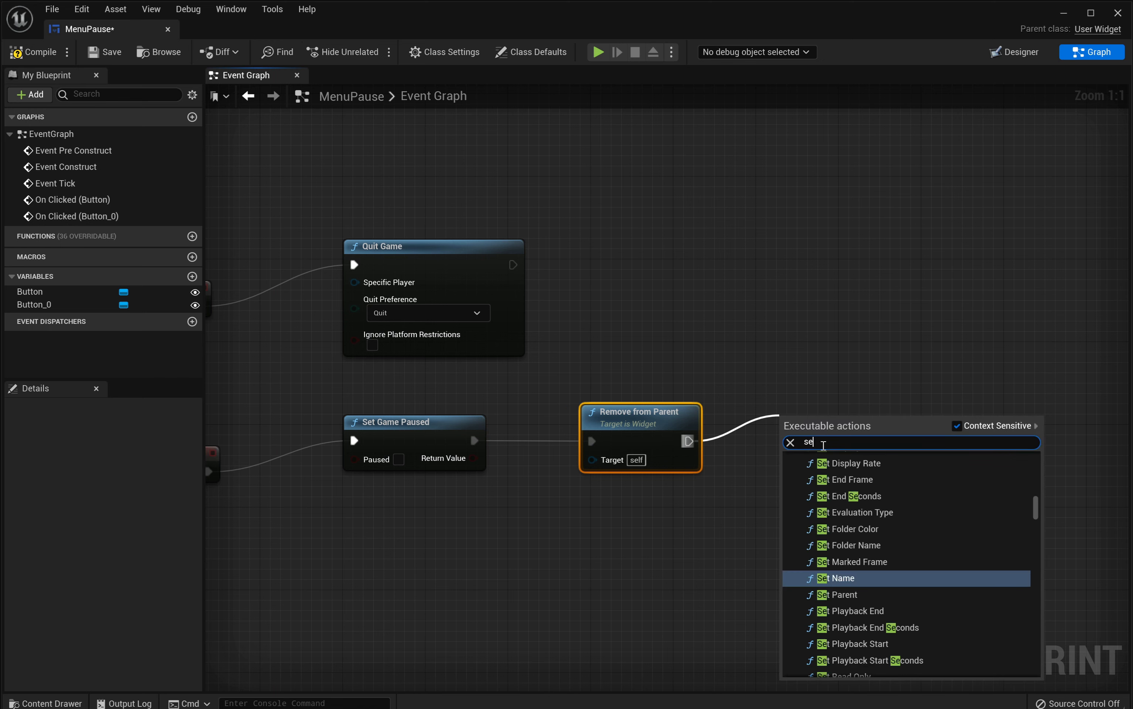
pyautogui.write('t show')
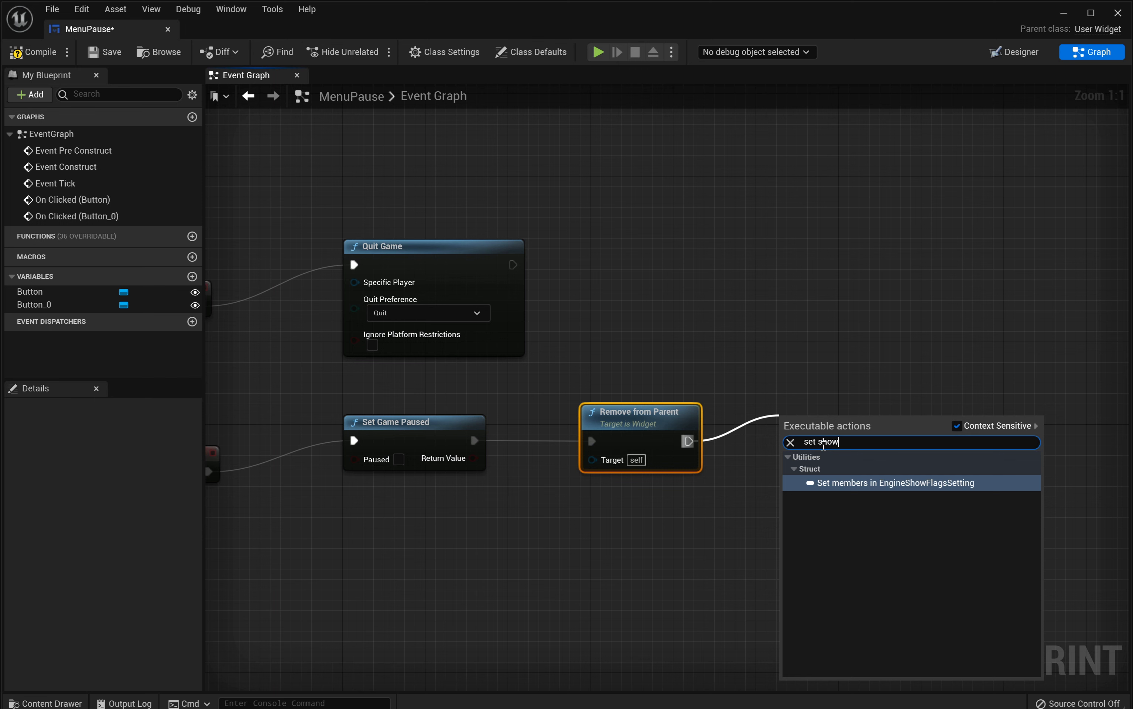
pyautogui.click(957, 426)
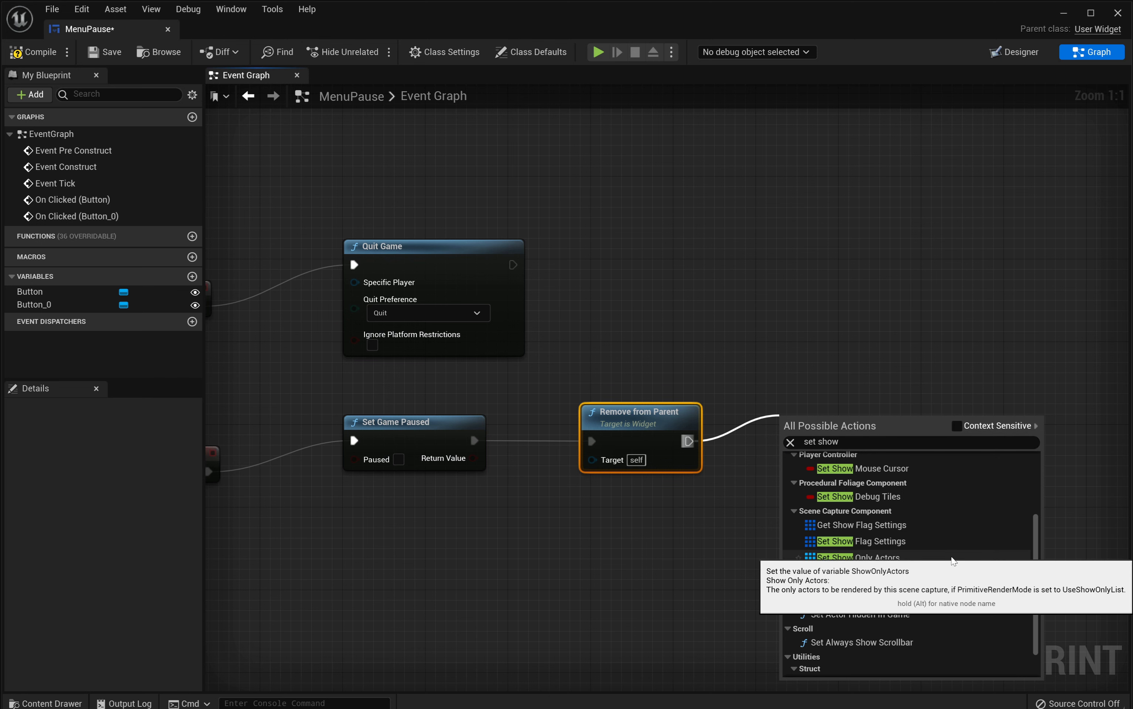
pyautogui.scroll(3, 950, 557)
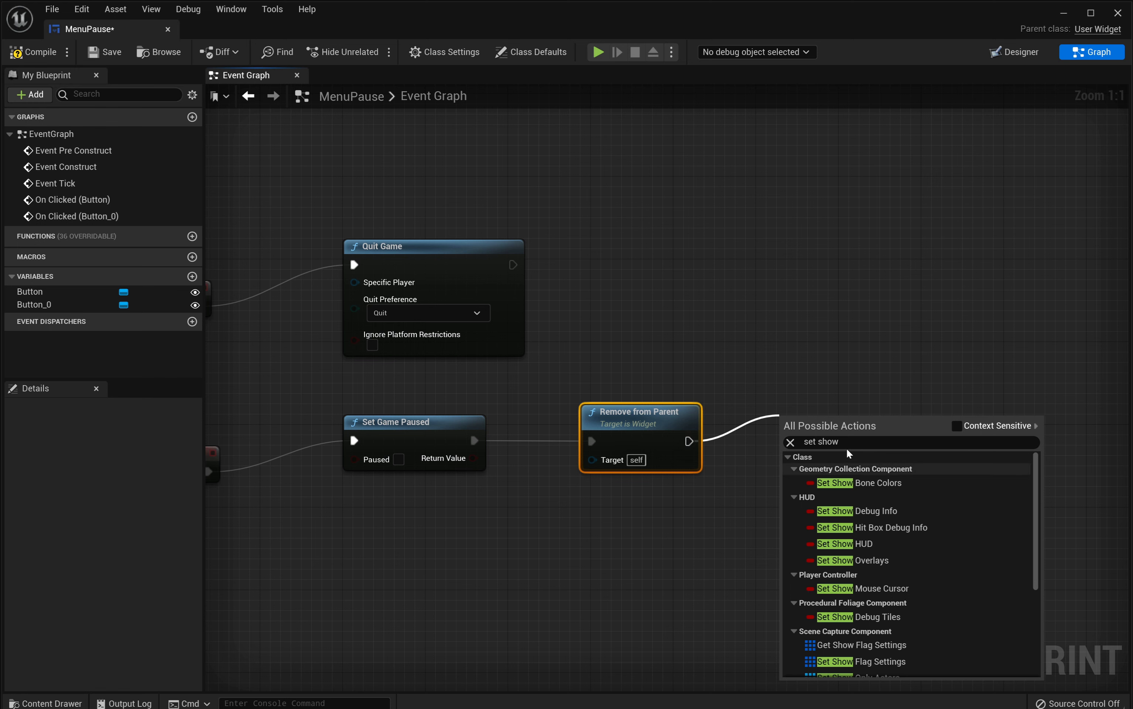
pyautogui.click(854, 441)
pyautogui.click(854, 441)
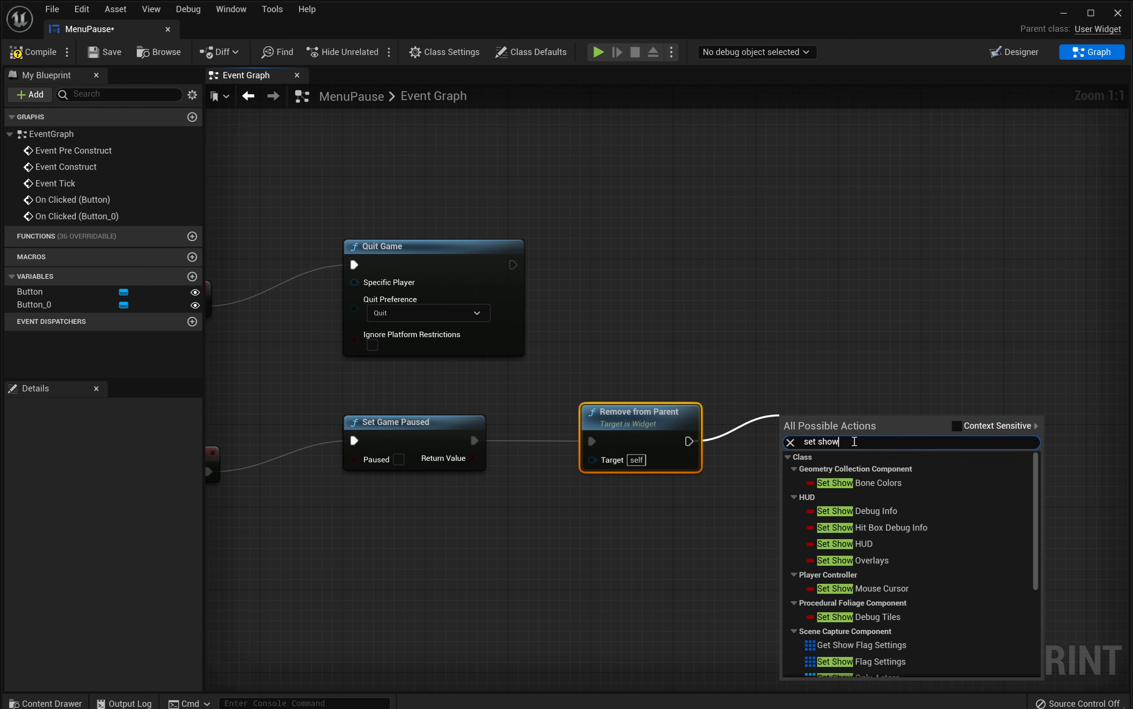
pyautogui.write(' mou')
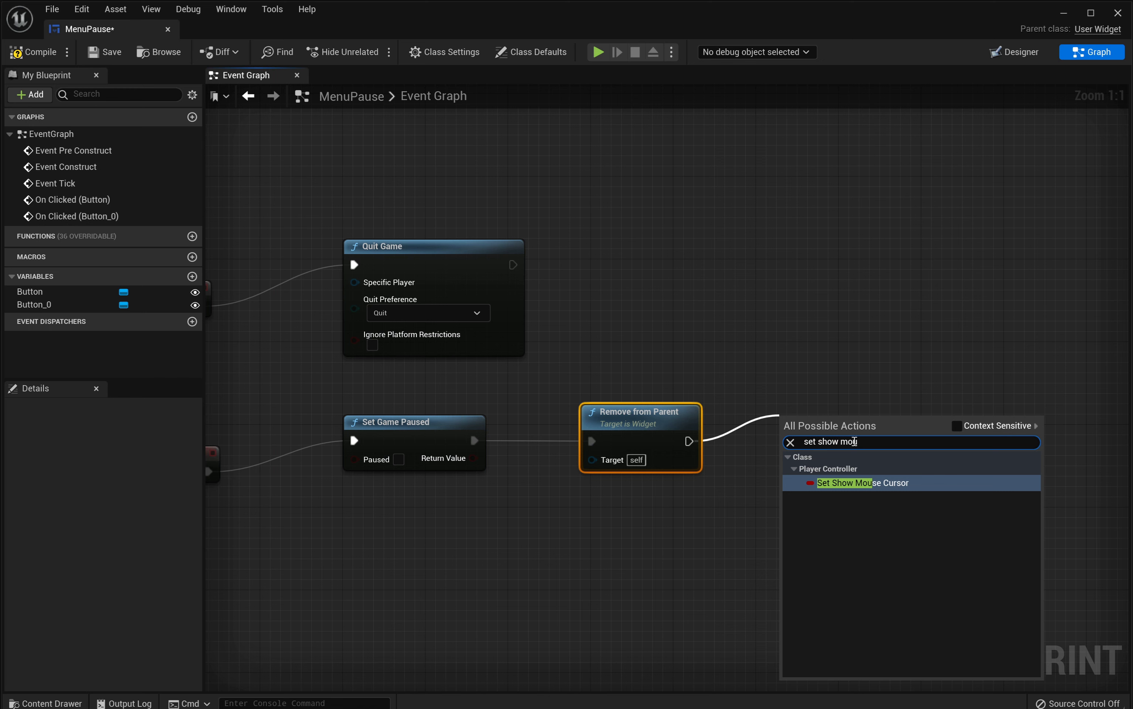
pyautogui.click(861, 483)
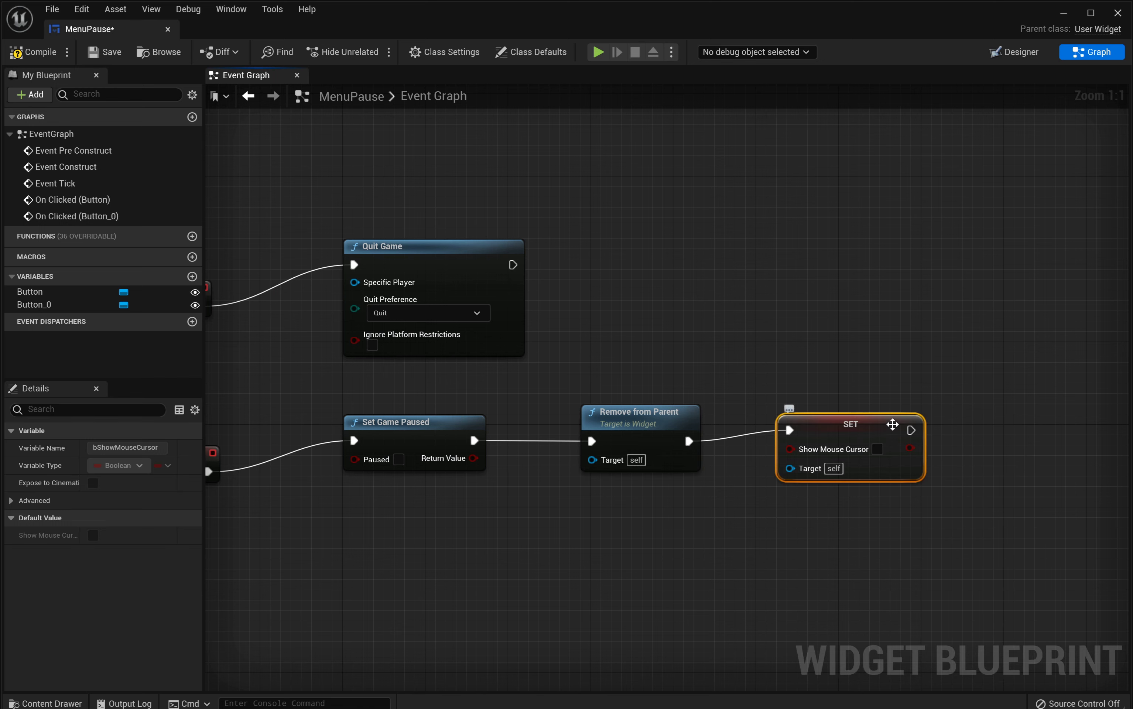
pyautogui.moveTo(897, 454); pyautogui.dragTo(876, 443)
pyautogui.moveTo(901, 519); pyautogui.dragTo(834, 523, button='right')
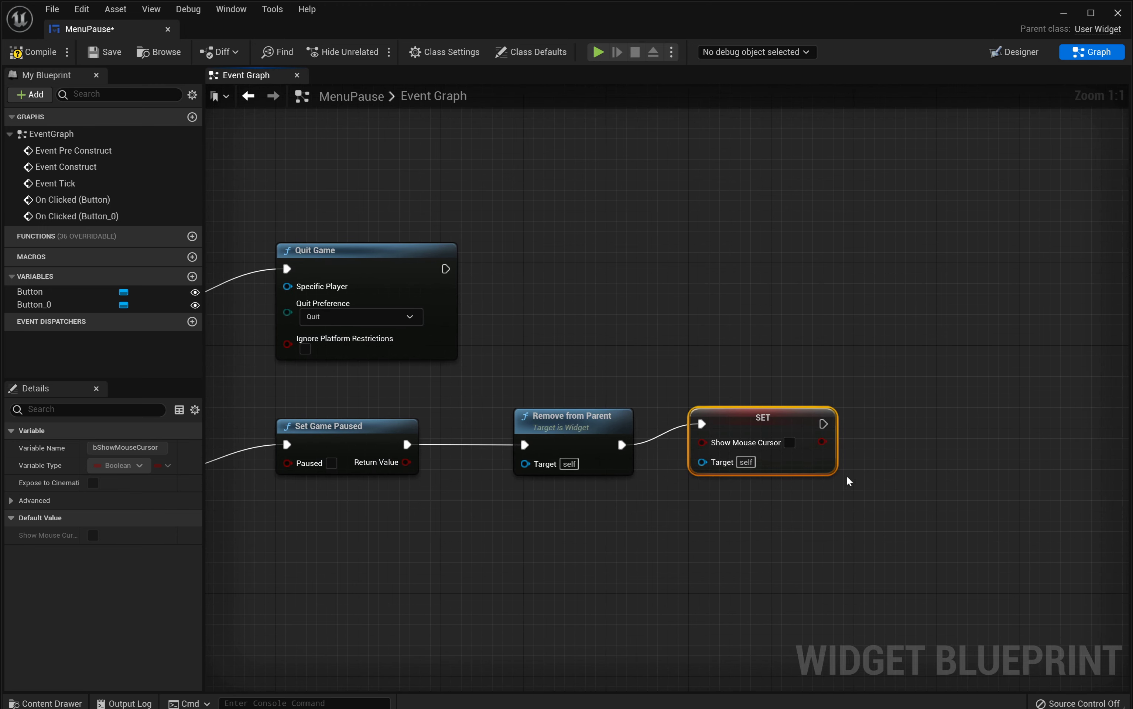
pyautogui.moveTo(823, 424)
pyautogui.mouseDown()
pyautogui.moveTo(908, 464)
pyautogui.moveTo(900, 441)
pyautogui.mouseUp()
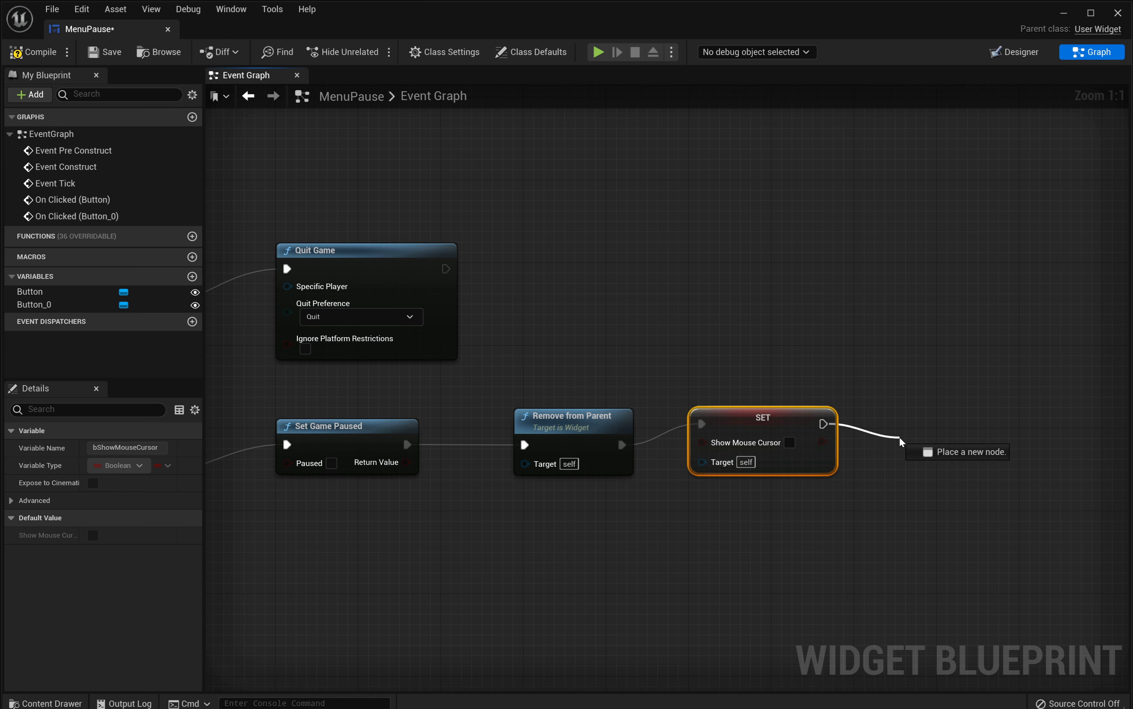
# Step: Connect a Set Input Mode Game Only node to the Show Mouse Cursor SET node's exec output
pyautogui.moveTo(900, 441); pyautogui.dragTo(900, 440)
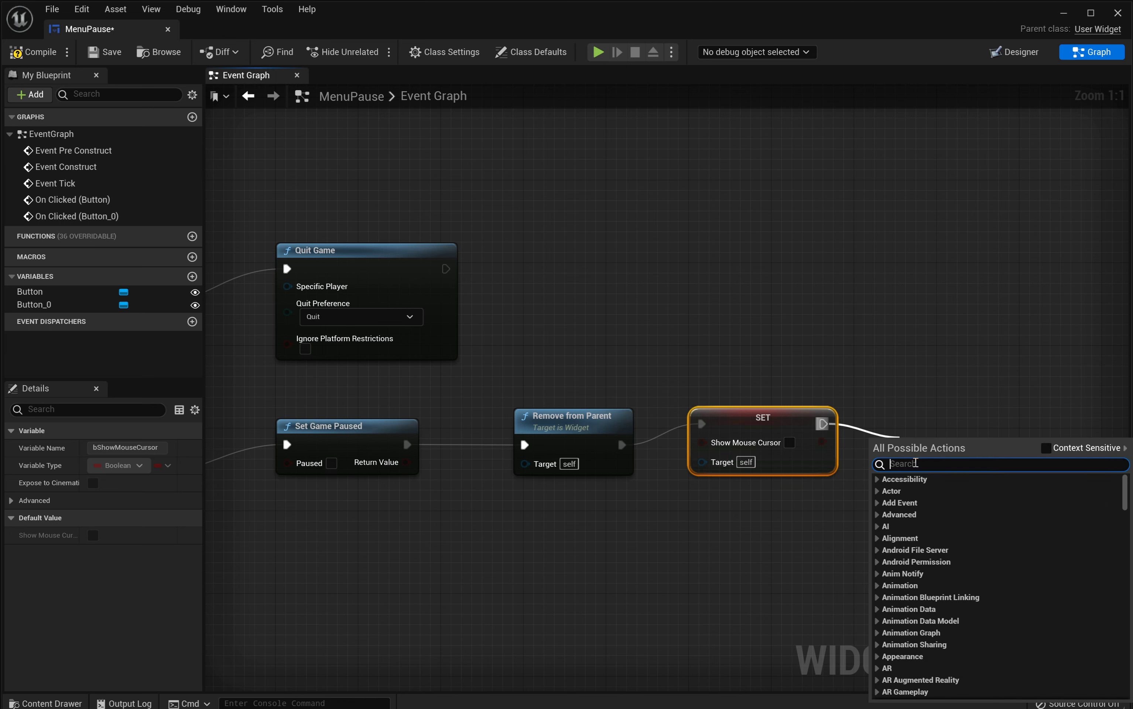
pyautogui.write('set')
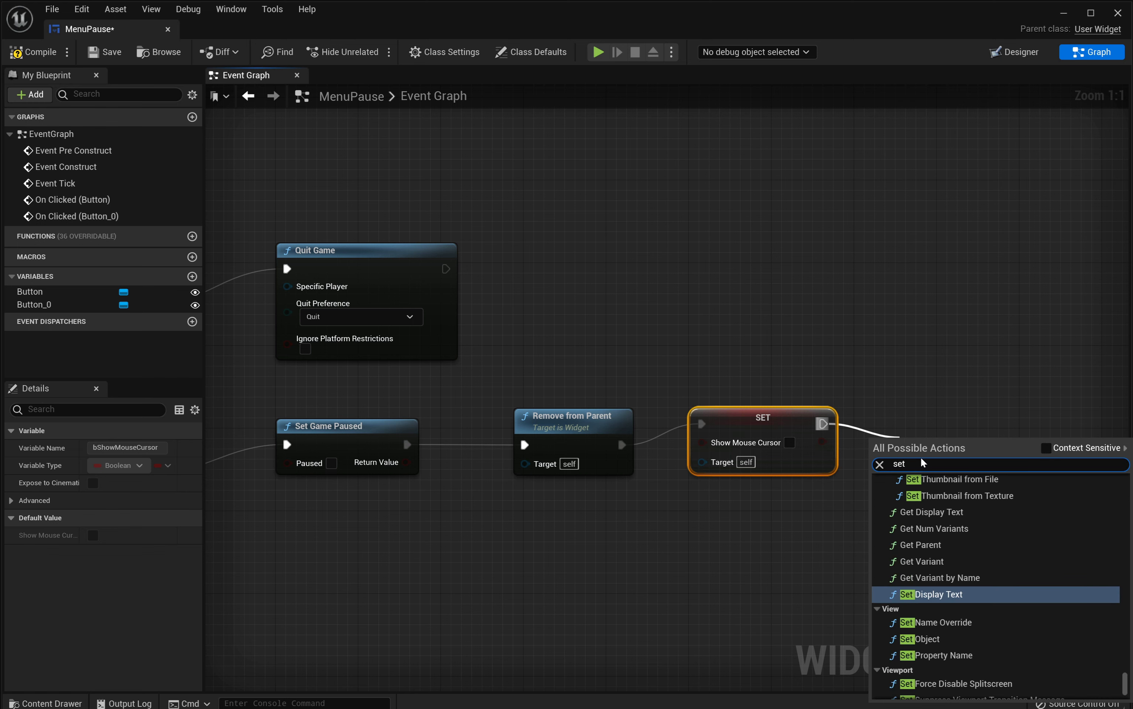
pyautogui.write(' input mode')
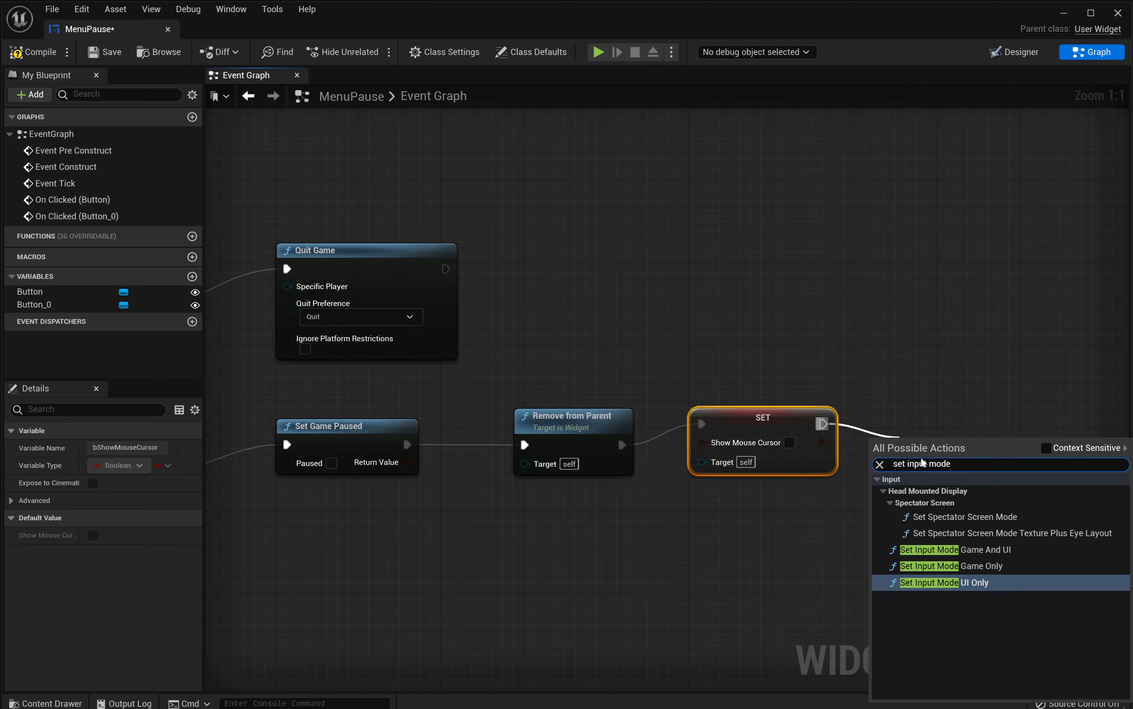
pyautogui.click(983, 573)
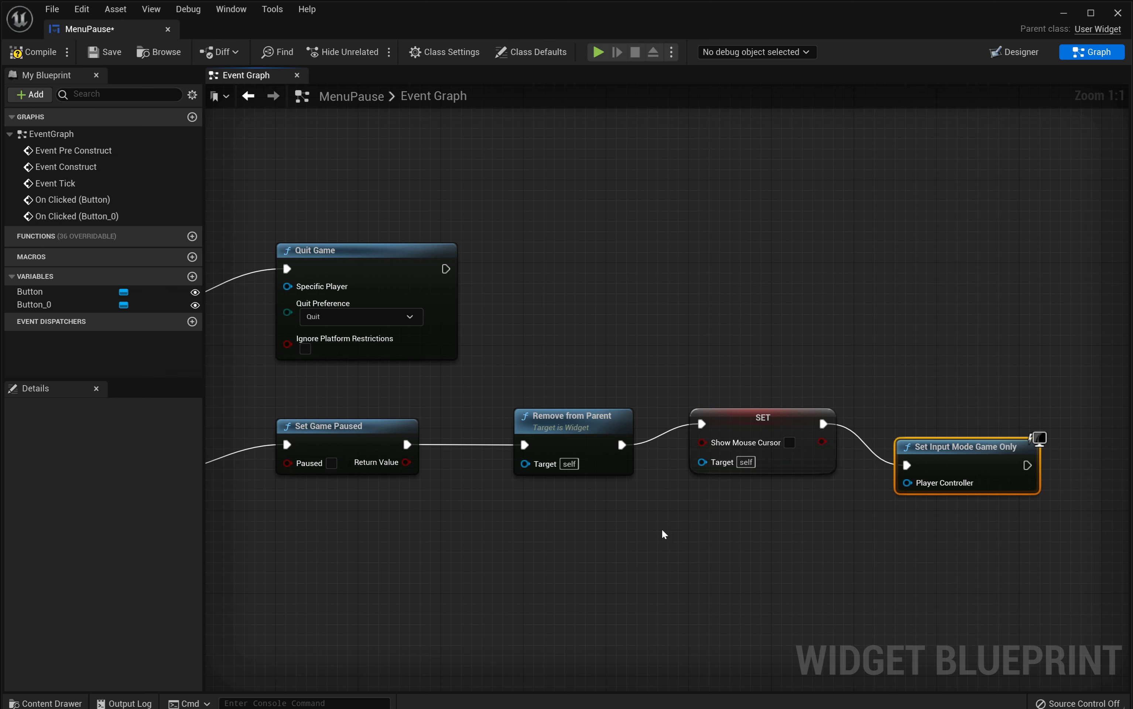
pyautogui.rightClick(643, 547)
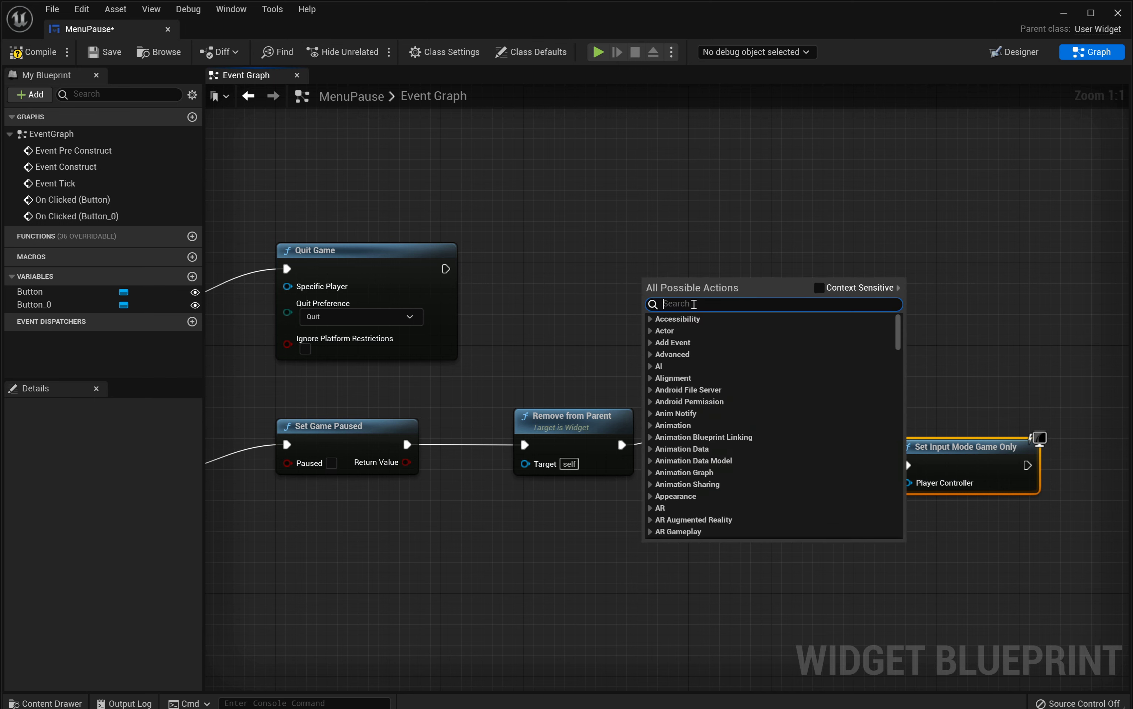
# Step: Add Get Player Controller and wire its Return Value to the SET Target and Set Input Mode Game Only
pyautogui.write('get')
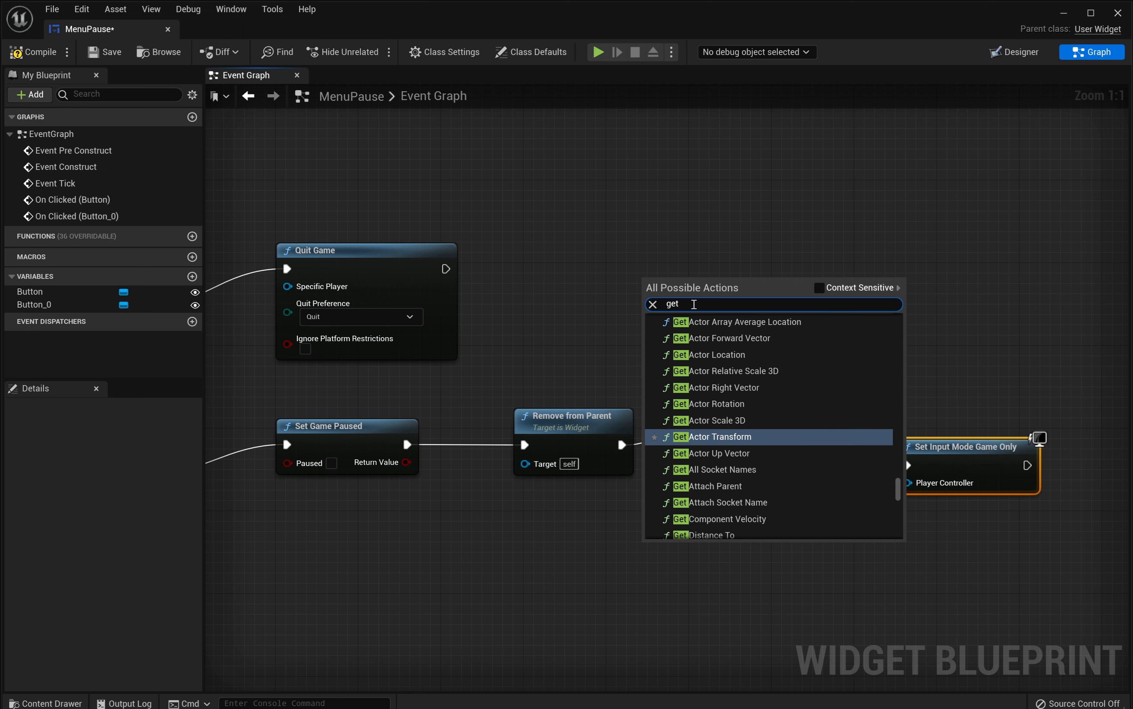
pyautogui.write(' player')
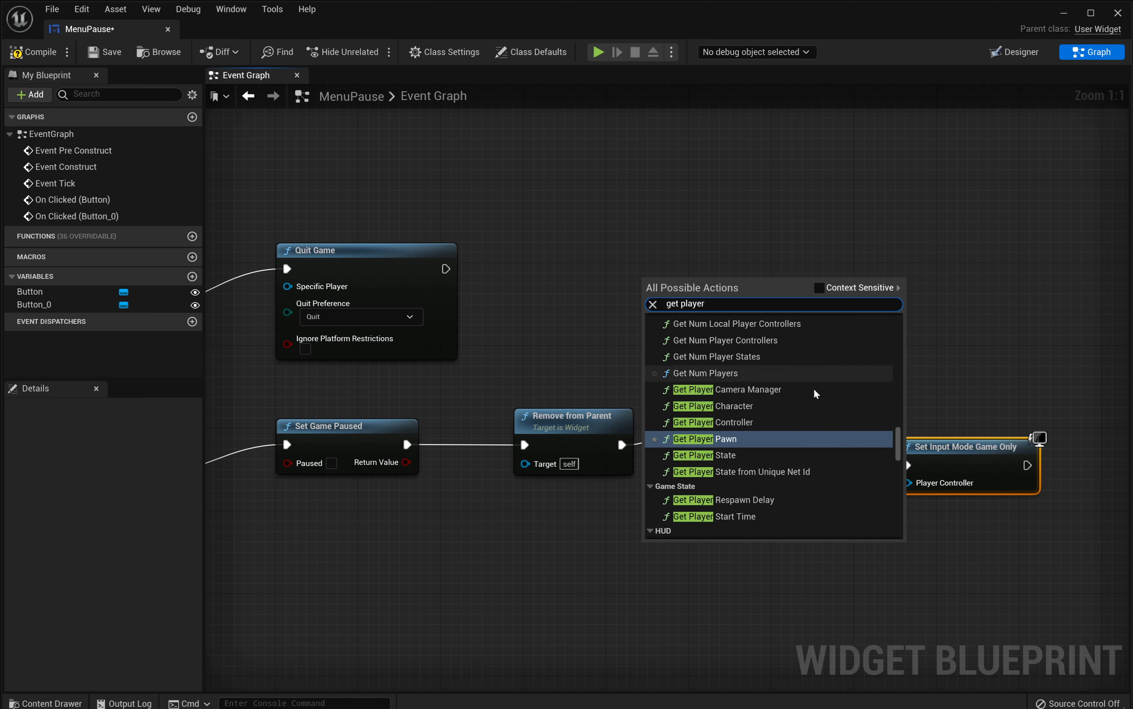
pyautogui.press('Escape')
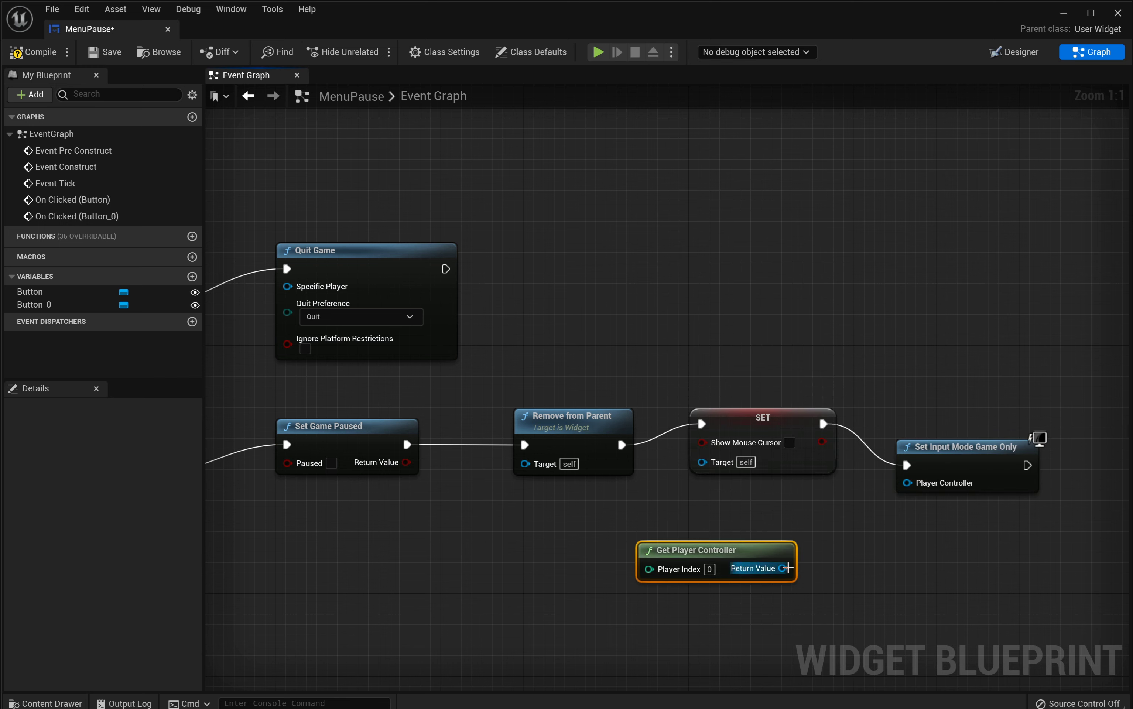
pyautogui.moveTo(783, 568)
pyautogui.mouseDown()
pyautogui.moveTo(703, 462)
pyautogui.moveTo(863, 540)
pyautogui.mouseUp()
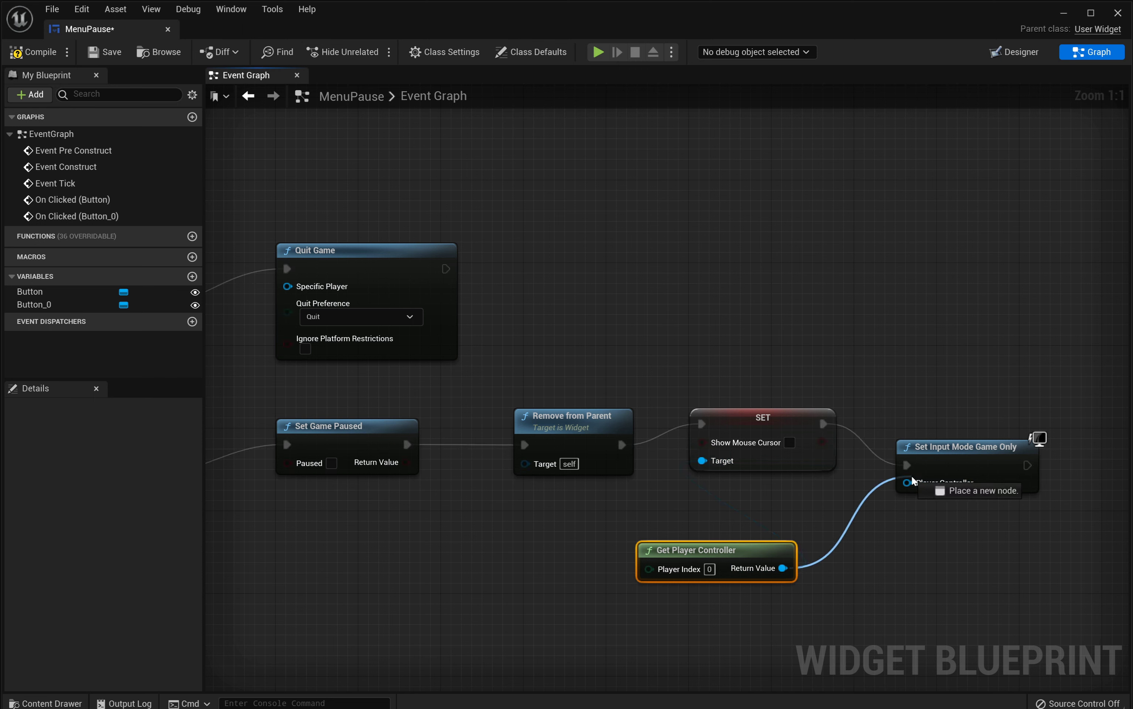
pyautogui.moveTo(864, 540); pyautogui.dragTo(914, 485)
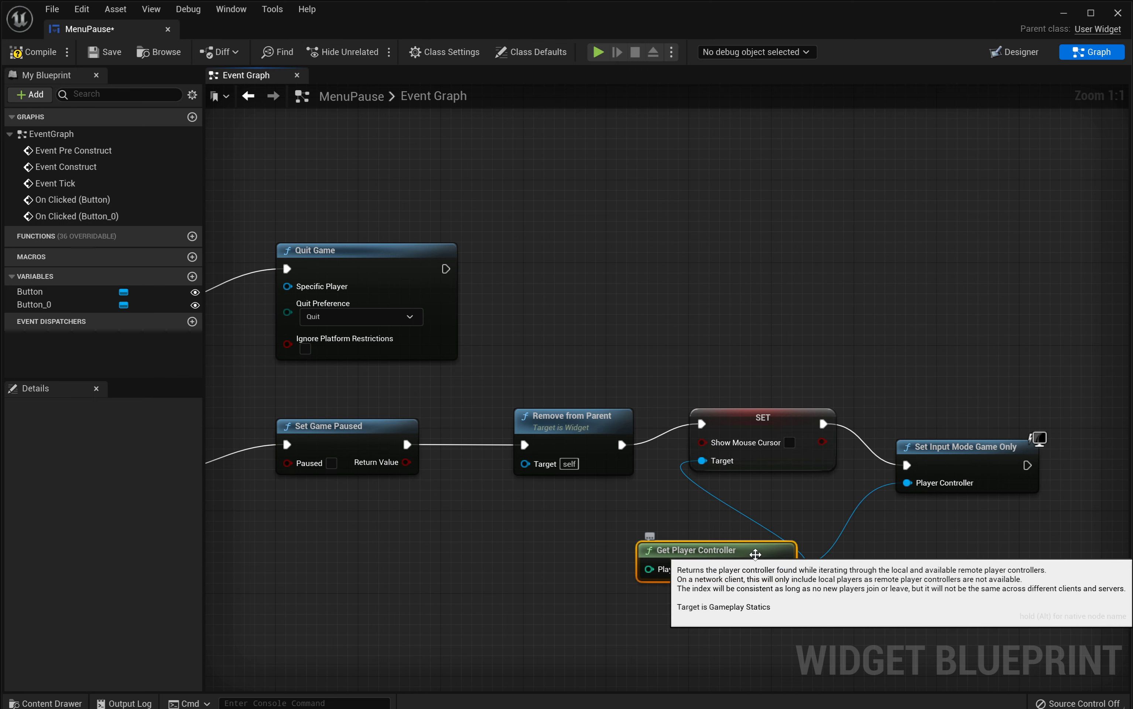
pyautogui.moveTo(724, 552); pyautogui.dragTo(652, 542)
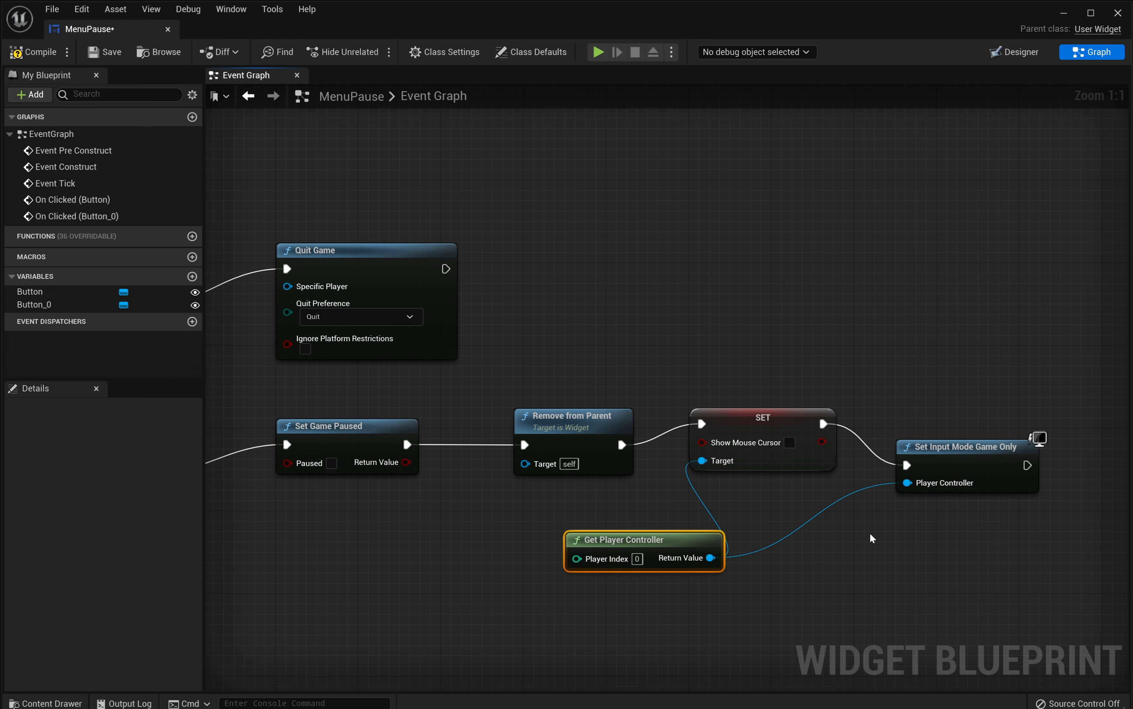
pyautogui.moveTo(870, 534); pyautogui.dragTo(878, 479, button='right')
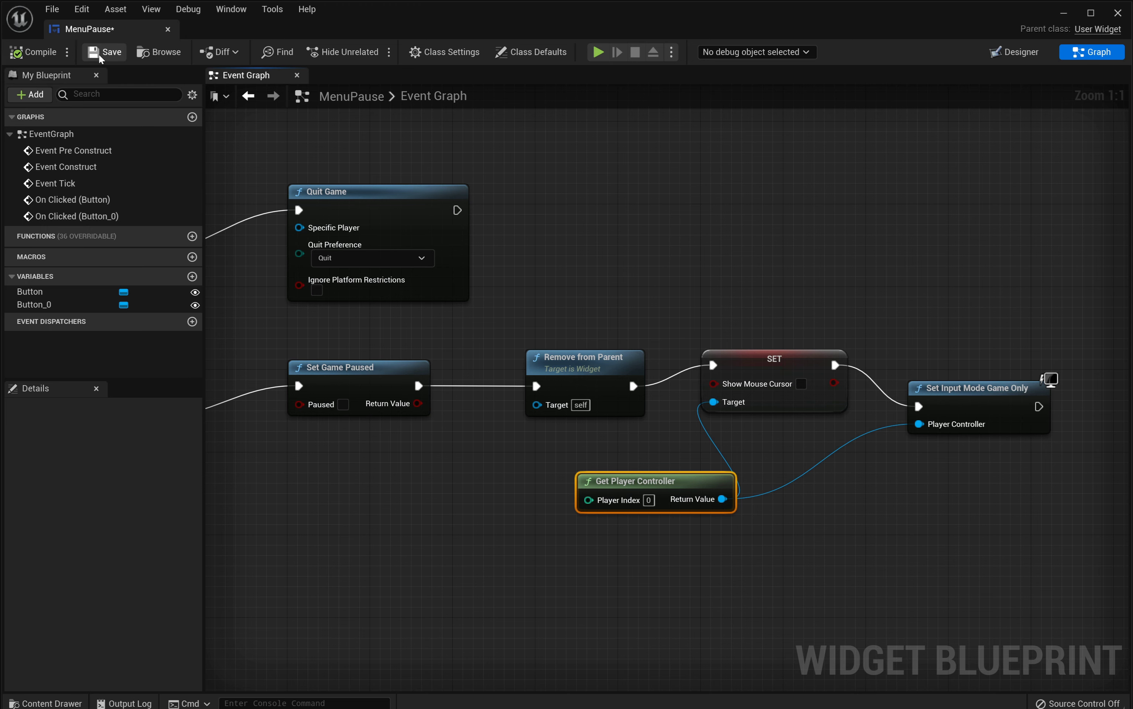
pyautogui.moveTo(594, 266); pyautogui.dragTo(743, 248, button='right')
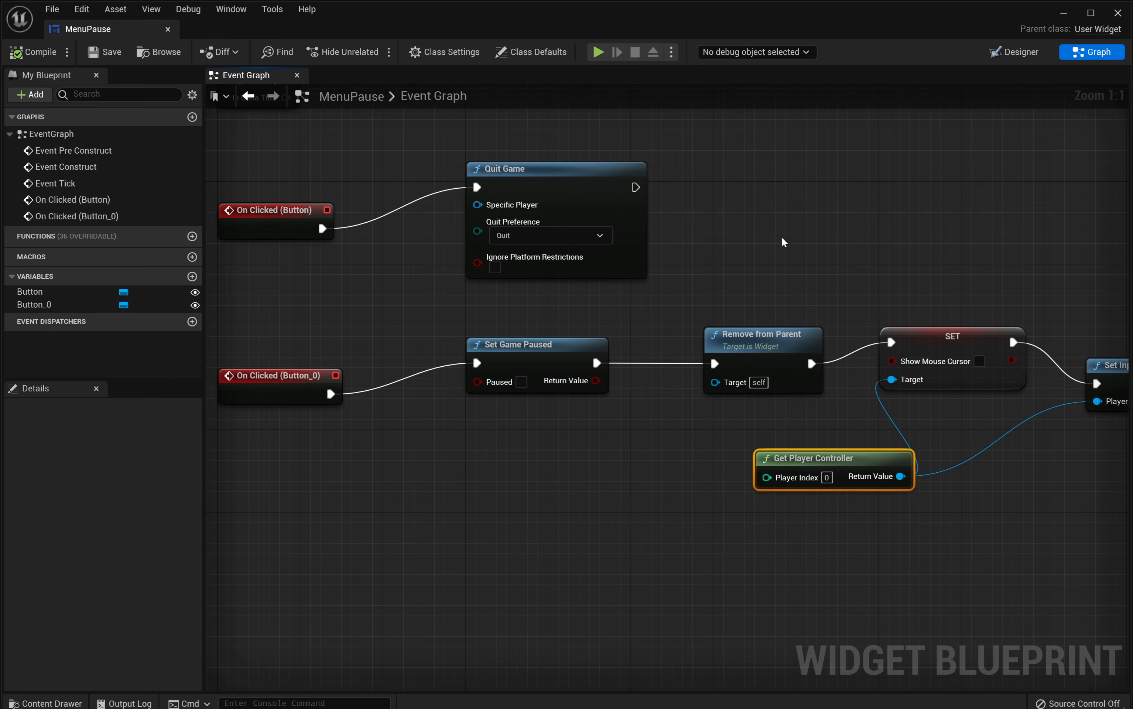
pyautogui.moveTo(783, 242)
pyautogui.mouseDown(button='right')
pyautogui.moveTo(726, 247)
pyautogui.moveTo(759, 253)
pyautogui.mouseUp(button='right')
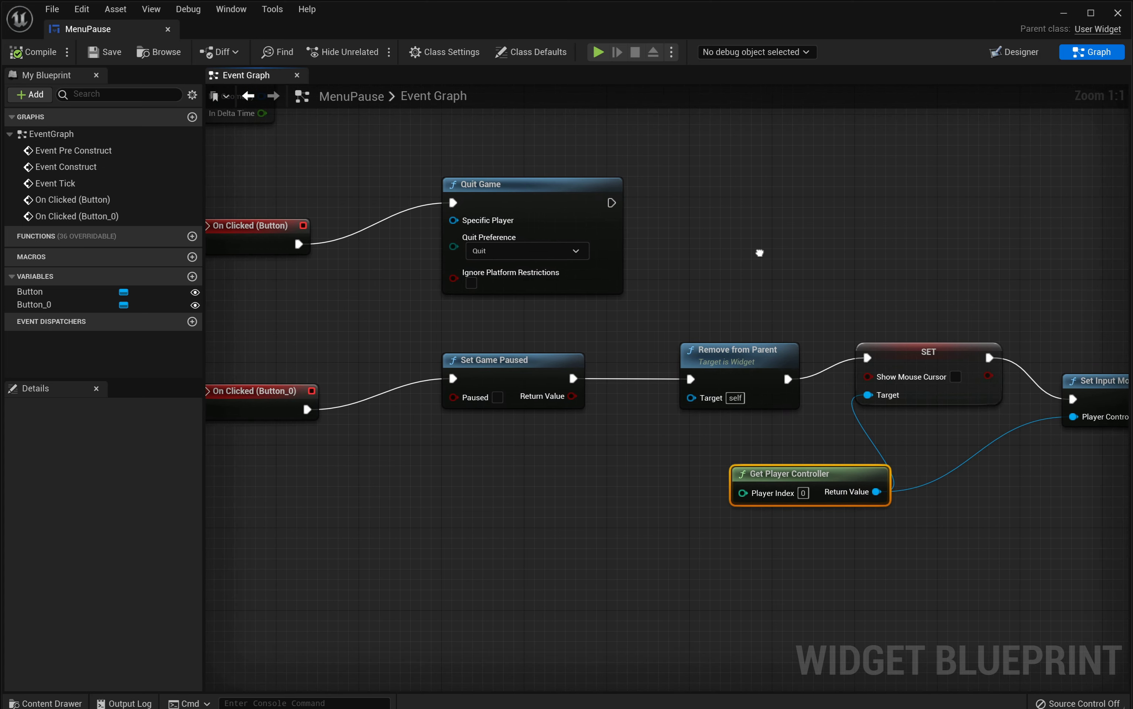
# Step: Close the MenuPause blueprint editor and open the Input section of Project Settings
pyautogui.click(1119, 14)
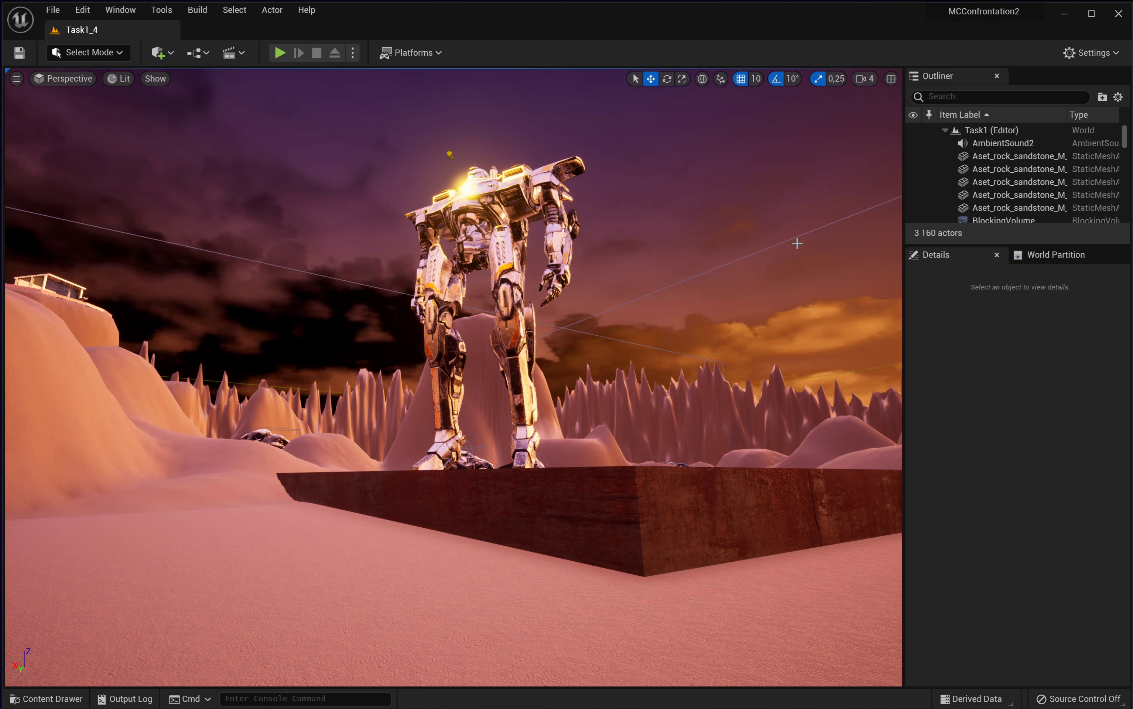
pyautogui.click(1115, 55)
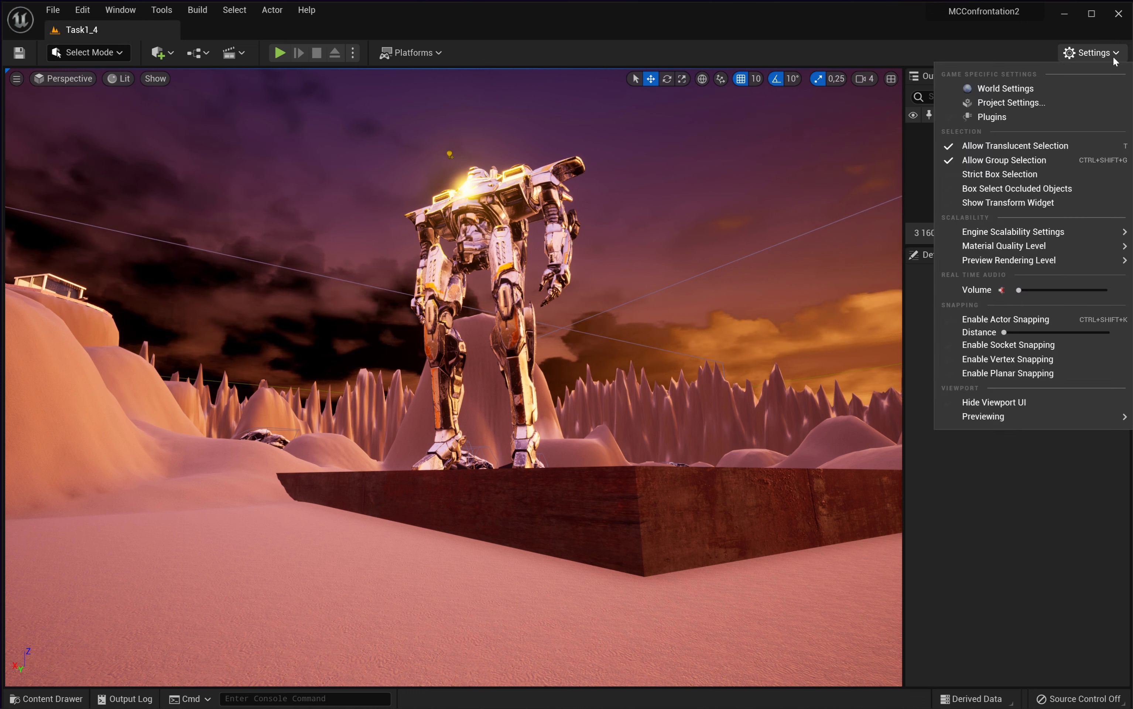
pyautogui.click(1036, 103)
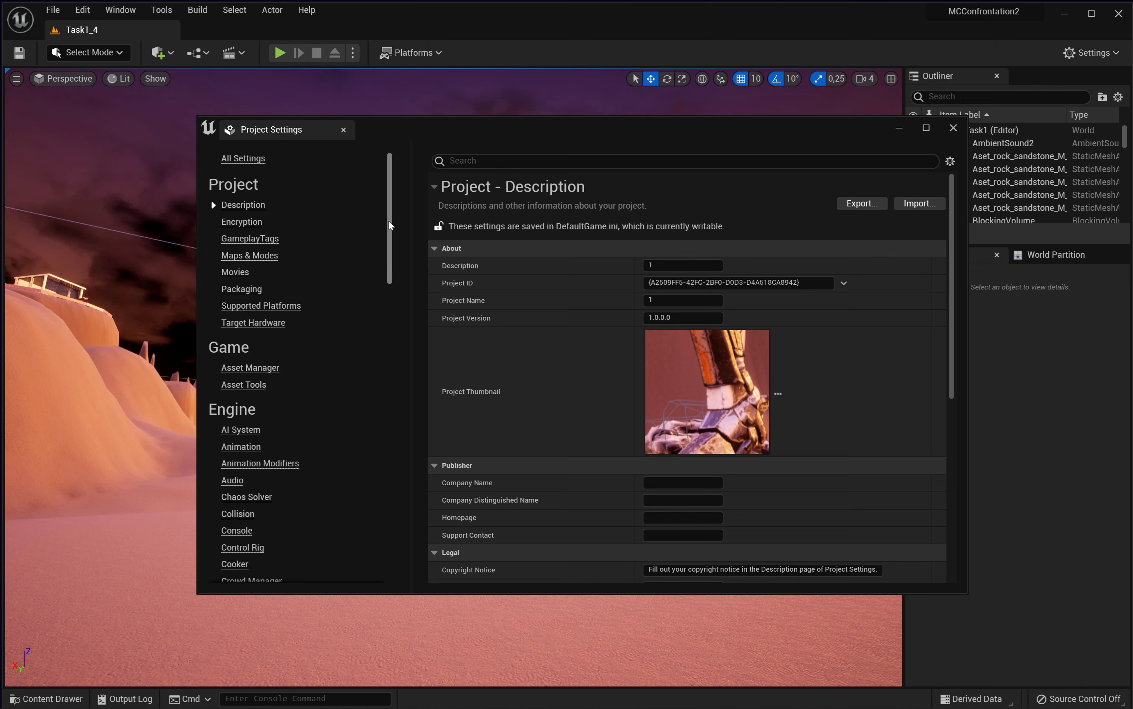
pyautogui.moveTo(389, 226); pyautogui.dragTo(392, 288)
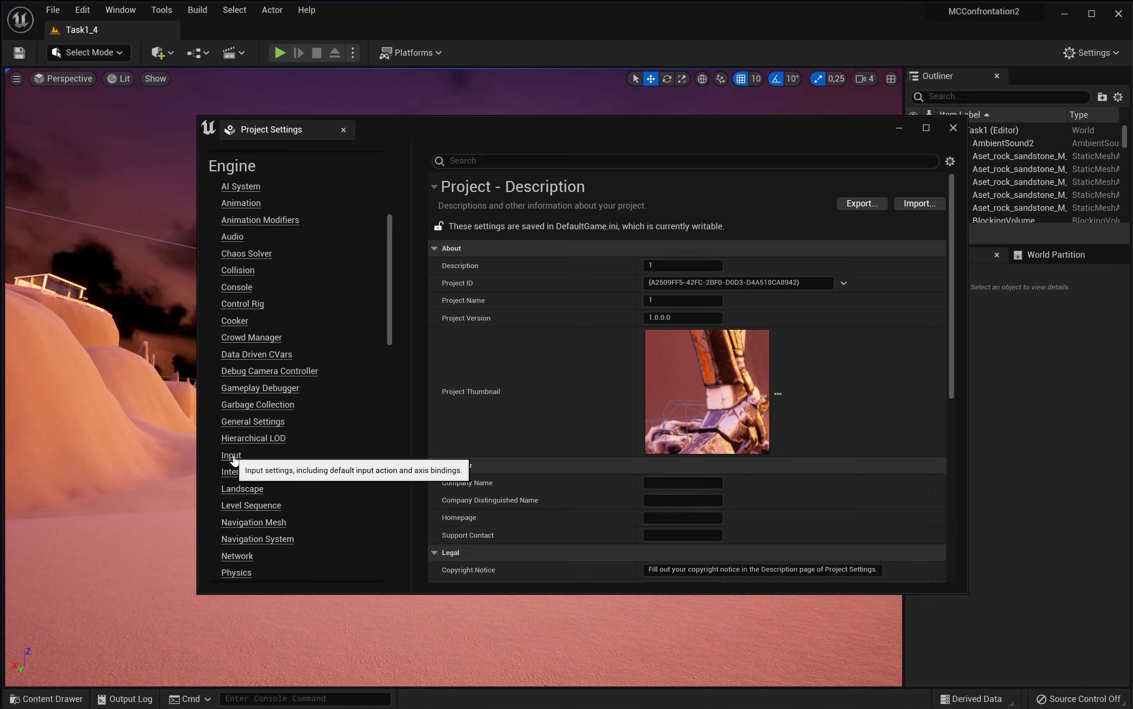
pyautogui.click(232, 455)
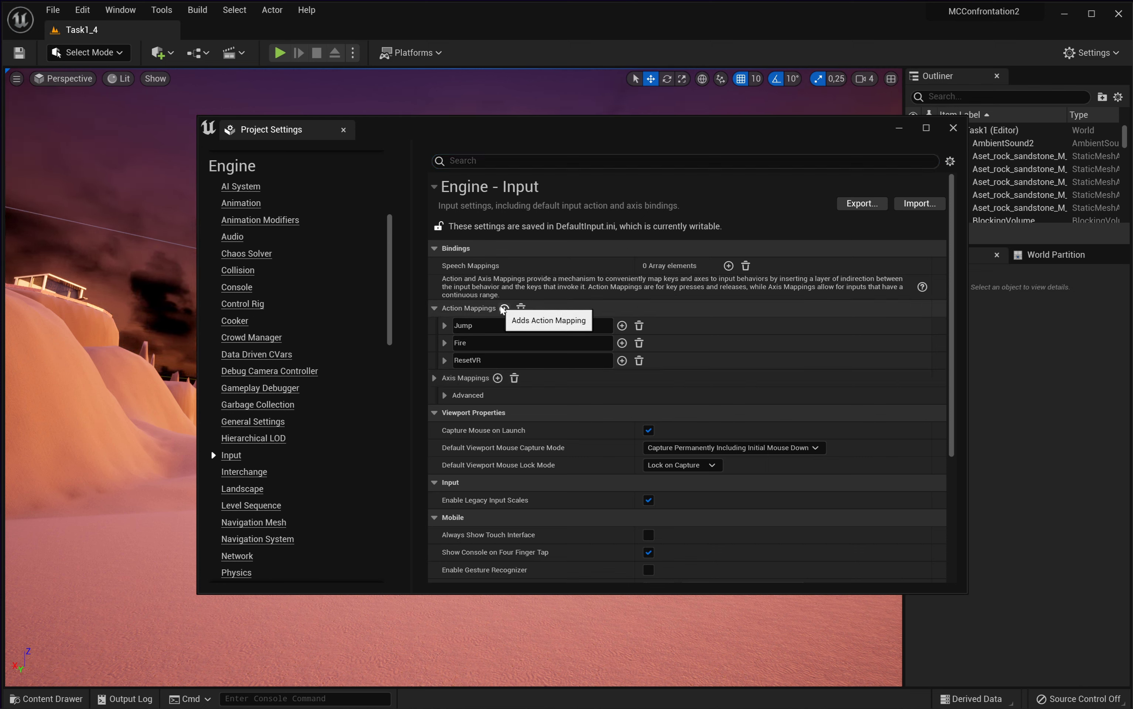
# Step: Add a new action mapping named MenuPause
pyautogui.click(504, 309)
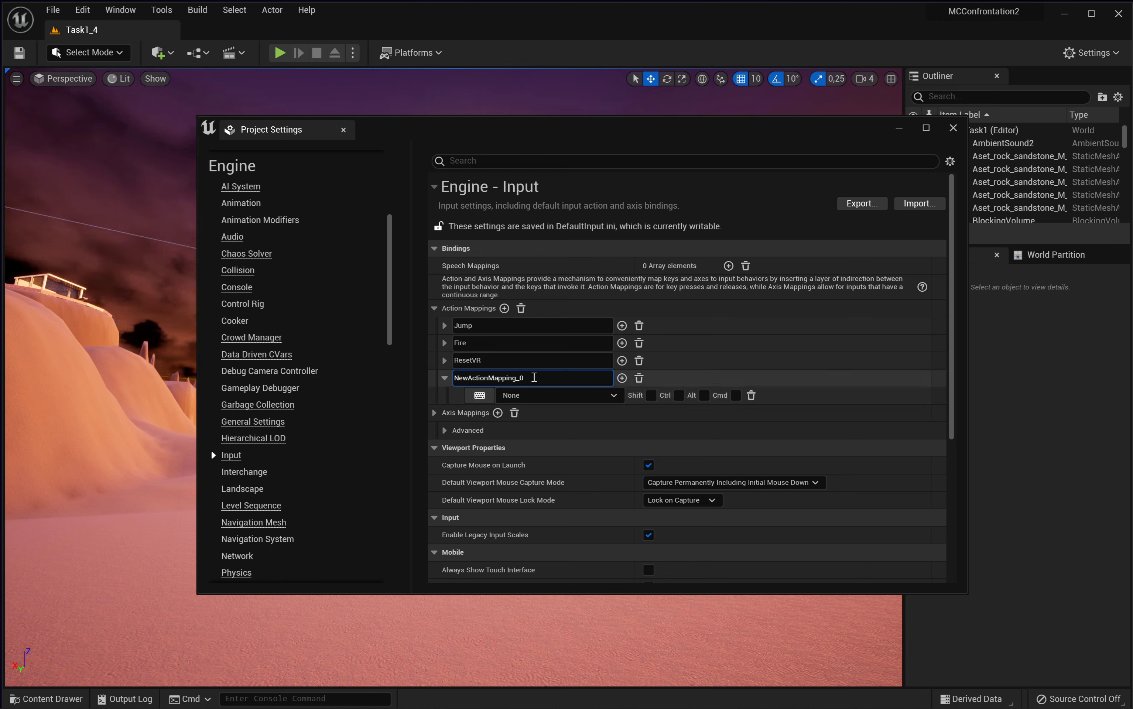
pyautogui.moveTo(535, 378)
pyautogui.mouseDown()
pyautogui.moveTo(469, 376)
pyautogui.moveTo(403, 393)
pyautogui.mouseUp()
pyautogui.write('MenuPause')
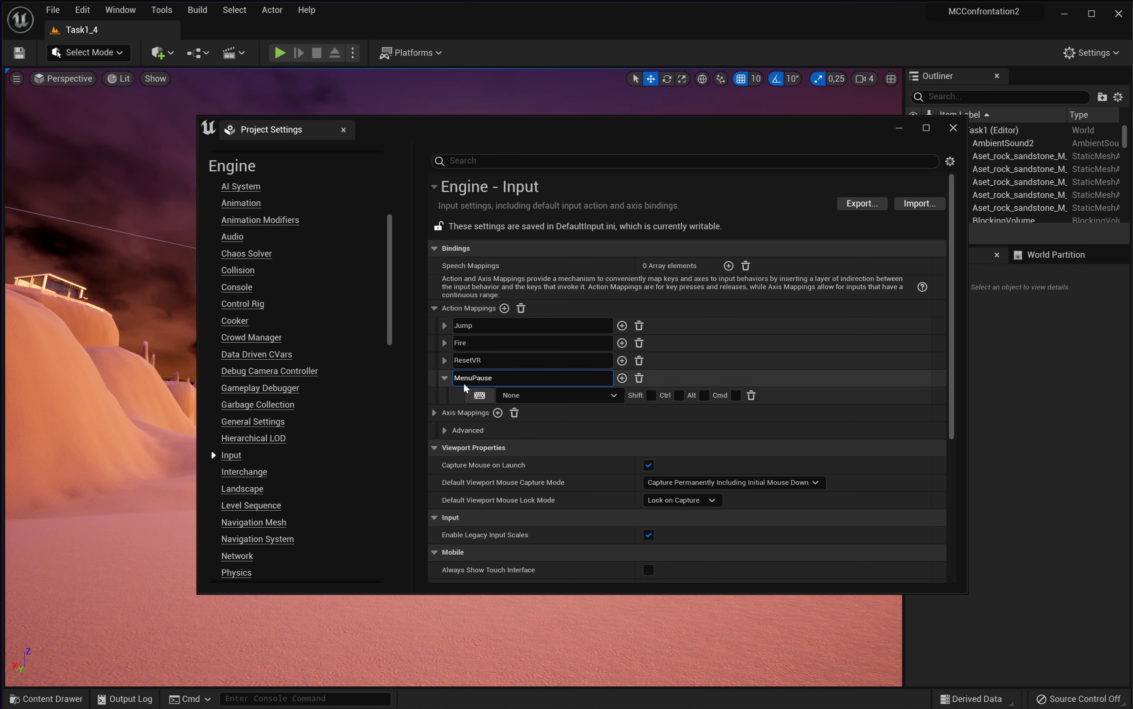
pyautogui.click(479, 395)
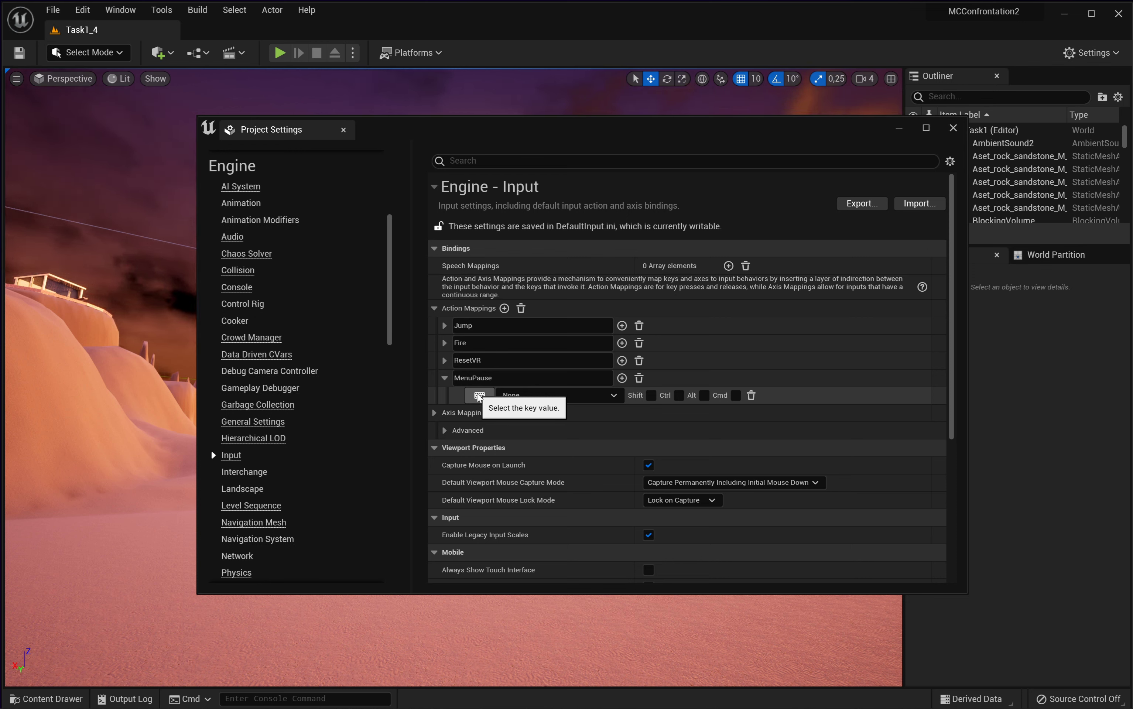
pyautogui.click(479, 397)
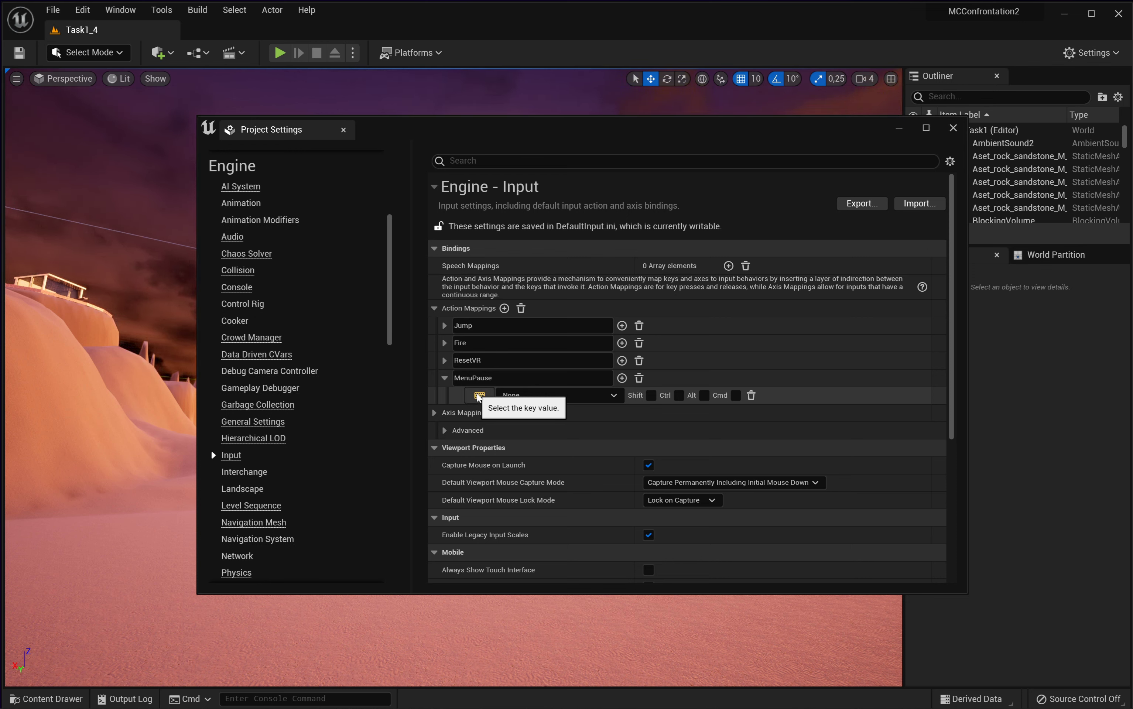
# Step: Bind MenuPause to the P key from the Keyboard list, then close Project Settings
pyautogui.click(536, 399)
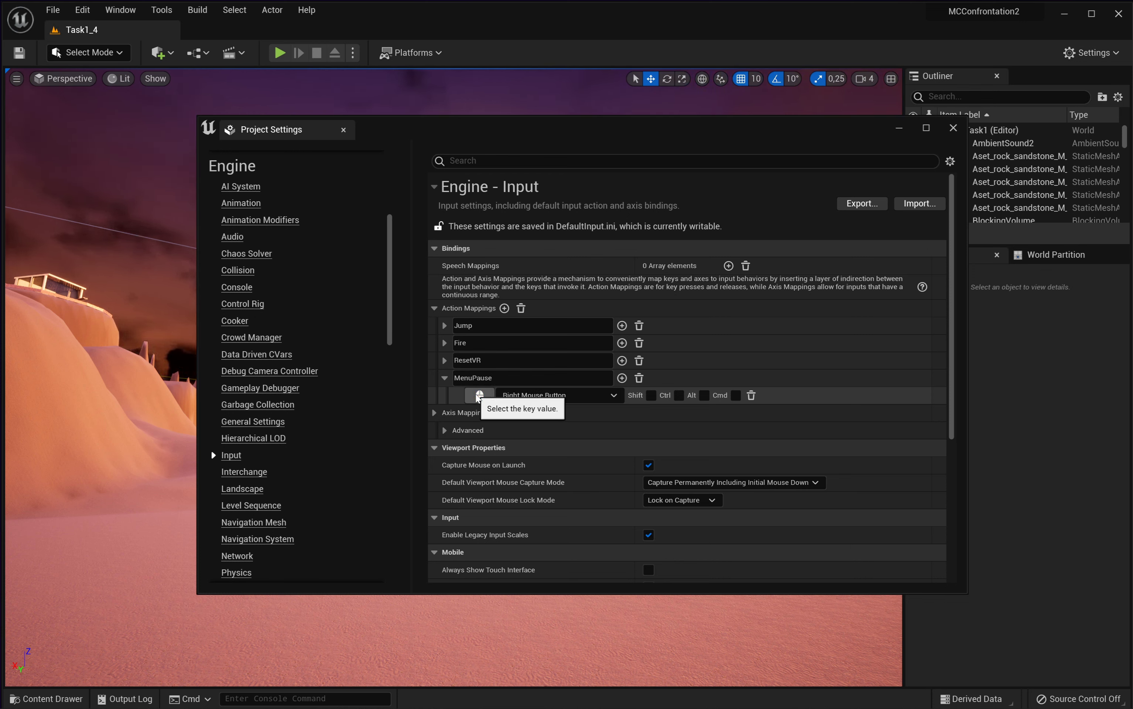
pyautogui.rightClick(474, 398)
pyautogui.click(472, 398)
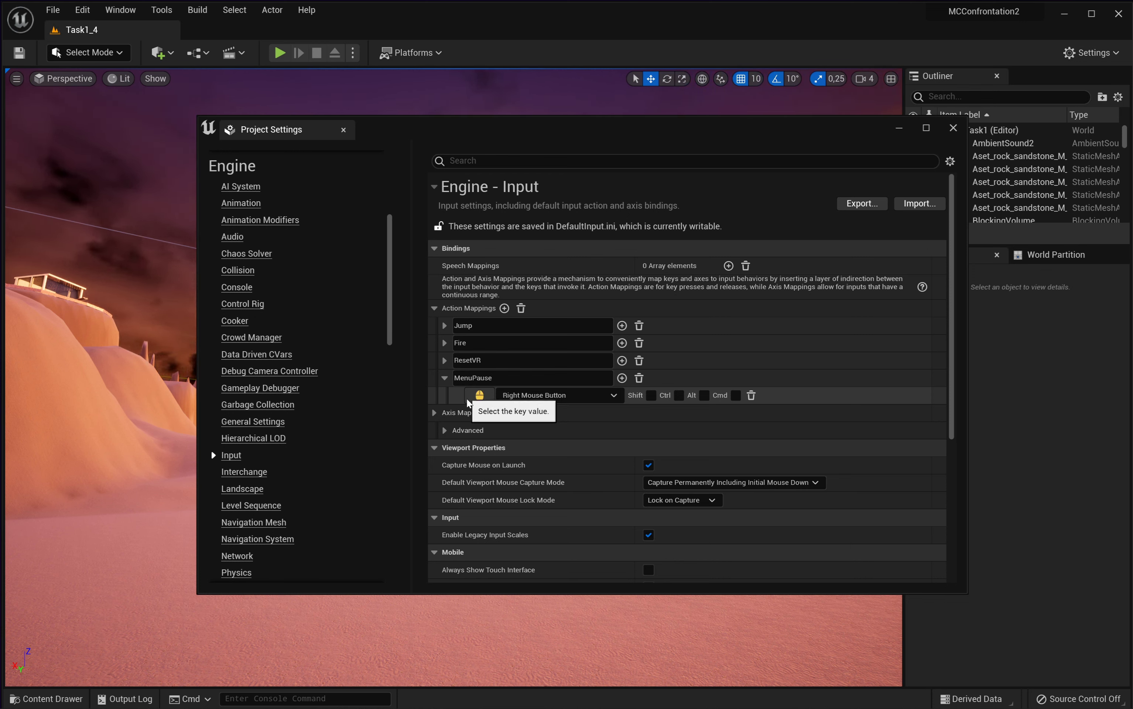
pyautogui.click(615, 398)
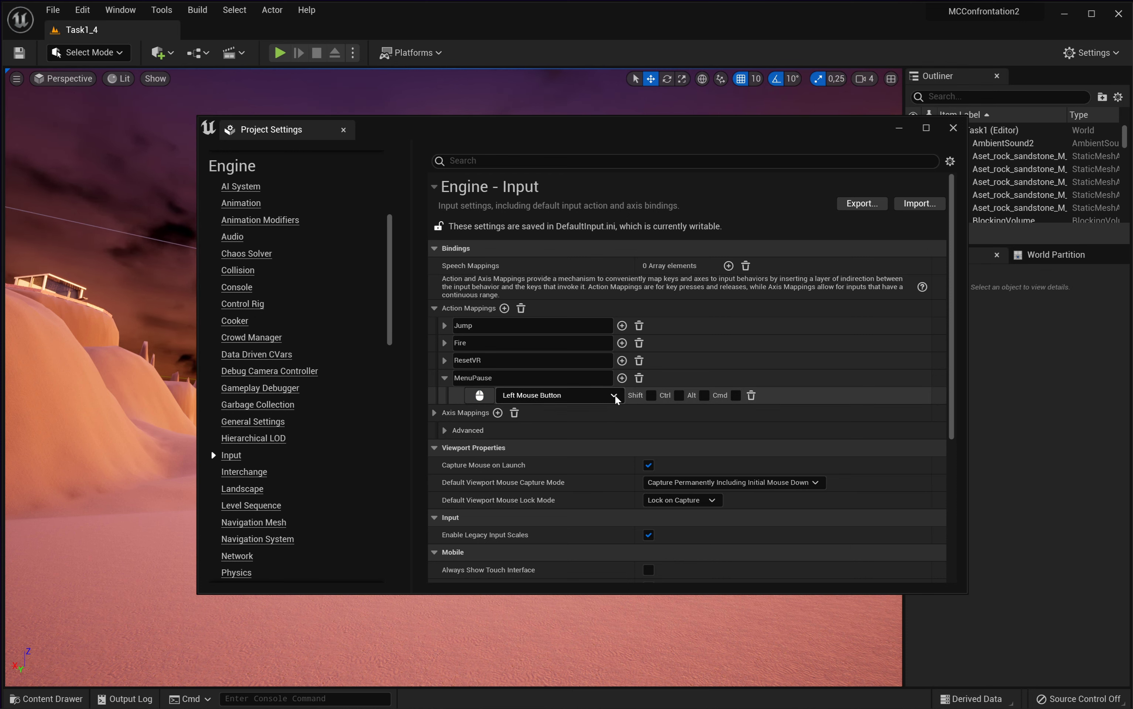
pyautogui.click(614, 396)
pyautogui.click(501, 434)
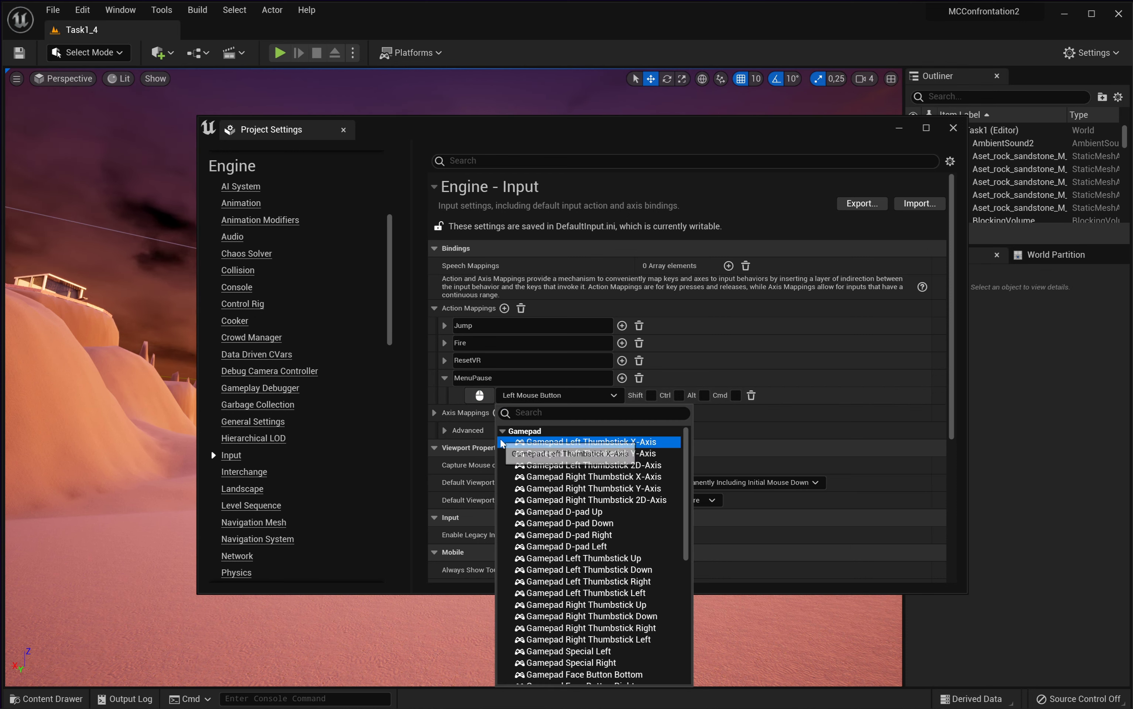
pyautogui.click(500, 434)
pyautogui.click(504, 442)
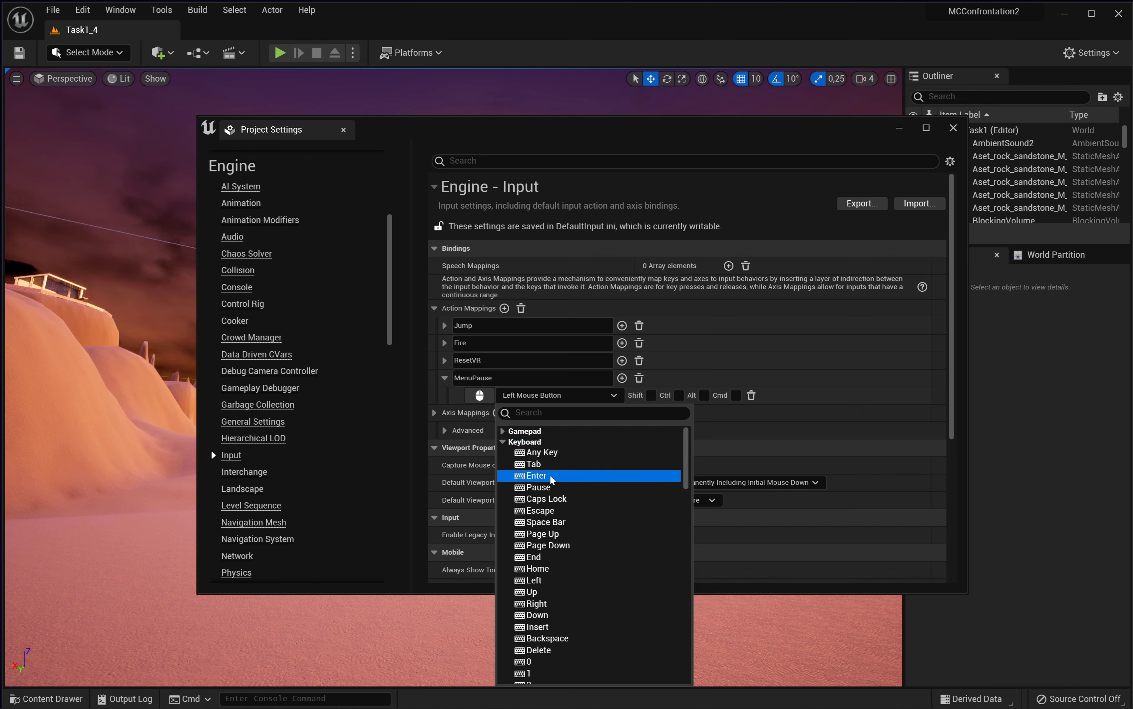
pyautogui.scroll(-5, 553, 481)
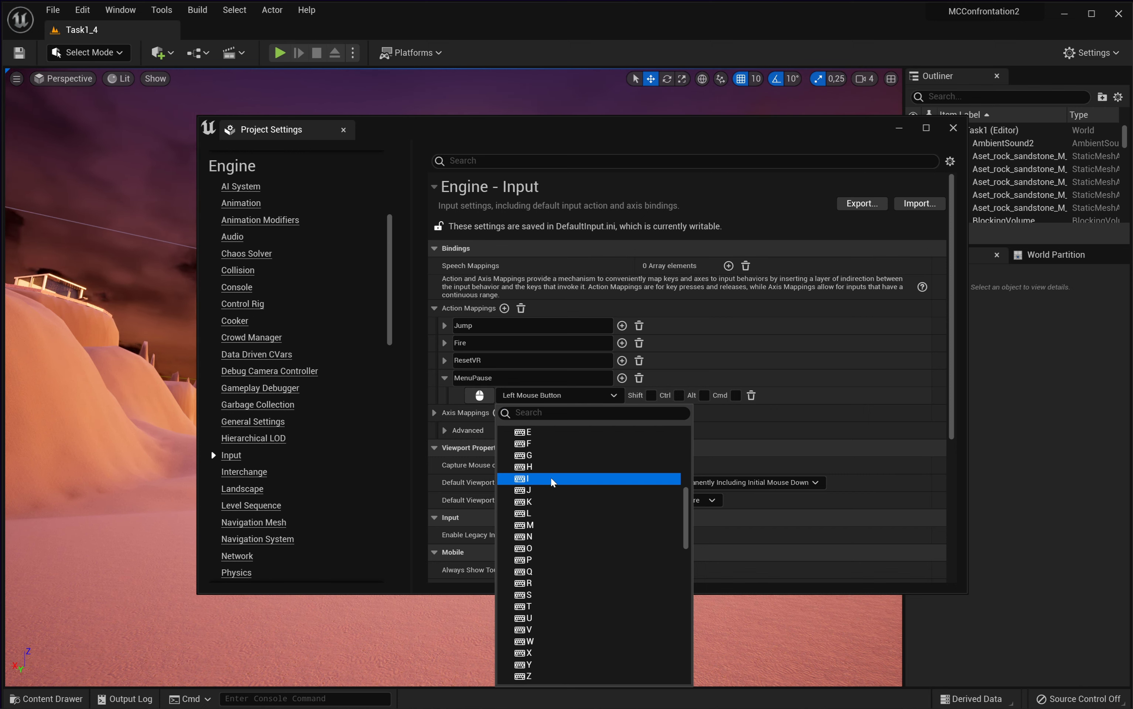
pyautogui.scroll(-3, 539, 557)
pyautogui.click(537, 560)
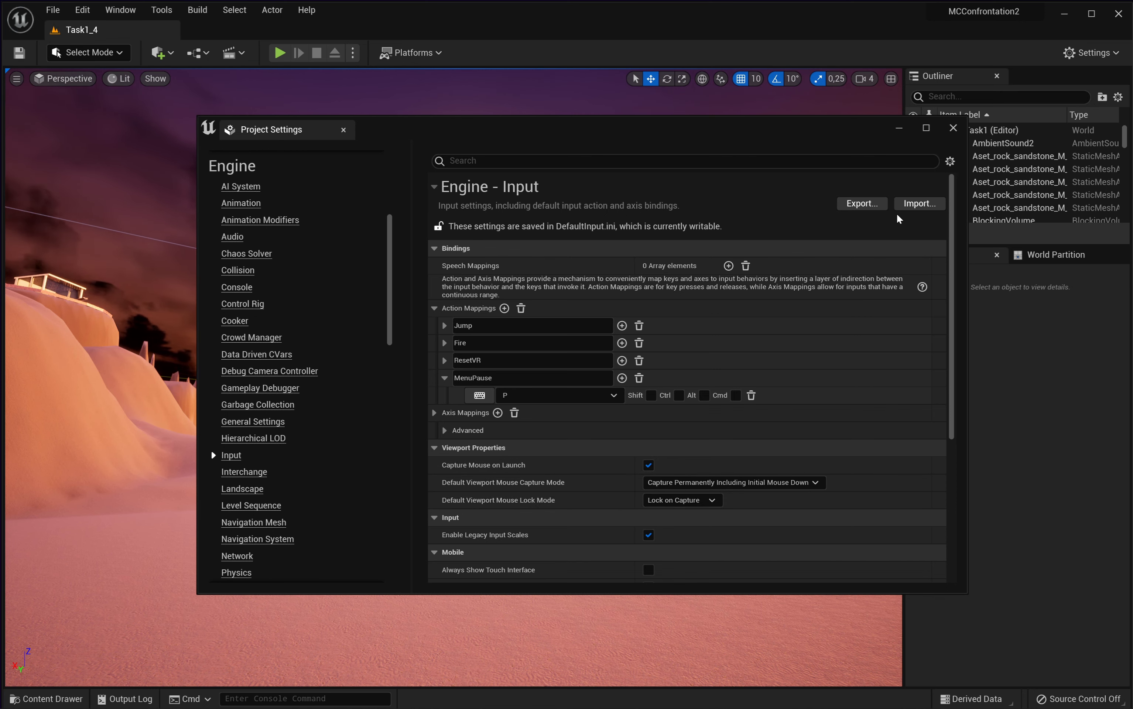
pyautogui.click(953, 128)
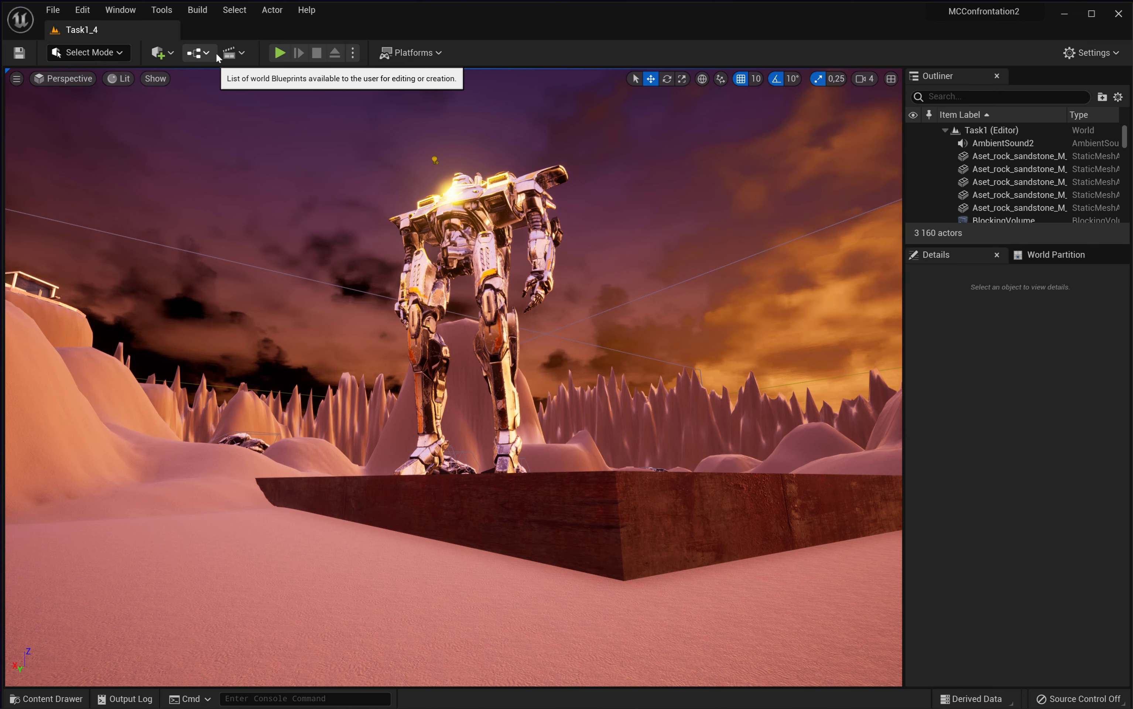
# Step: Open the Level Blueprint from the Blueprints menu
pyautogui.click(240, 55)
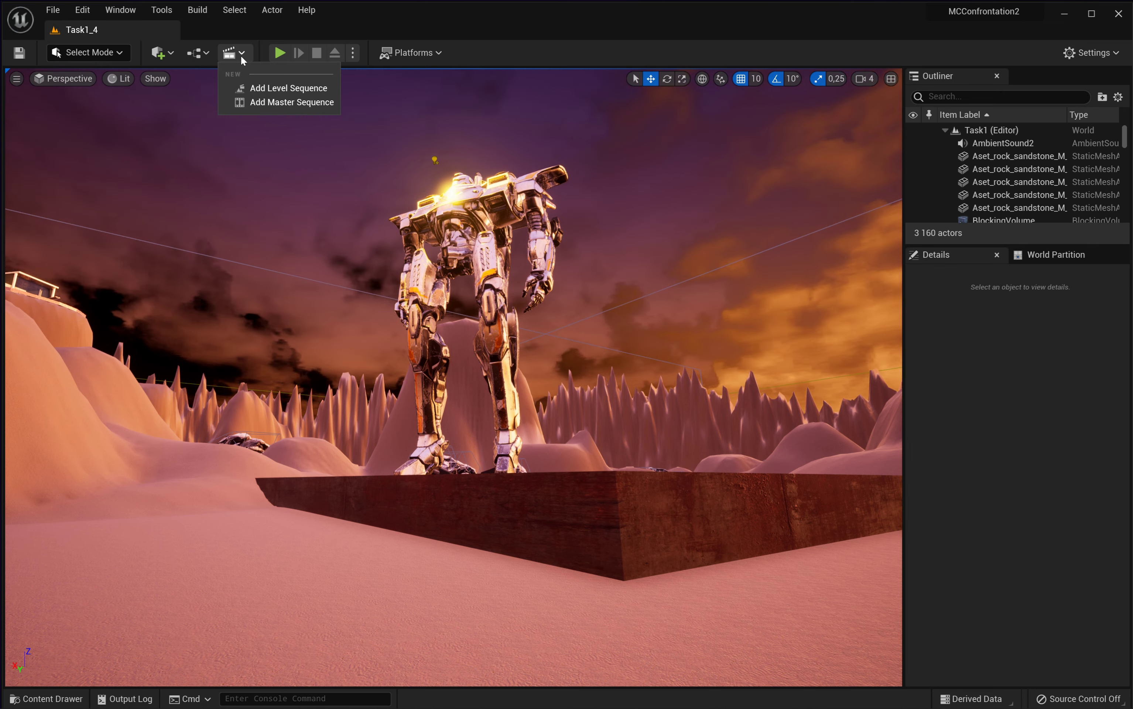
pyautogui.click(209, 56)
pyautogui.moveTo(230, 116)
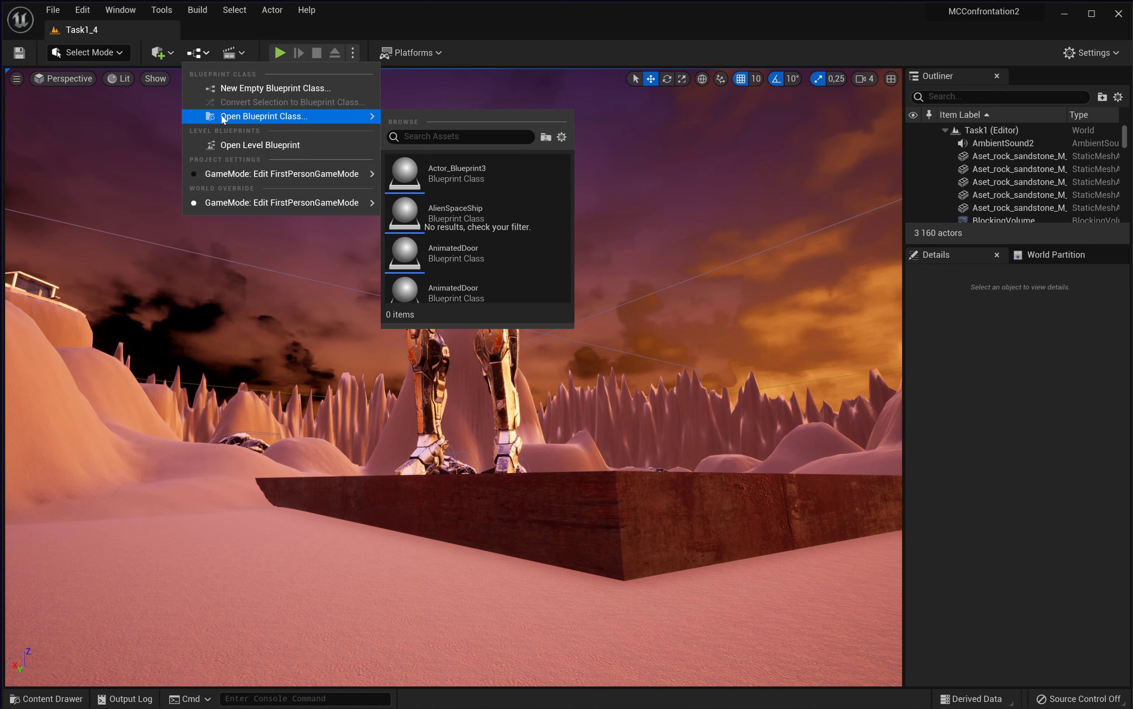
pyautogui.click(231, 146)
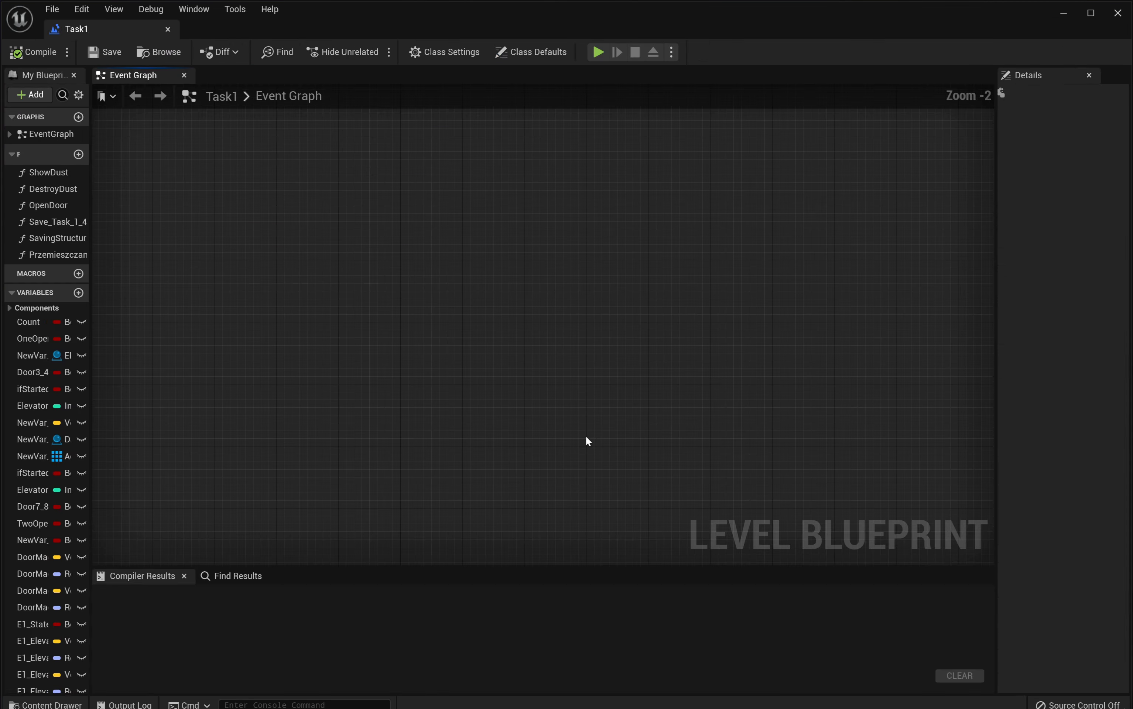
# Step: Add an InputAction MenuPause event node to the Task1 Event Graph and position it
pyautogui.rightClick(449, 295)
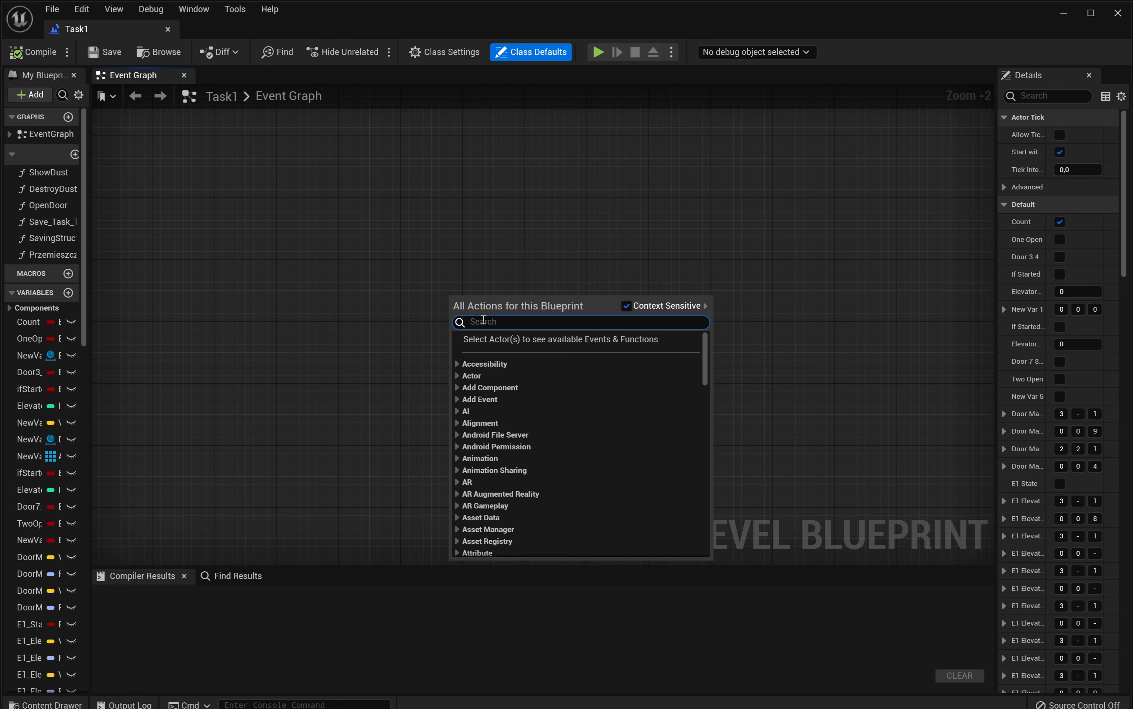
pyautogui.write('input ac')
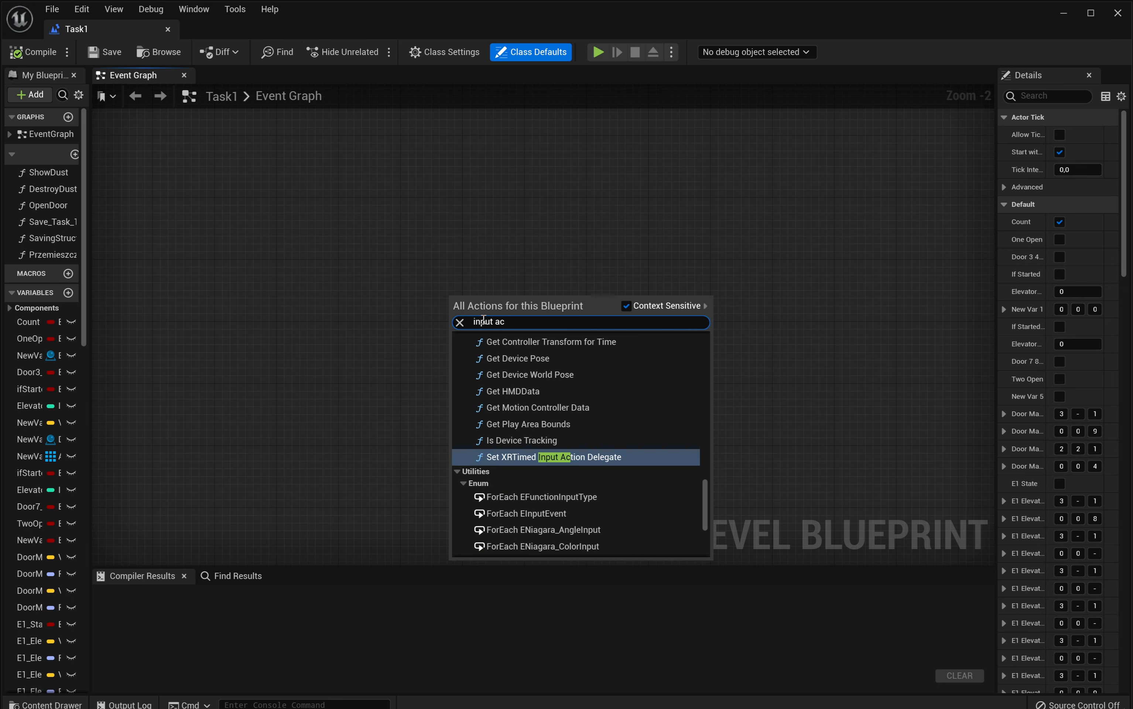
pyautogui.write('tion')
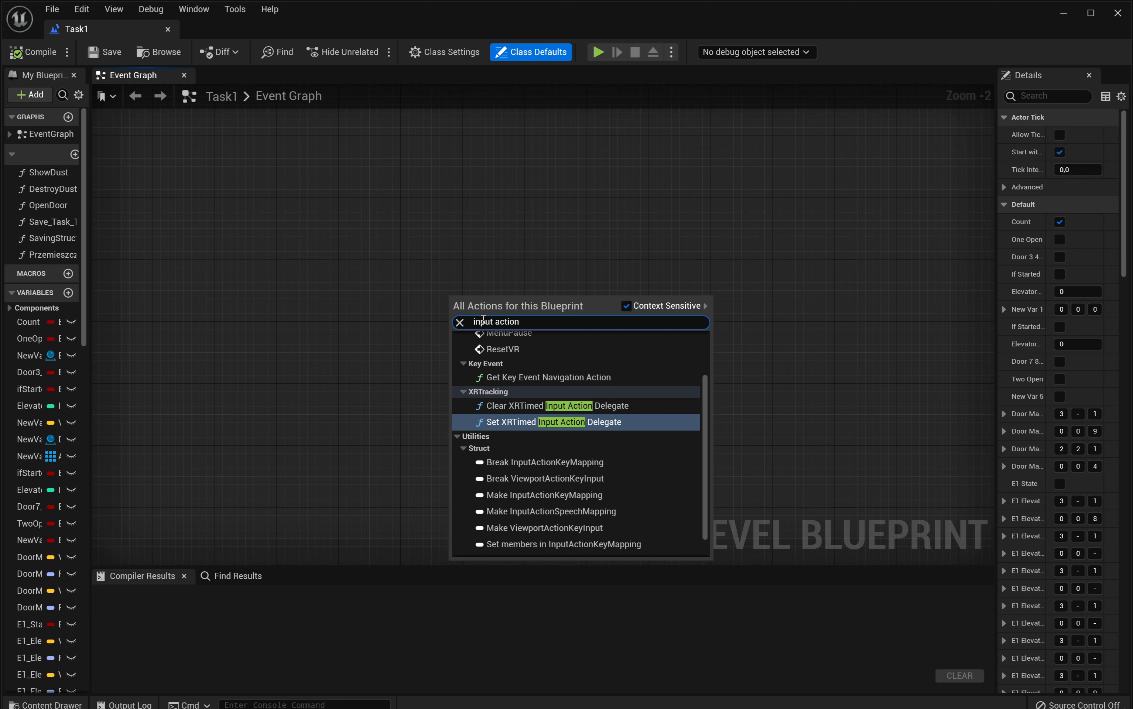
pyautogui.press('BackSpace')
pyautogui.press('BackSpace')
pyautogui.press('BackSpace')
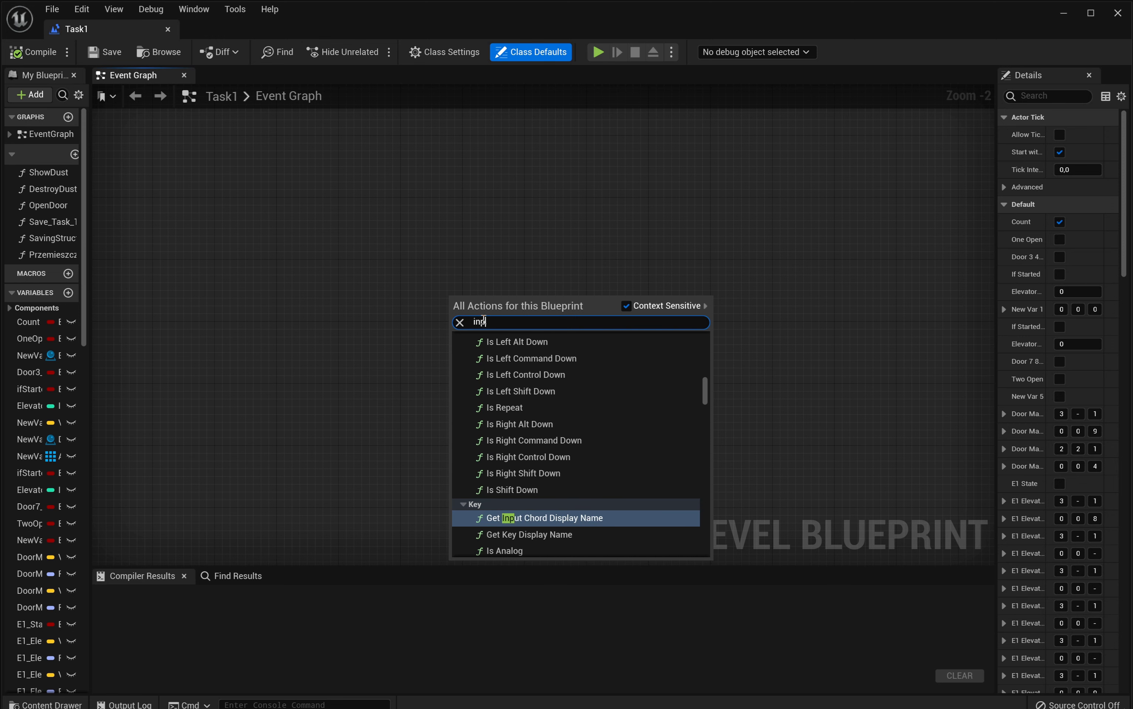
pyautogui.press('BackSpace')
pyautogui.press('BackSpace')
pyautogui.press('BackSpace')
pyautogui.write('menu')
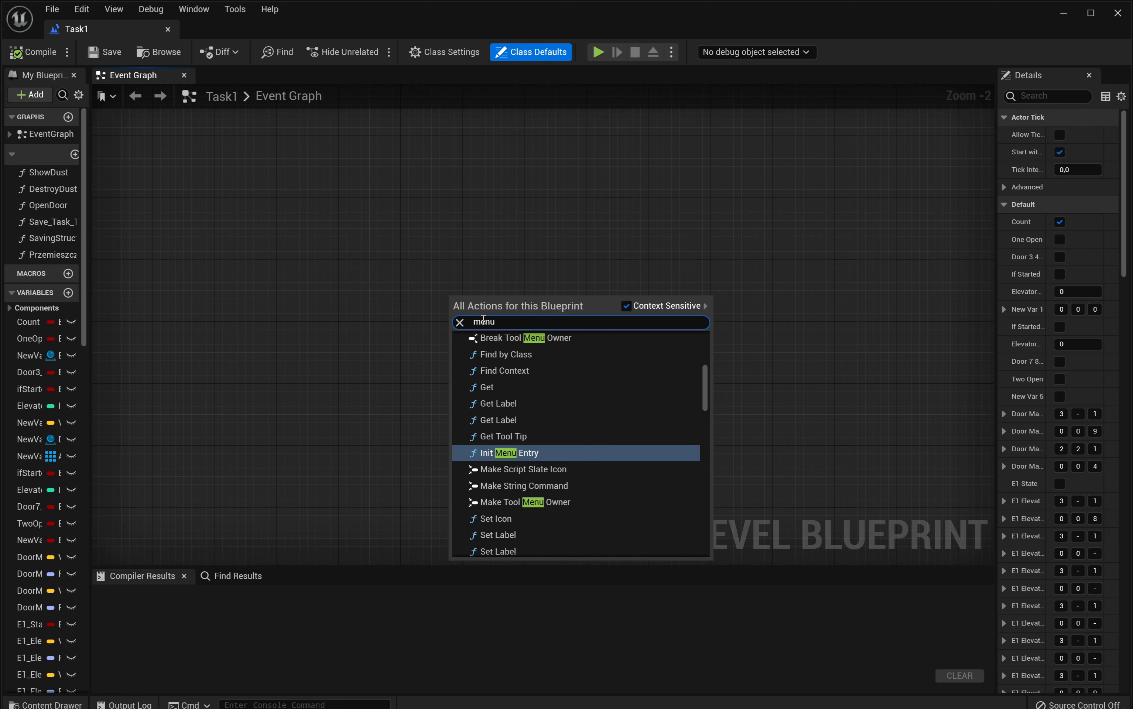
pyautogui.write('Pau')
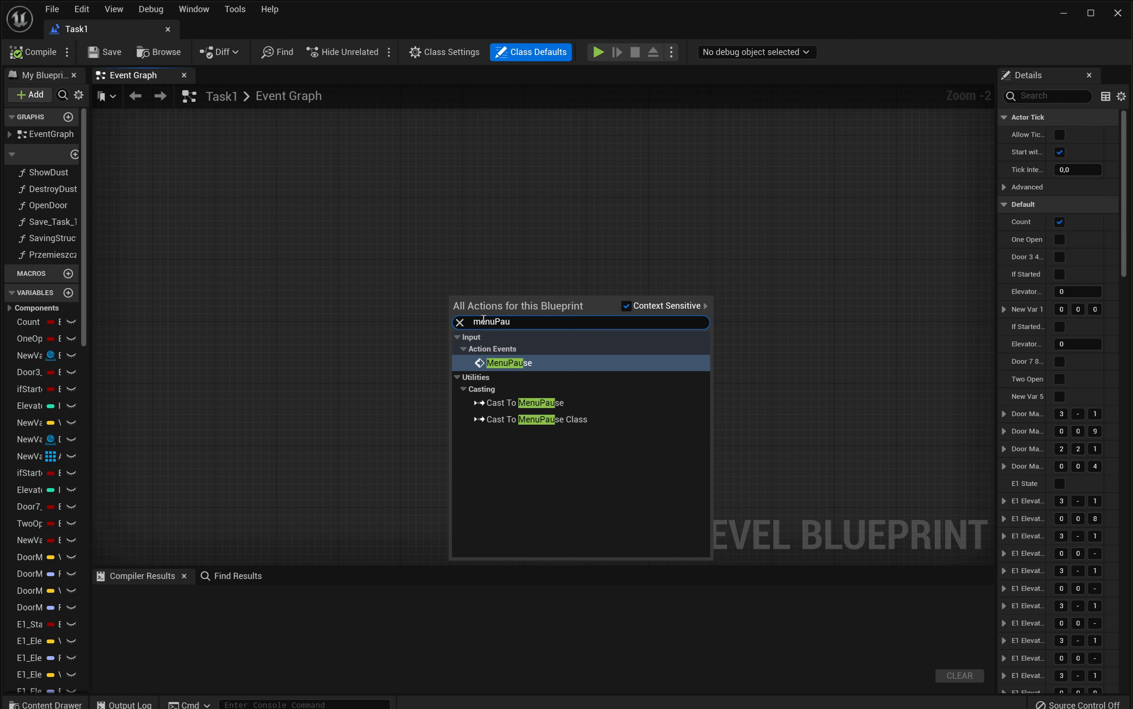
pyautogui.click(512, 364)
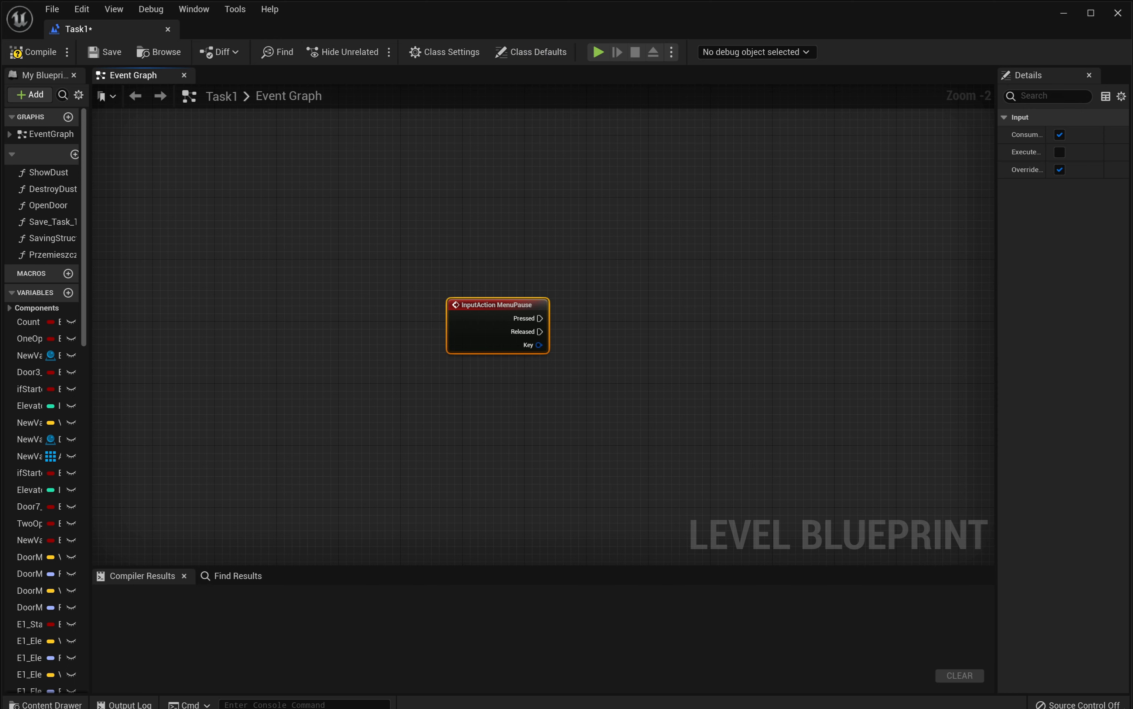
pyautogui.moveTo(606, 339); pyautogui.dragTo(572, 349, button='right')
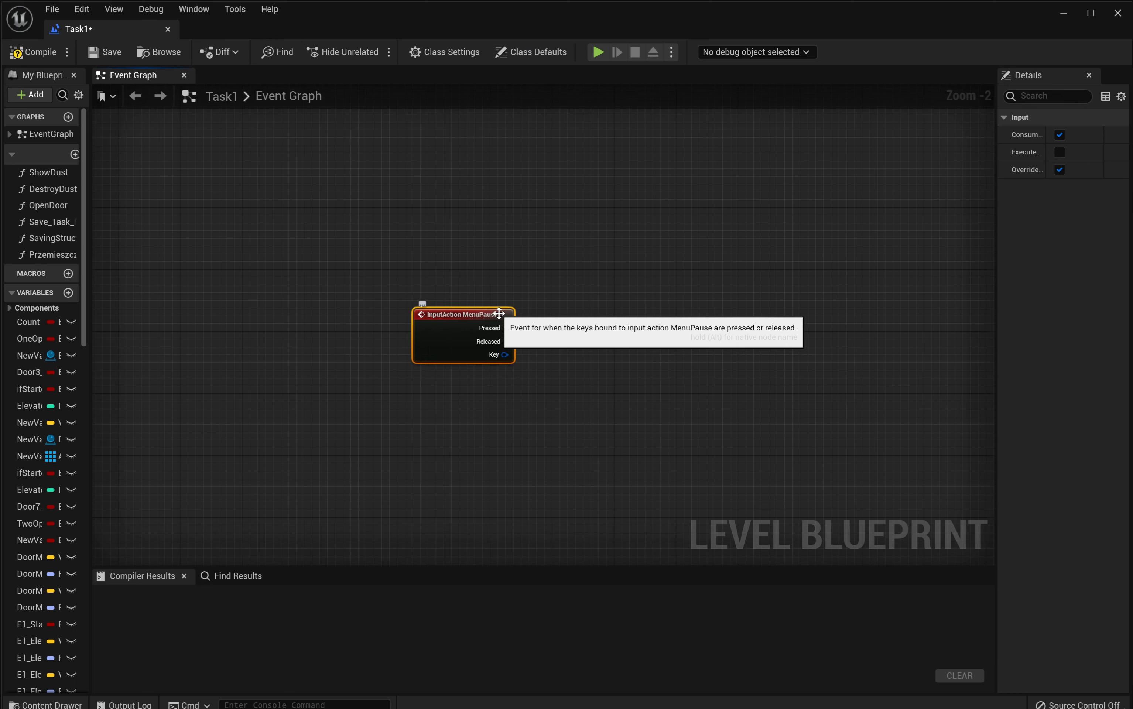
pyautogui.moveTo(506, 317); pyautogui.dragTo(483, 302)
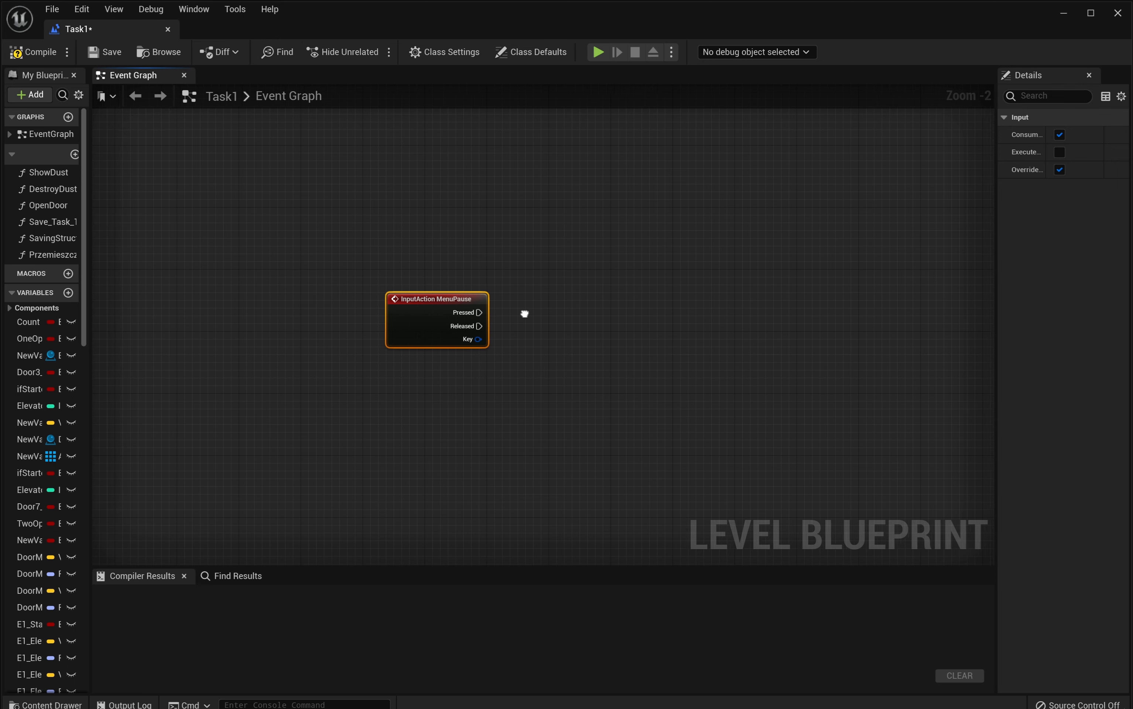
pyautogui.moveTo(525, 314); pyautogui.dragTo(505, 317, button='right')
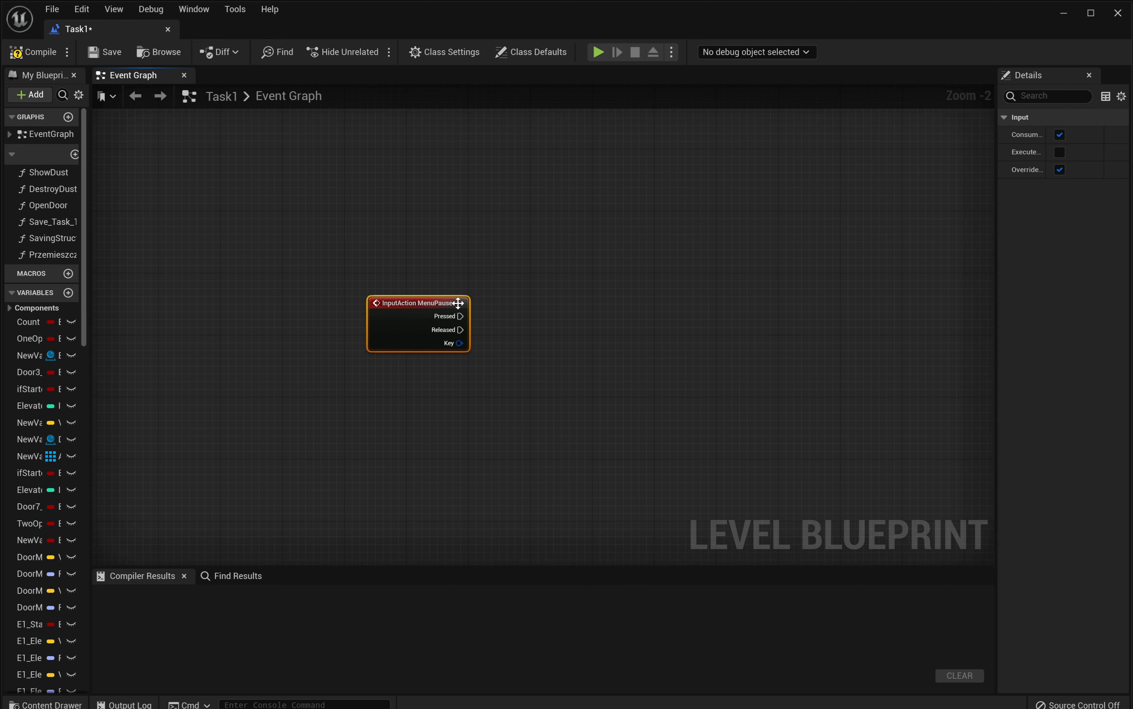
pyautogui.moveTo(458, 303); pyautogui.dragTo(450, 295)
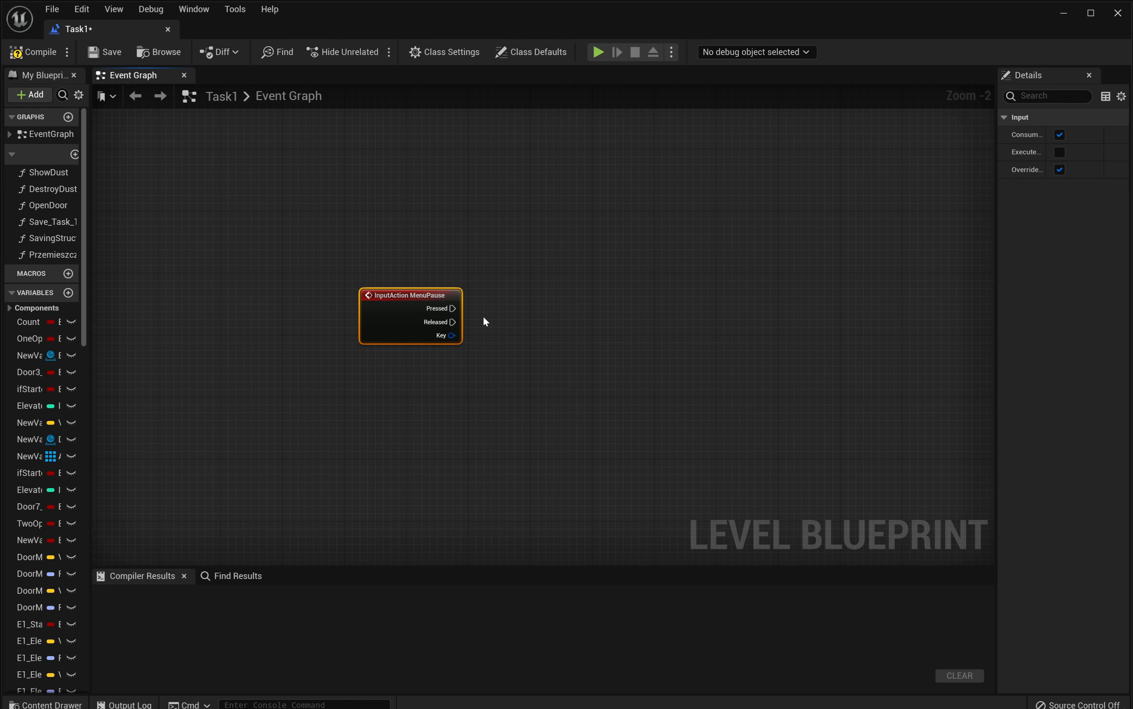
pyautogui.moveTo(451, 308); pyautogui.dragTo(538, 291)
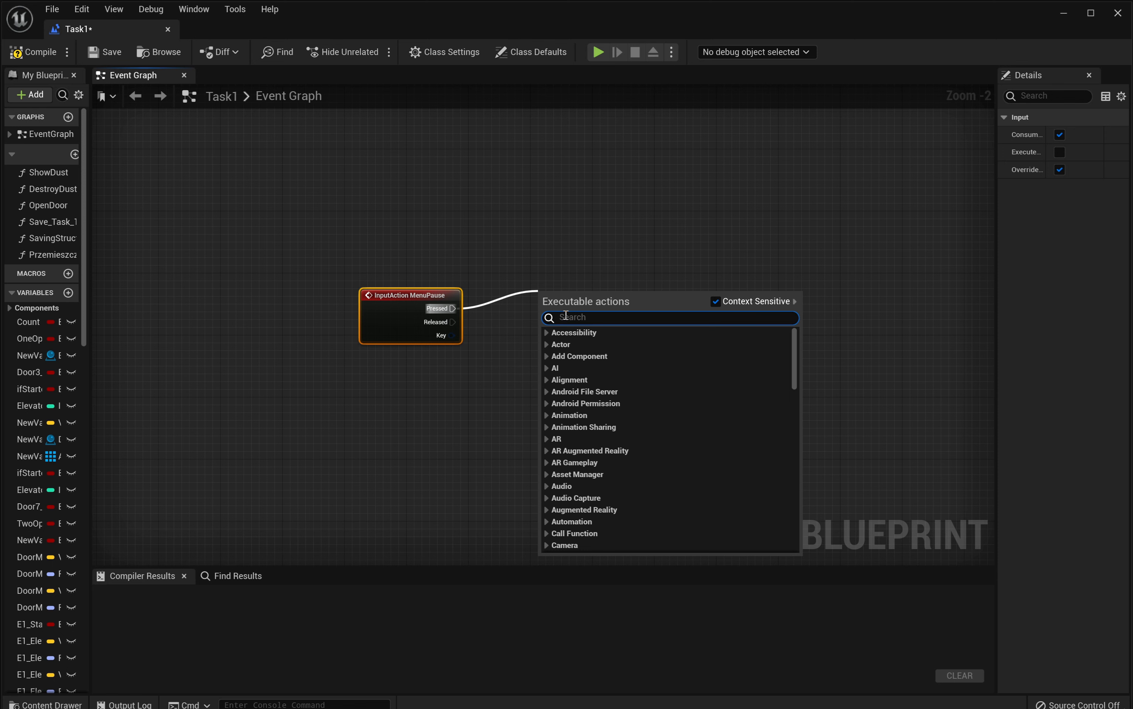
# Step: Wire a Create Widget node to MenuPause's Pressed pin, with its class set to Menu Pause
pyautogui.write('cret')
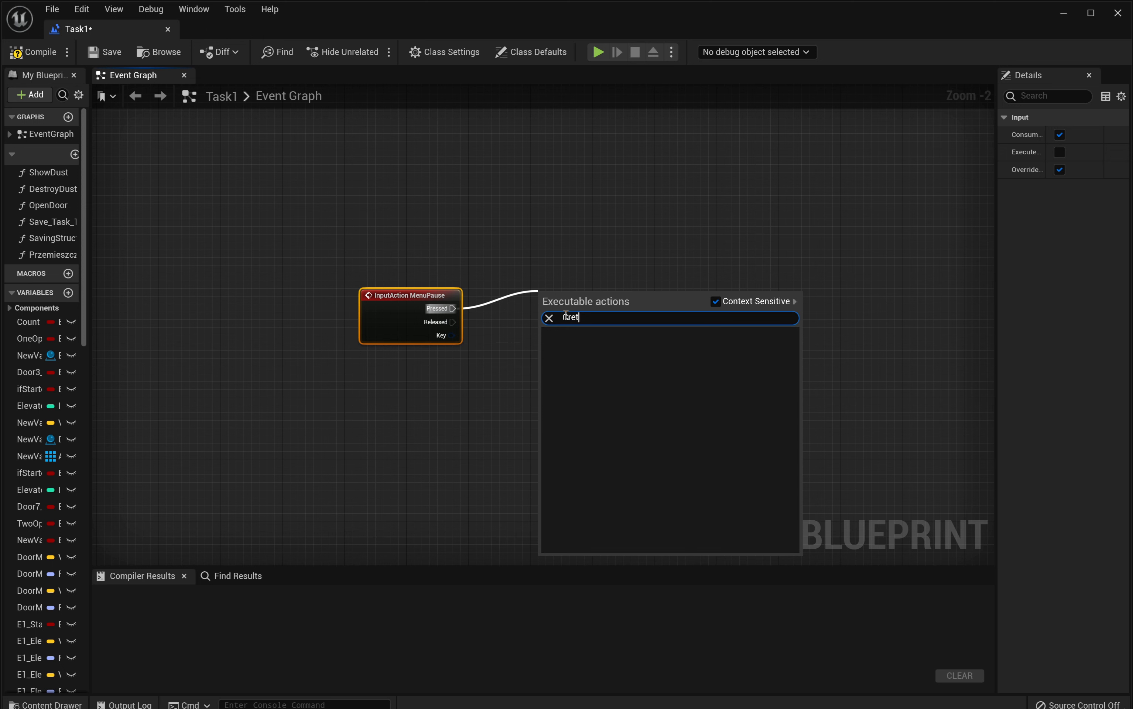
pyautogui.press('BackSpace')
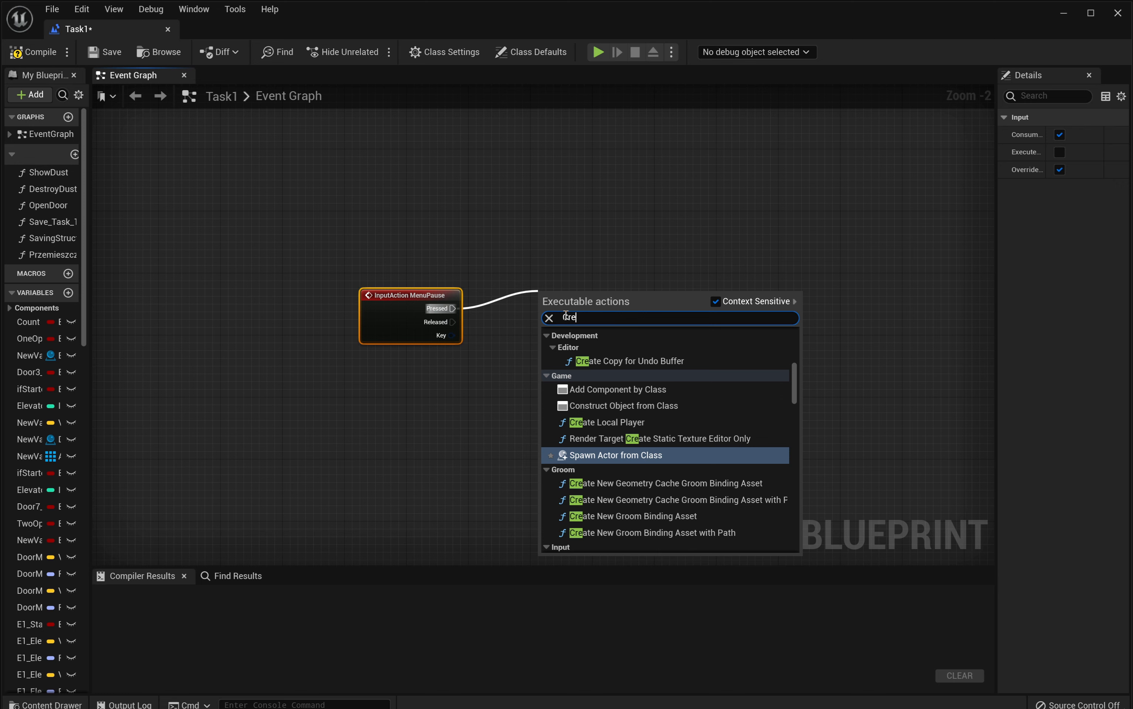
pyautogui.write('ate widget')
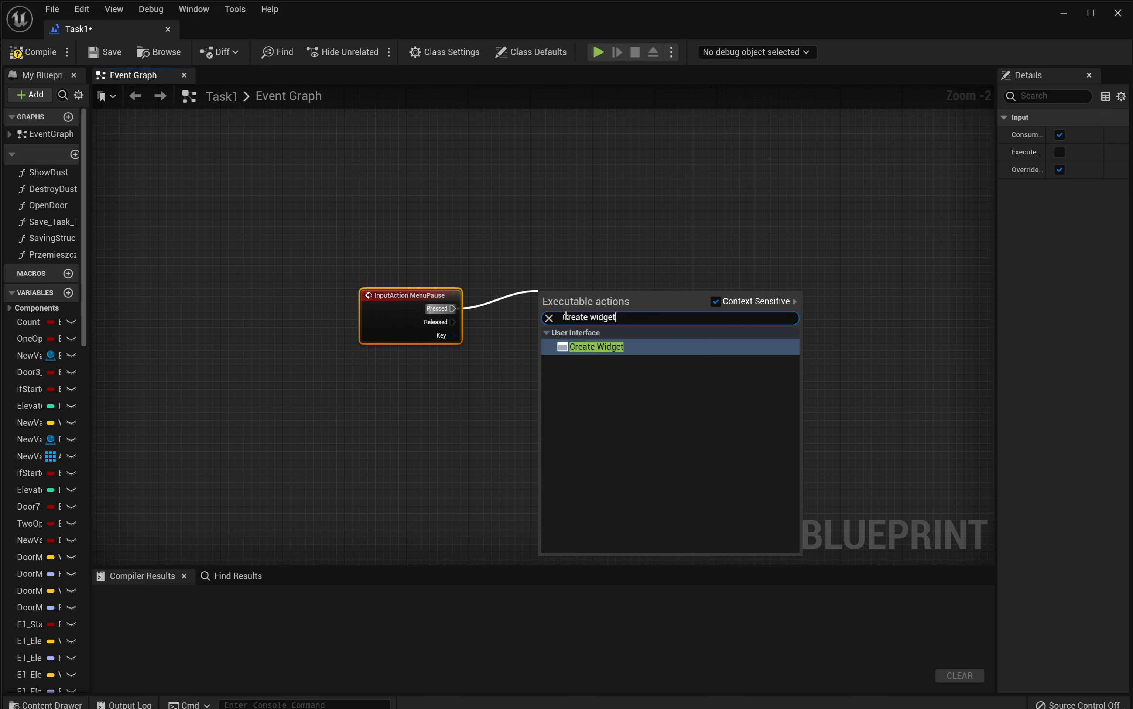
pyautogui.click(623, 350)
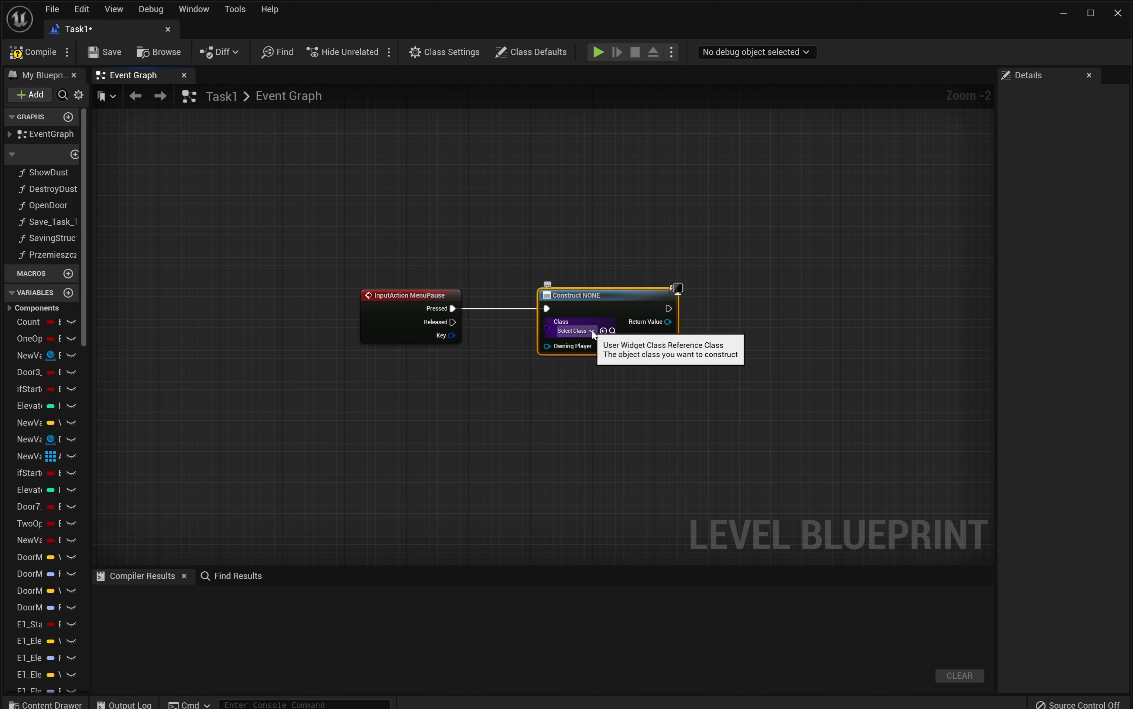
pyautogui.click(587, 332)
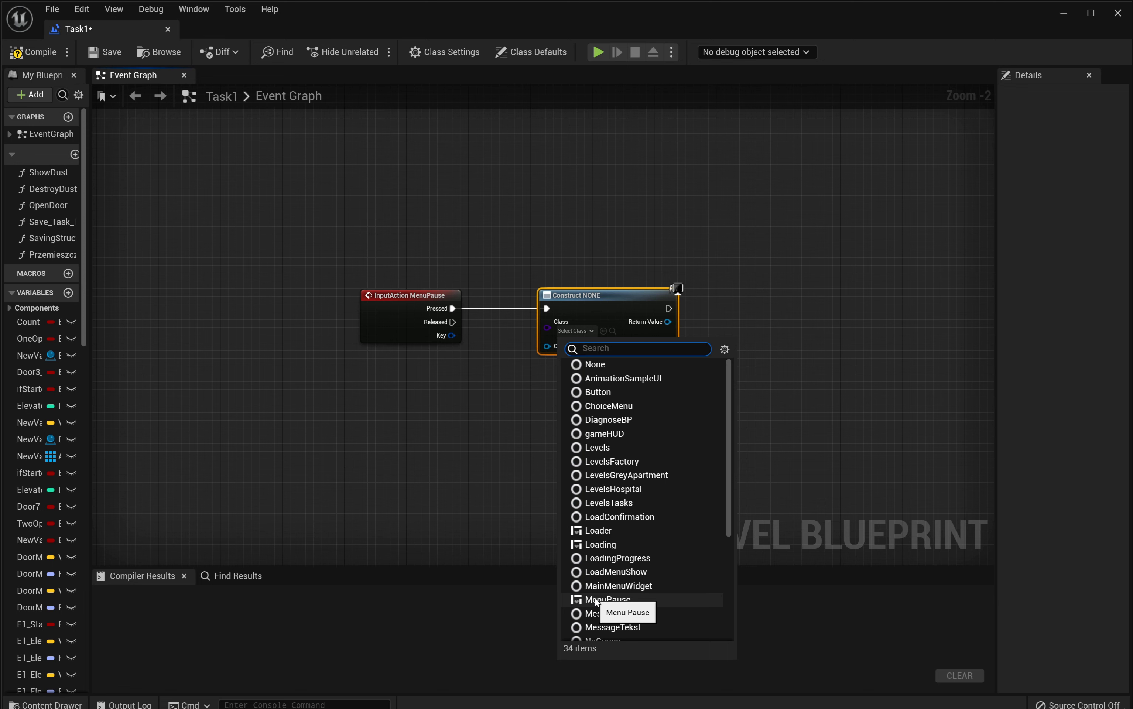
pyautogui.press('Escape')
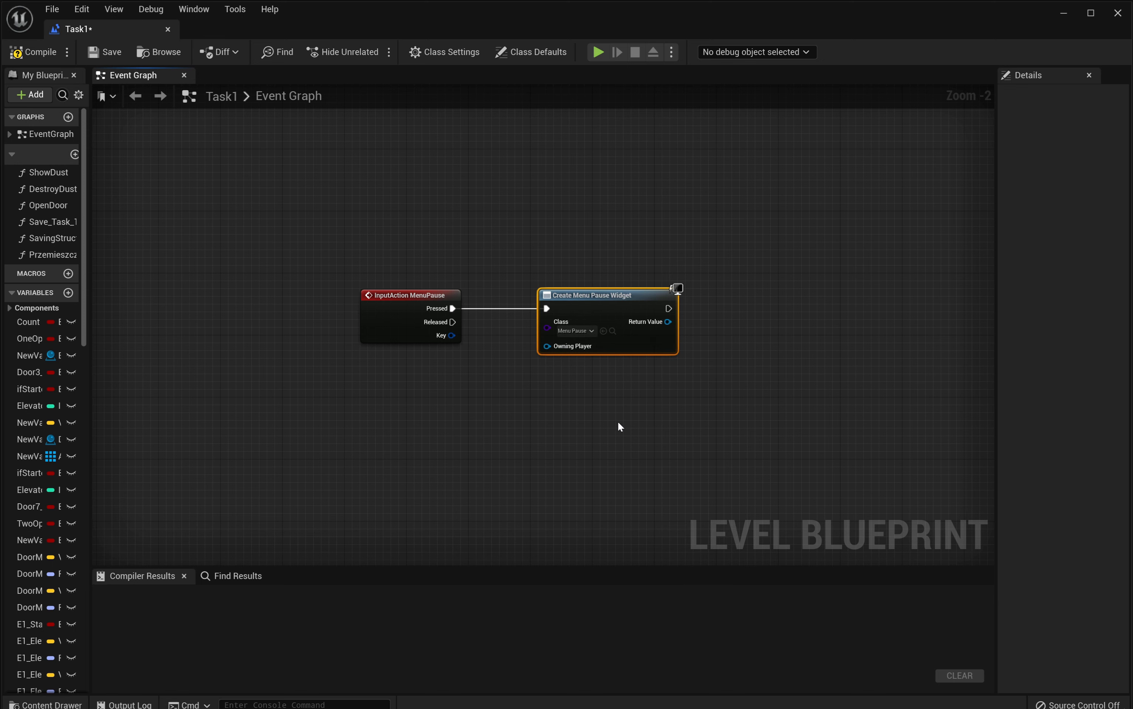
pyautogui.rightClick(491, 486)
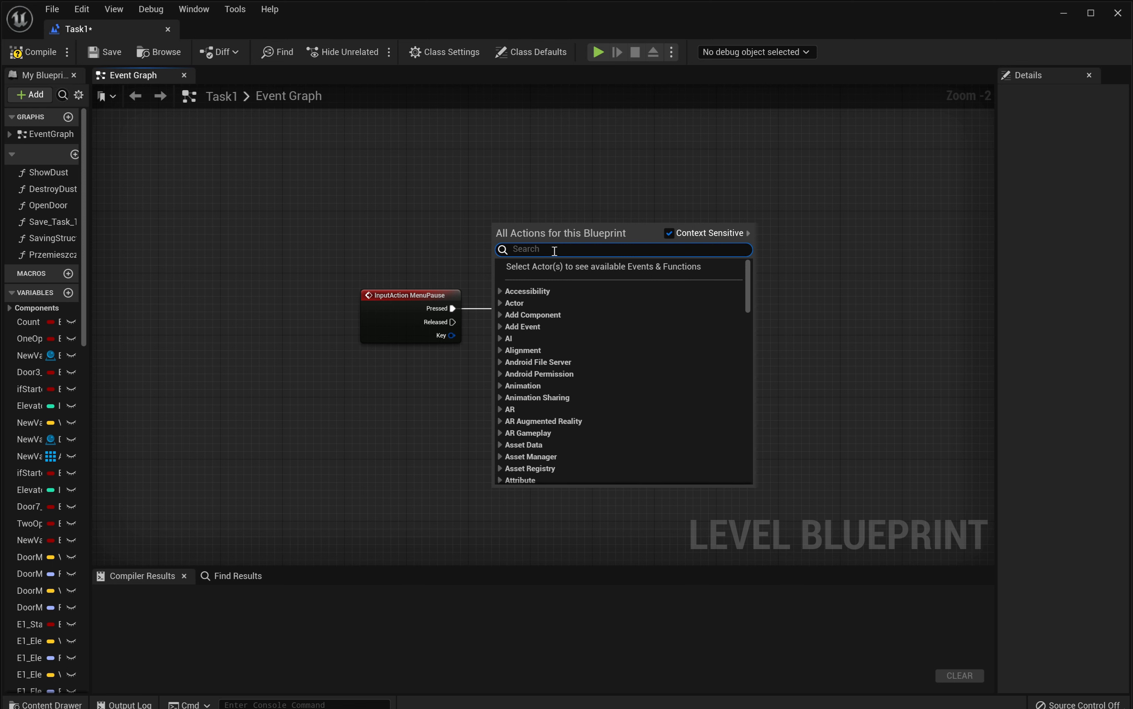
# Step: Add a Get Player Controller node and connect it to the widget's Owning Player
pyautogui.write('get ')
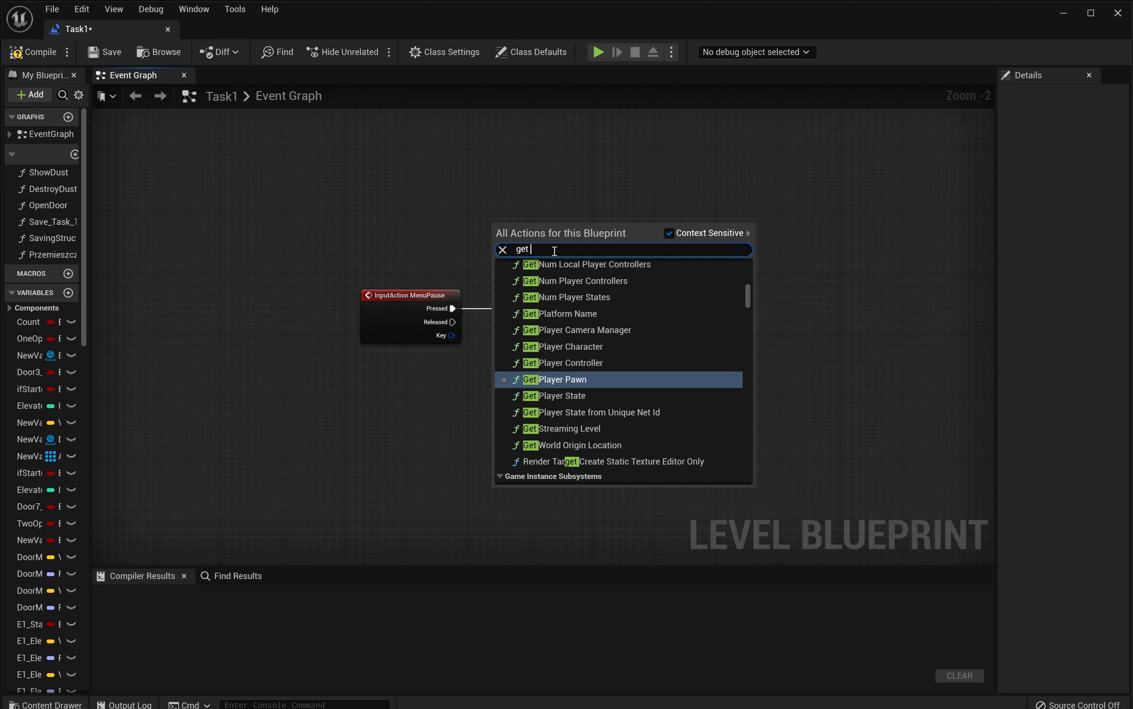
pyautogui.write('player contr')
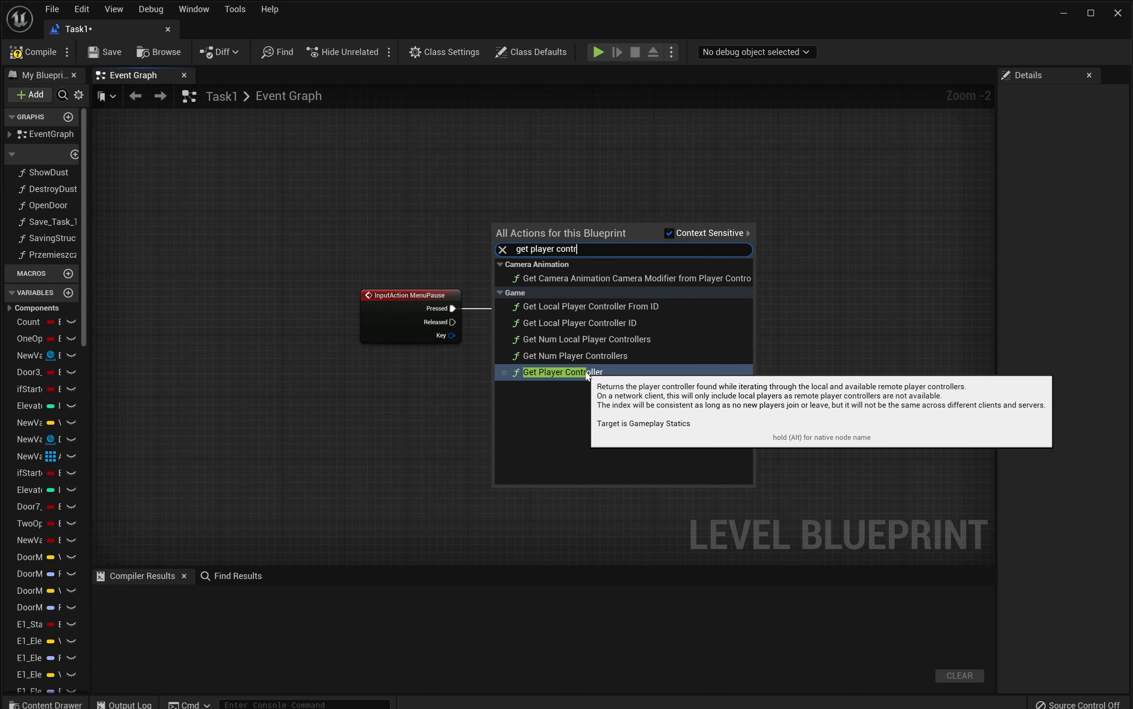
pyautogui.click(591, 372)
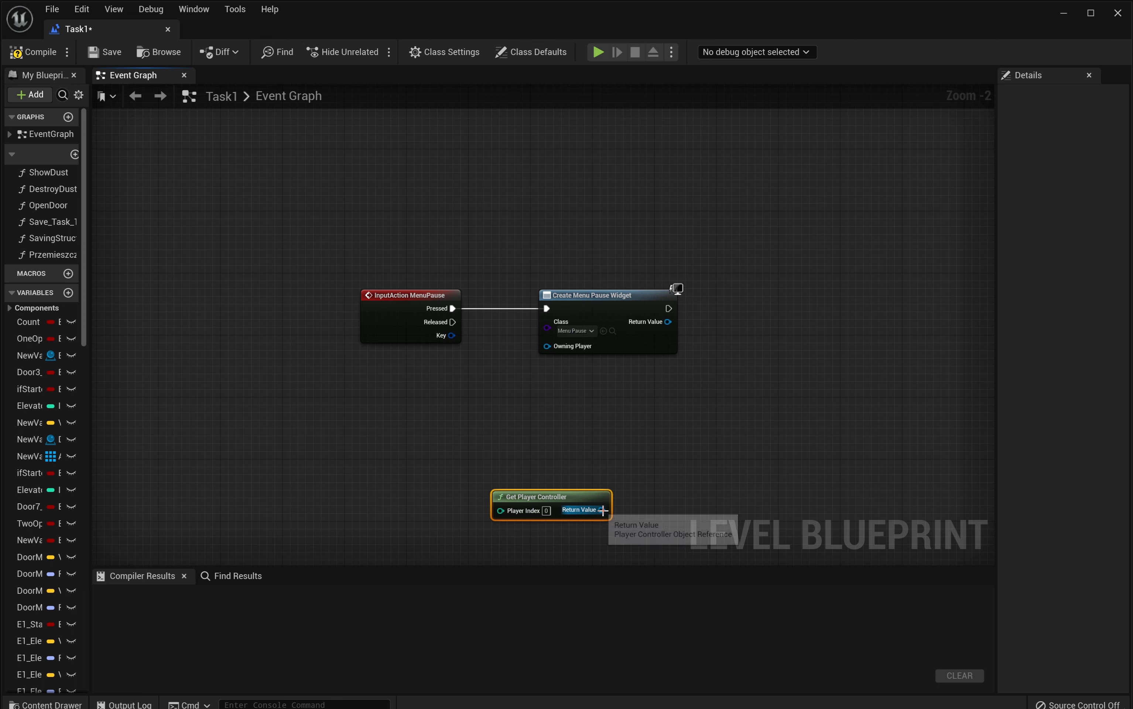
pyautogui.moveTo(601, 510); pyautogui.dragTo(546, 349)
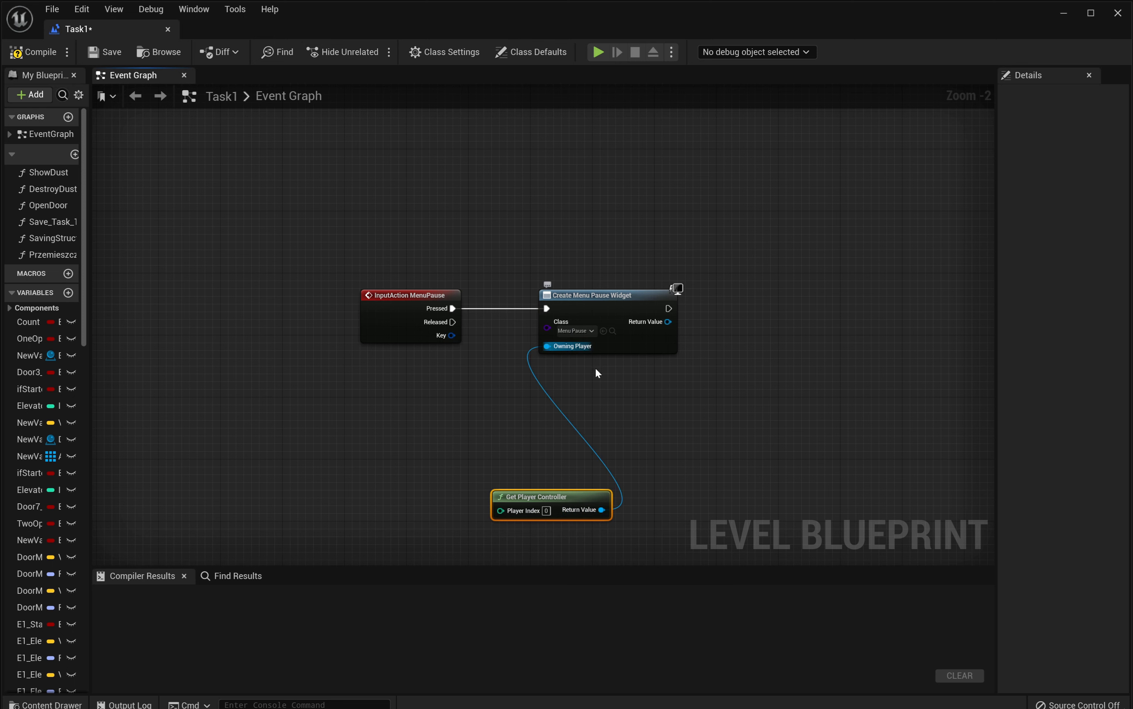
pyautogui.moveTo(711, 416); pyautogui.dragTo(630, 395, button='right')
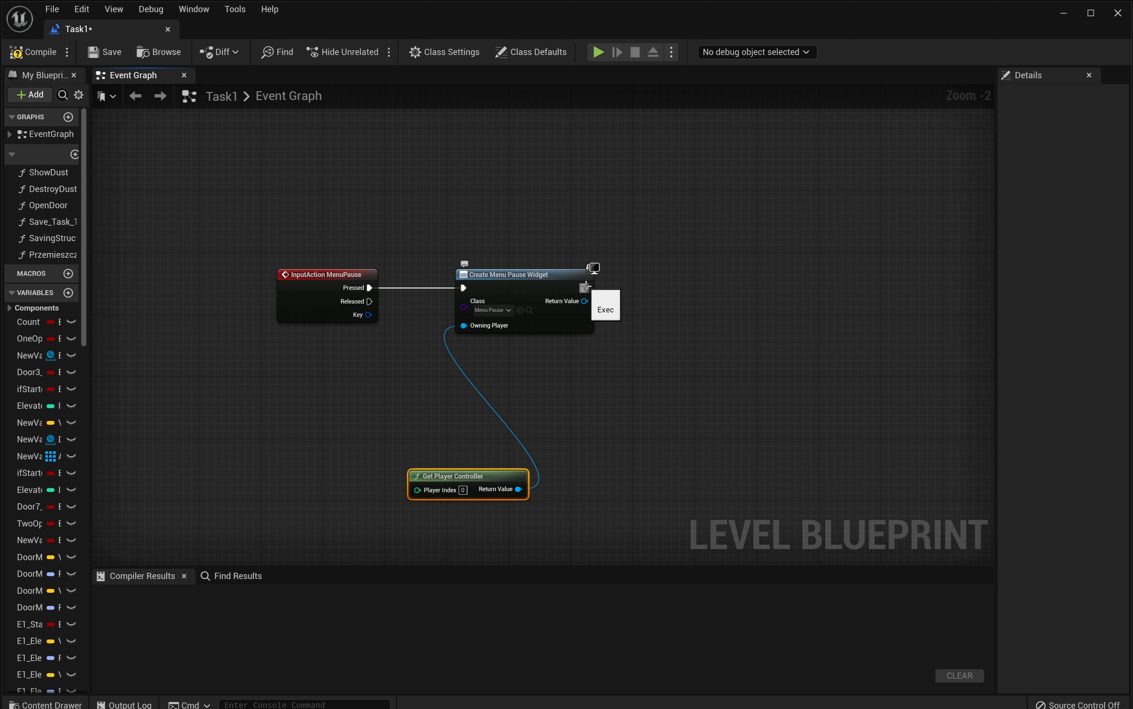
# Step: Chain Add to Viewport after Create Widget, targeting the created widget's Return Value
pyautogui.moveTo(586, 286); pyautogui.dragTo(697, 311)
pyautogui.moveTo(707, 309); pyautogui.dragTo(709, 309)
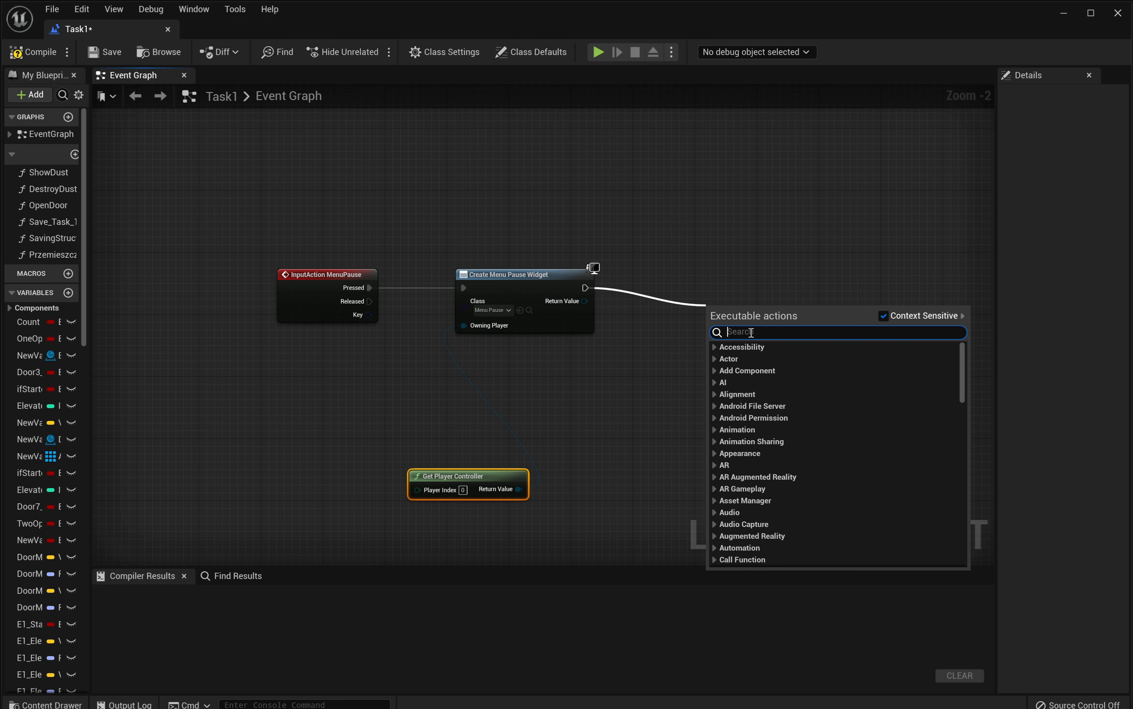
pyautogui.write('add')
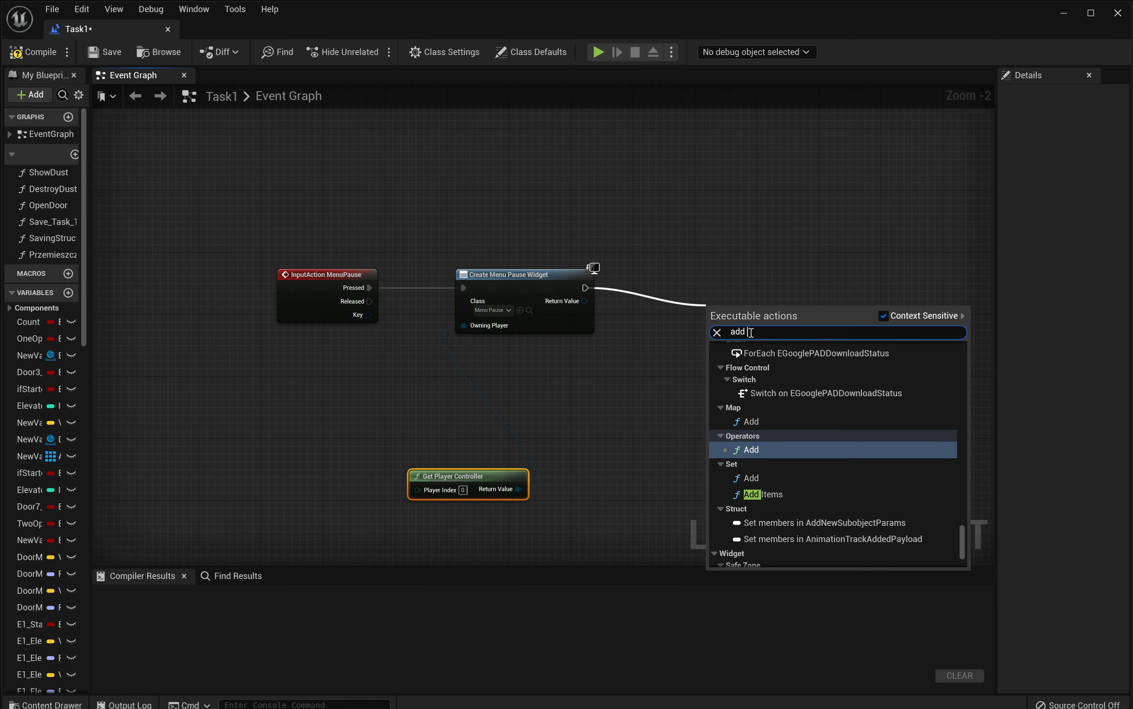
pyautogui.write(' t')
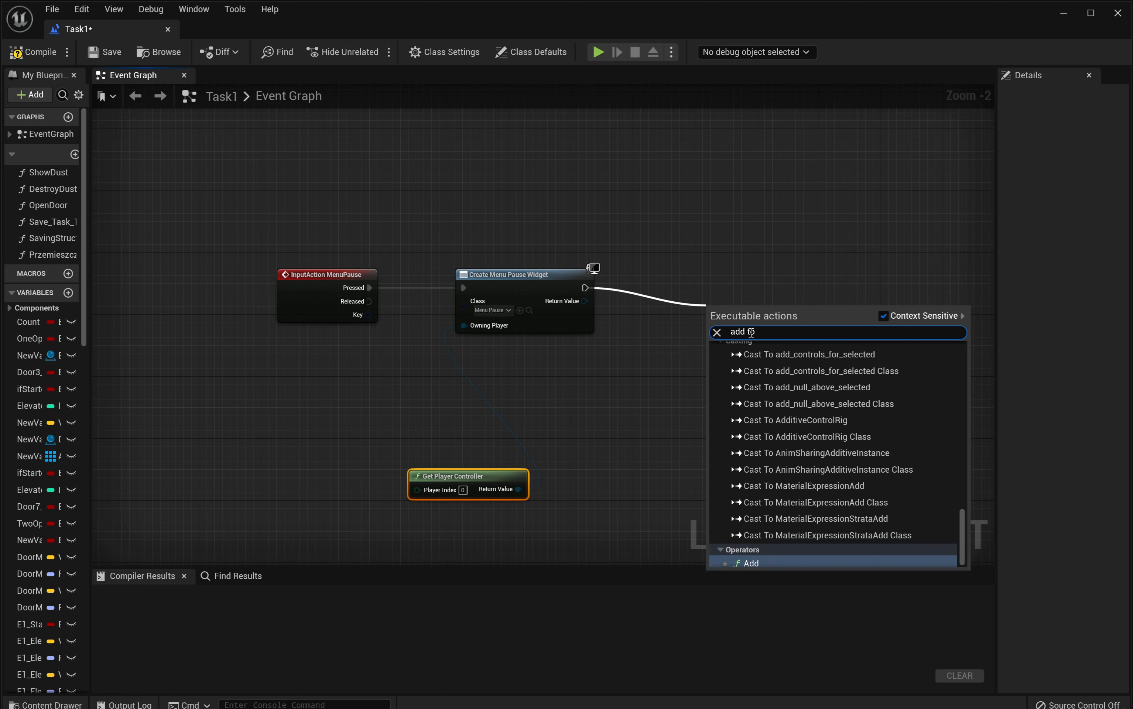
pyautogui.write('o vie')
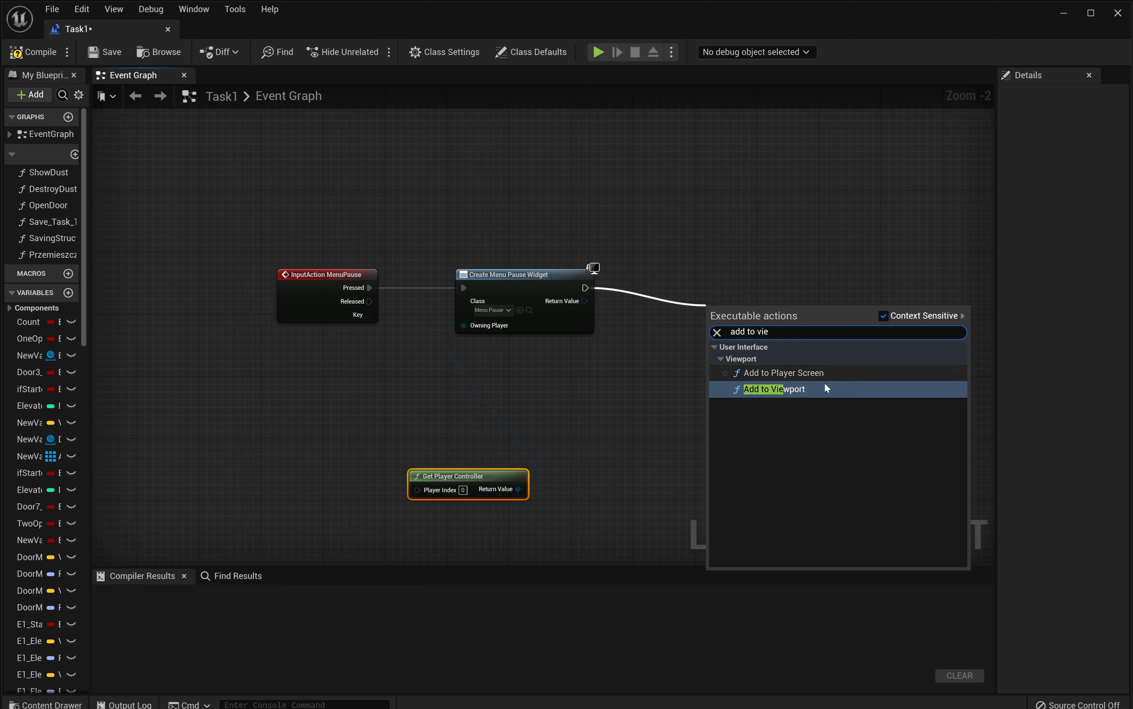
pyautogui.click(814, 391)
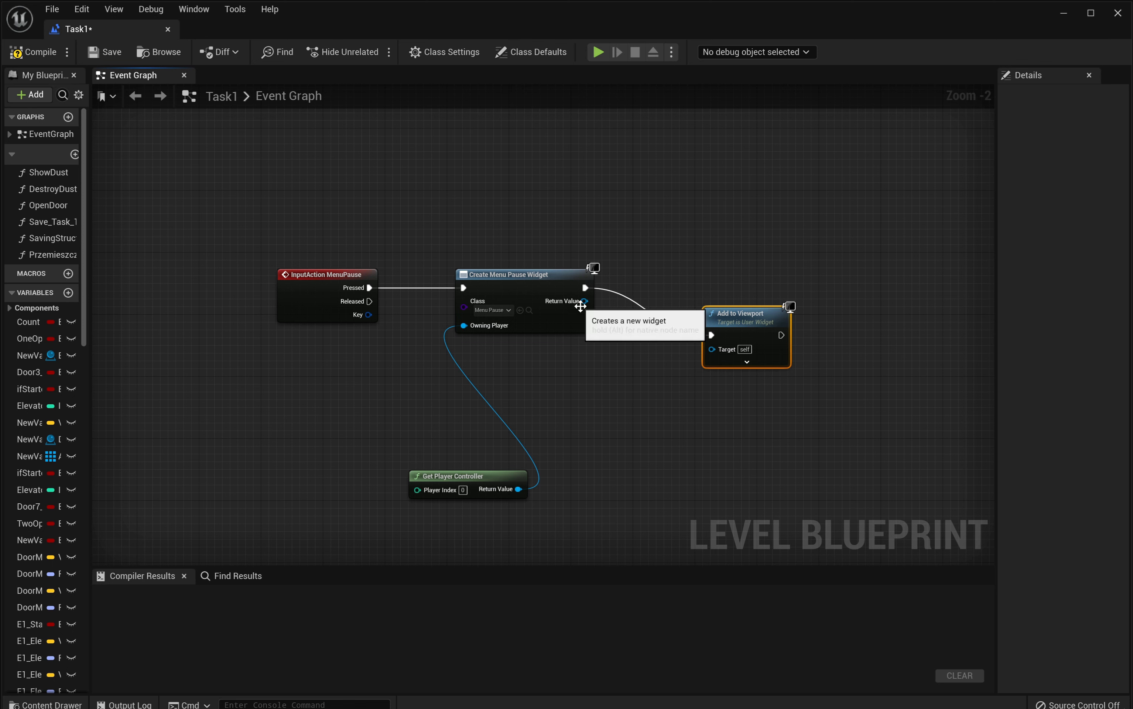
pyautogui.moveTo(584, 302); pyautogui.dragTo(721, 351)
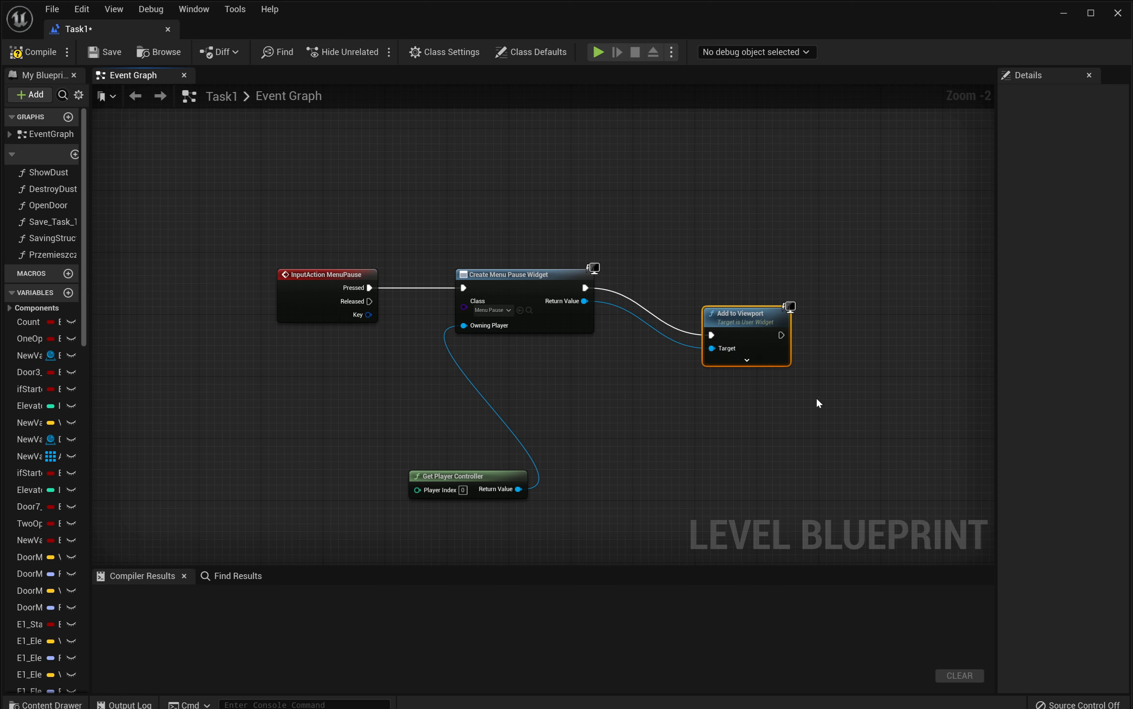
pyautogui.moveTo(836, 403); pyautogui.dragTo(782, 368, button='right')
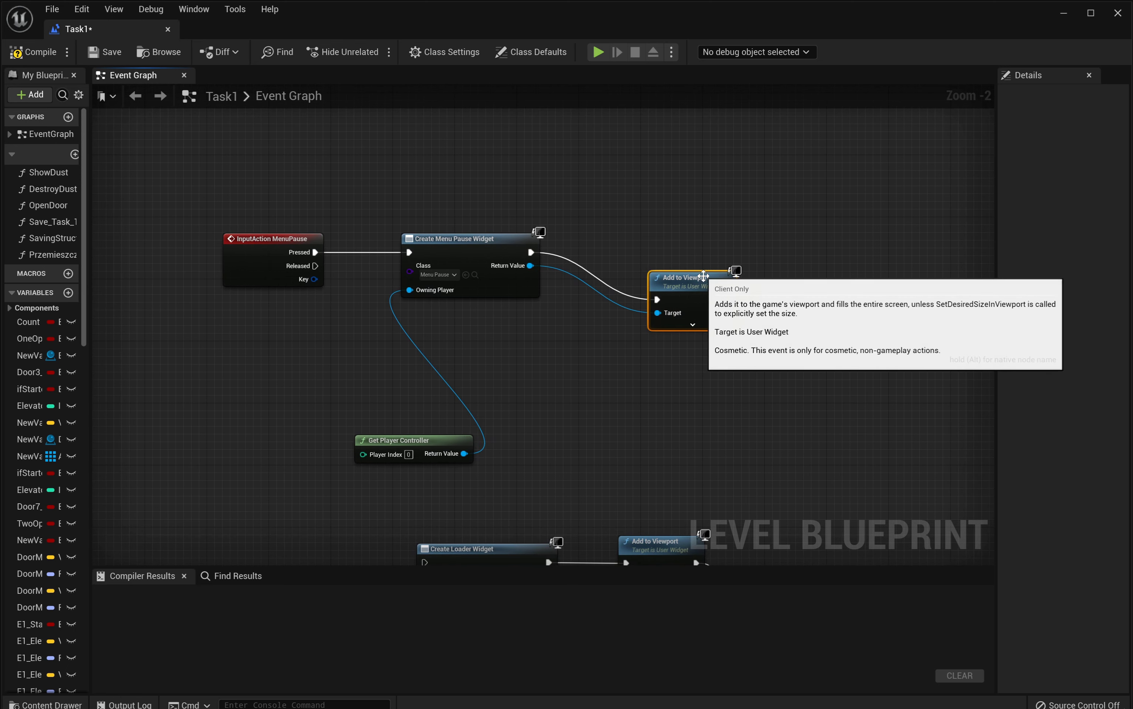
pyautogui.moveTo(737, 296); pyautogui.dragTo(712, 272)
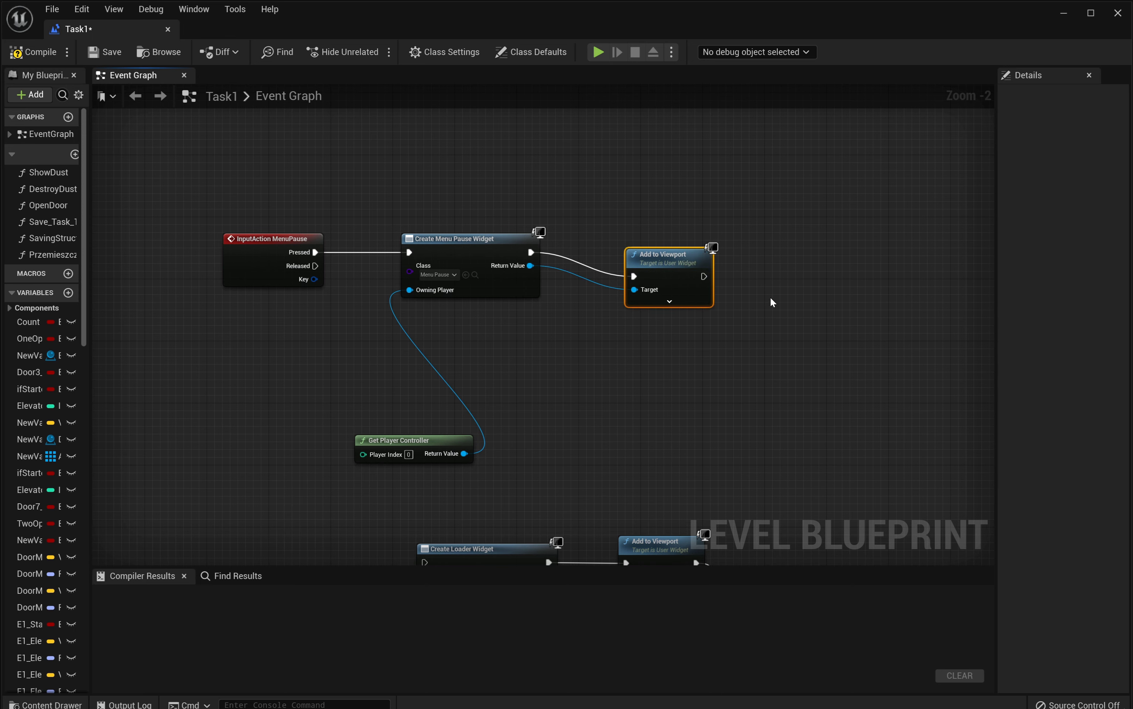
pyautogui.moveTo(770, 296); pyautogui.dragTo(669, 347, button='right')
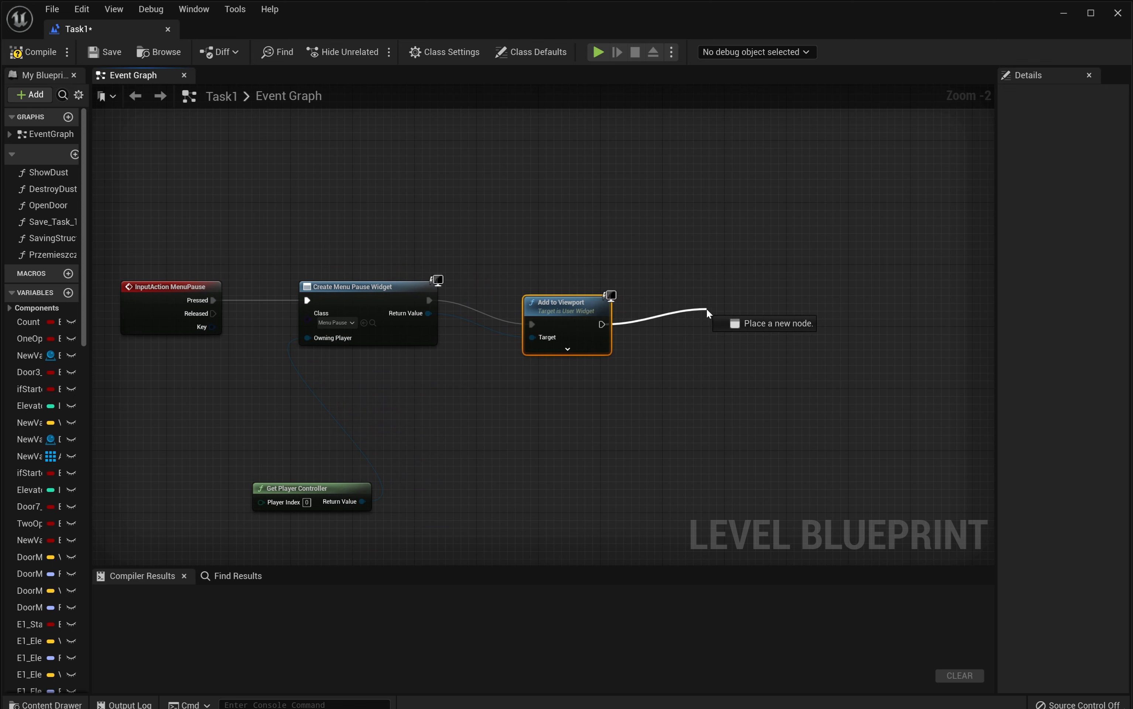
# Step: Chain a Set Game Paused node after Add to Viewport, leaving Paused ticked
pyautogui.moveTo(603, 323); pyautogui.dragTo(707, 308)
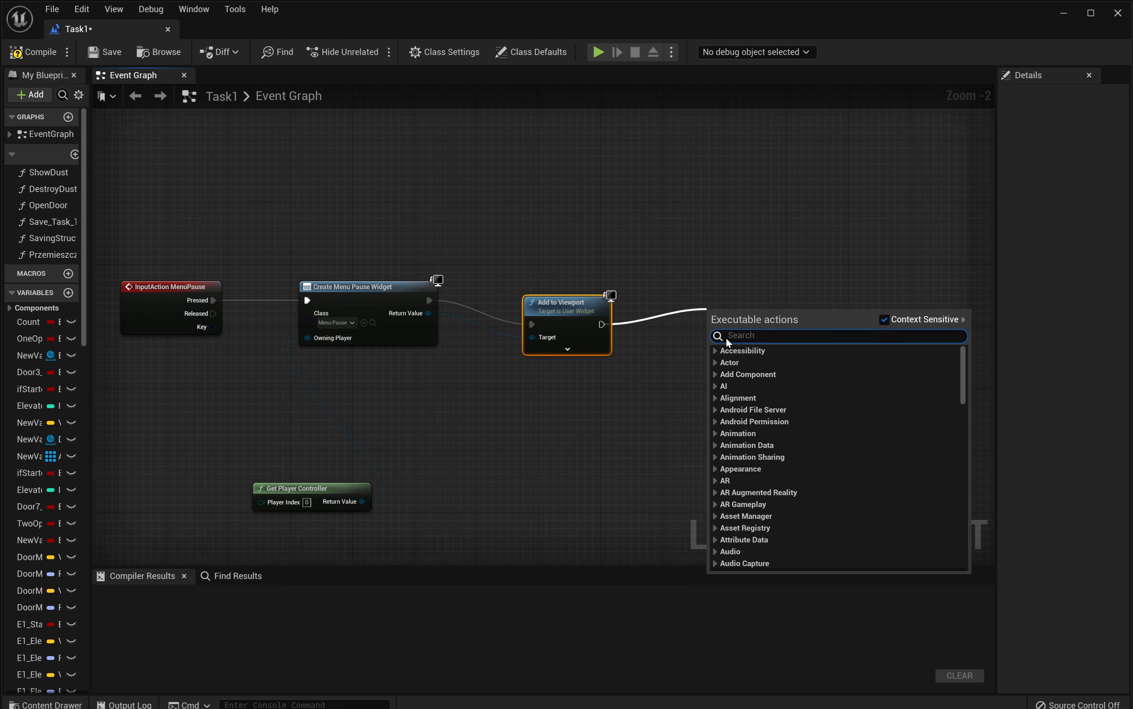
pyautogui.write('set game')
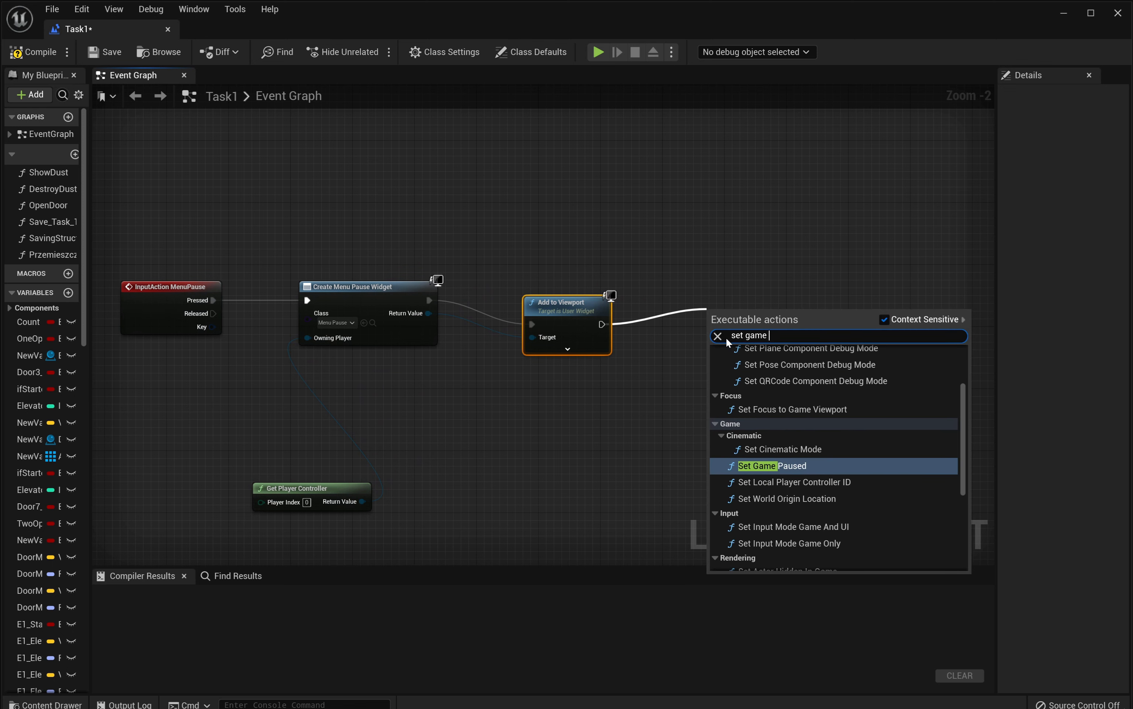
pyautogui.write(' pause')
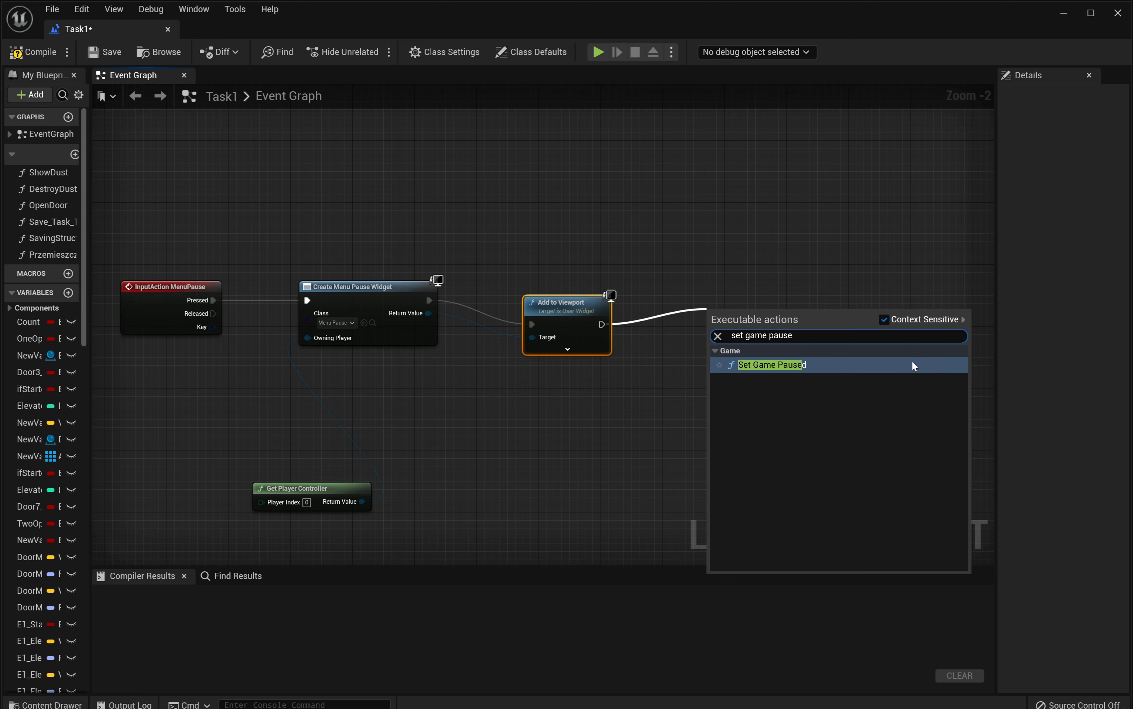
pyautogui.click(911, 365)
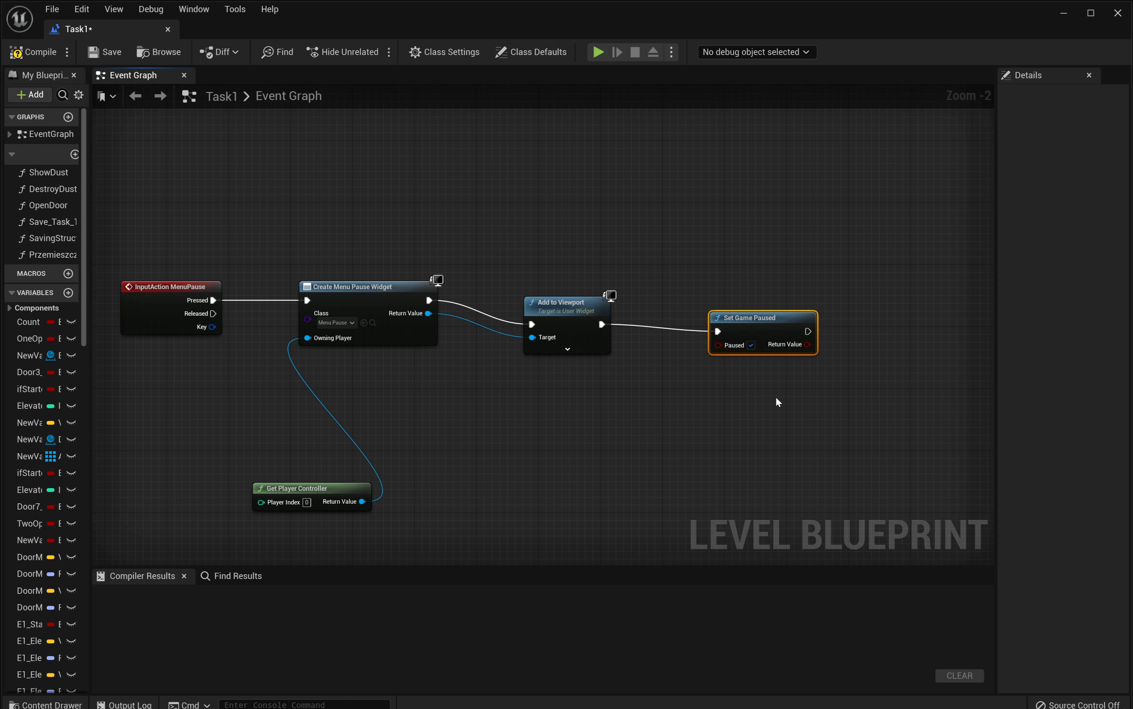
pyautogui.moveTo(780, 398)
pyautogui.mouseDown(button='right')
pyautogui.moveTo(735, 371)
pyautogui.moveTo(728, 387)
pyautogui.mouseUp(button='right')
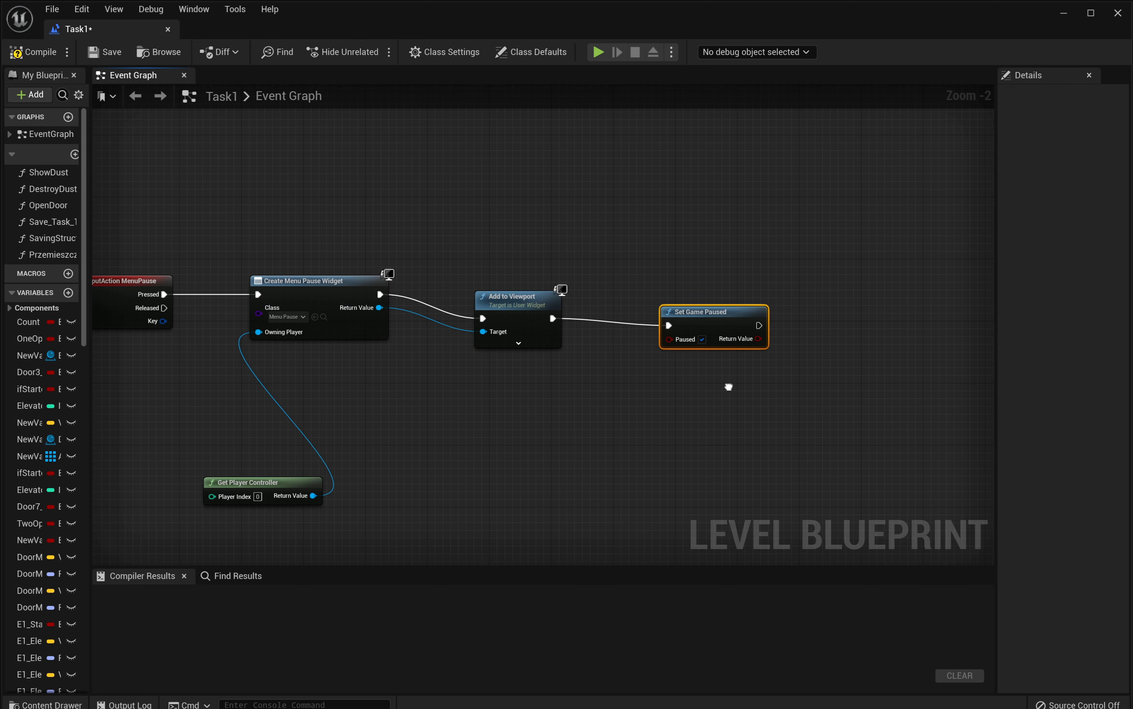
pyautogui.moveTo(728, 388); pyautogui.dragTo(738, 384, button='right')
pyautogui.moveTo(769, 322); pyautogui.dragTo(554, 426)
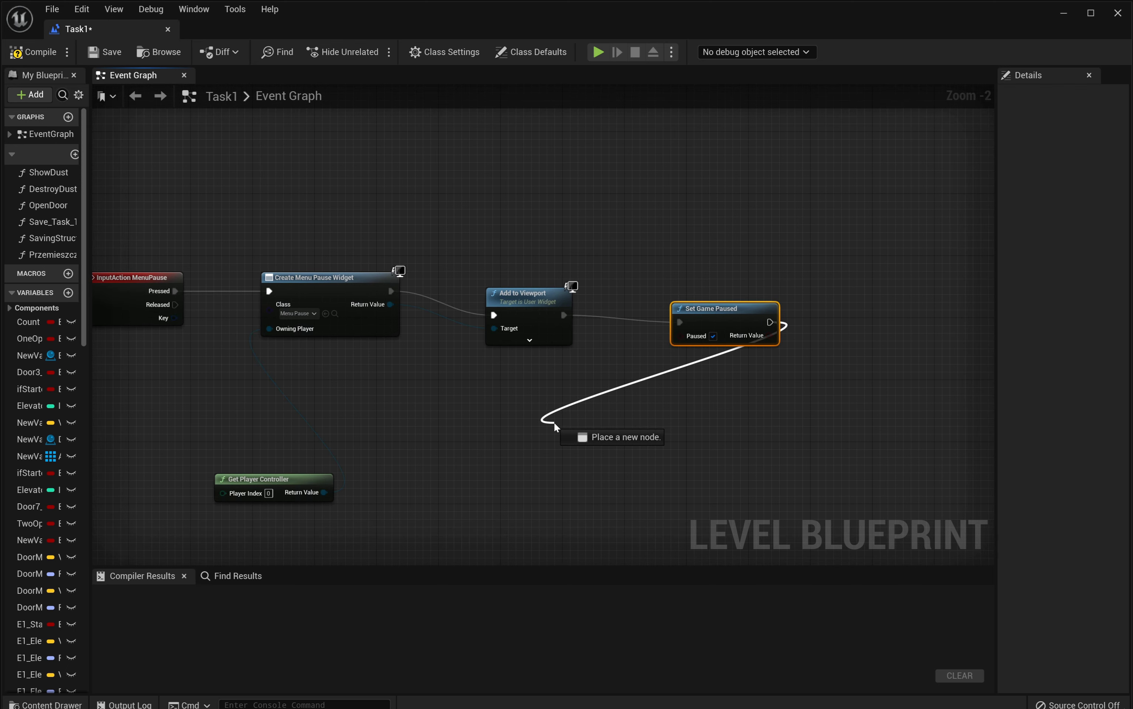
# Step: Add Set Input Mode UI Only after Set Game Paused, using the player controller and focusing the pause widget
pyautogui.moveTo(554, 427); pyautogui.dragTo(555, 424)
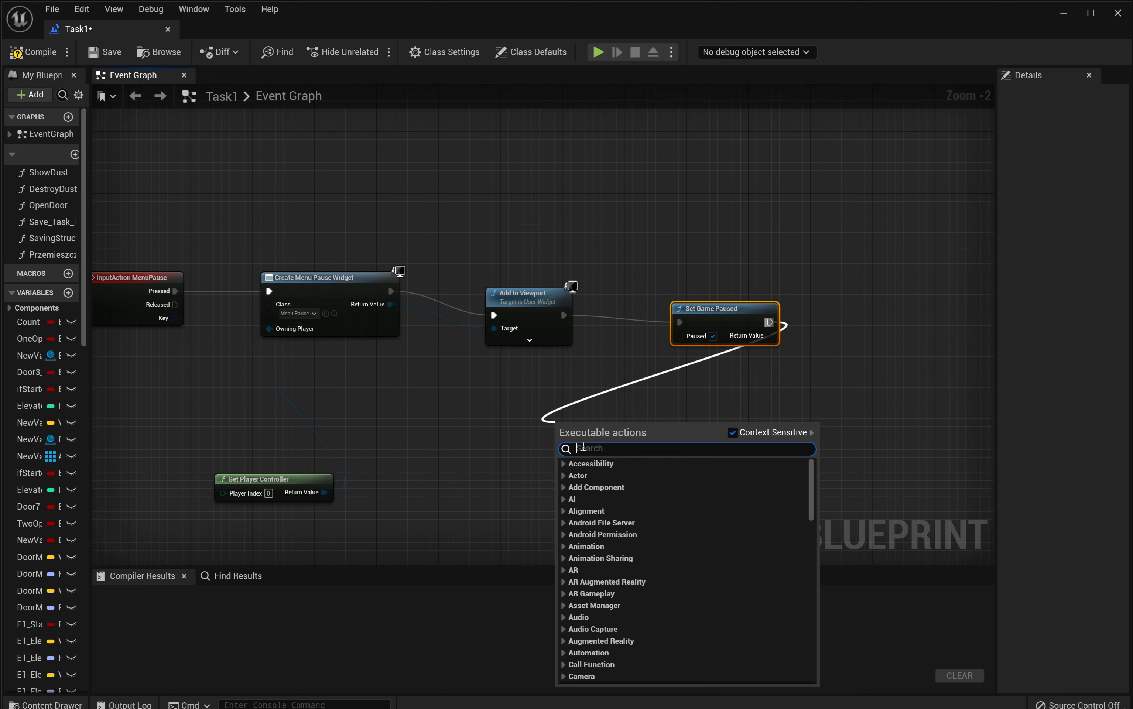
pyautogui.write('set in')
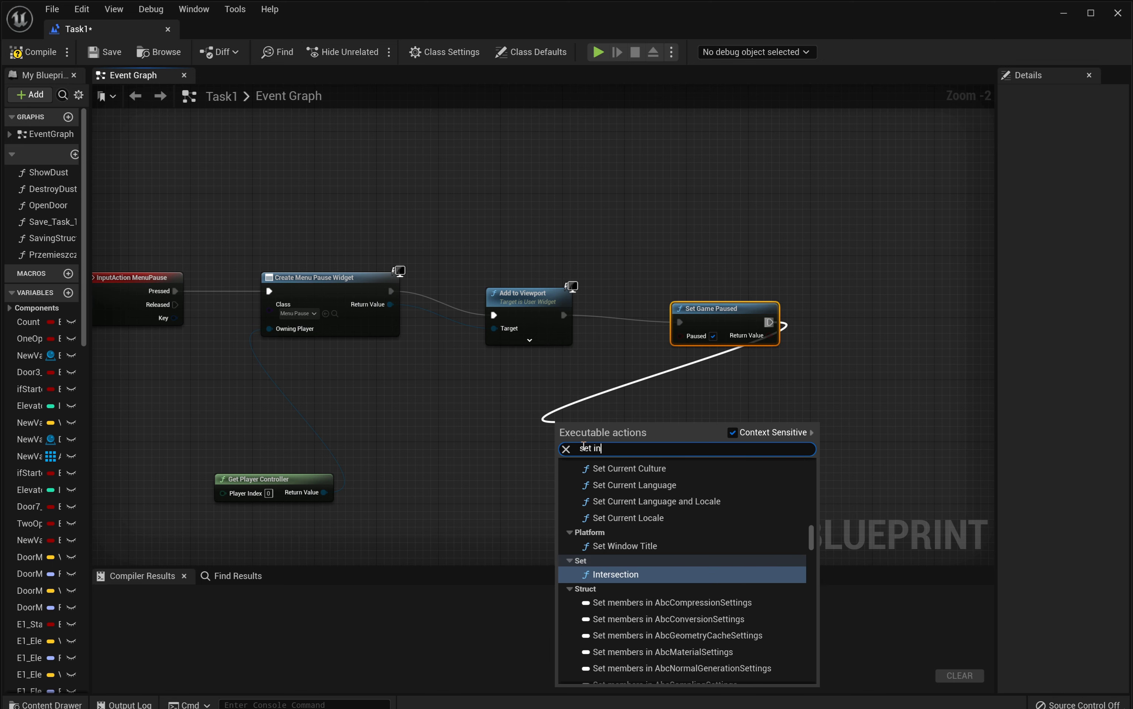
pyautogui.write('put mode')
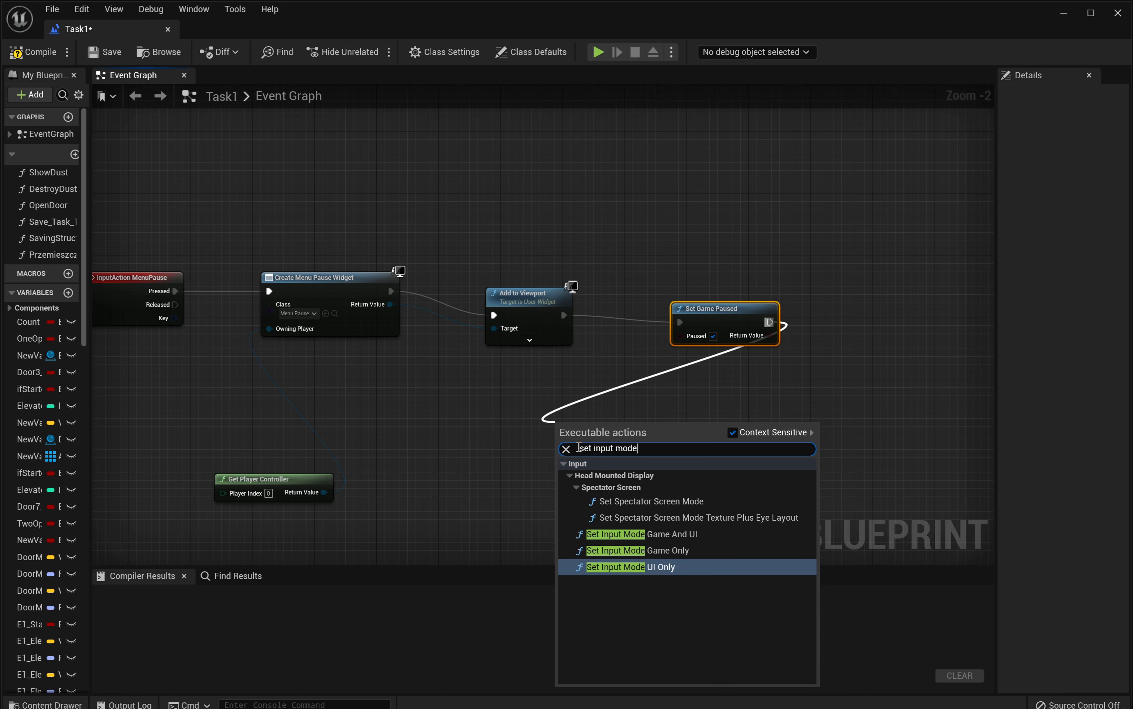
pyautogui.click(671, 571)
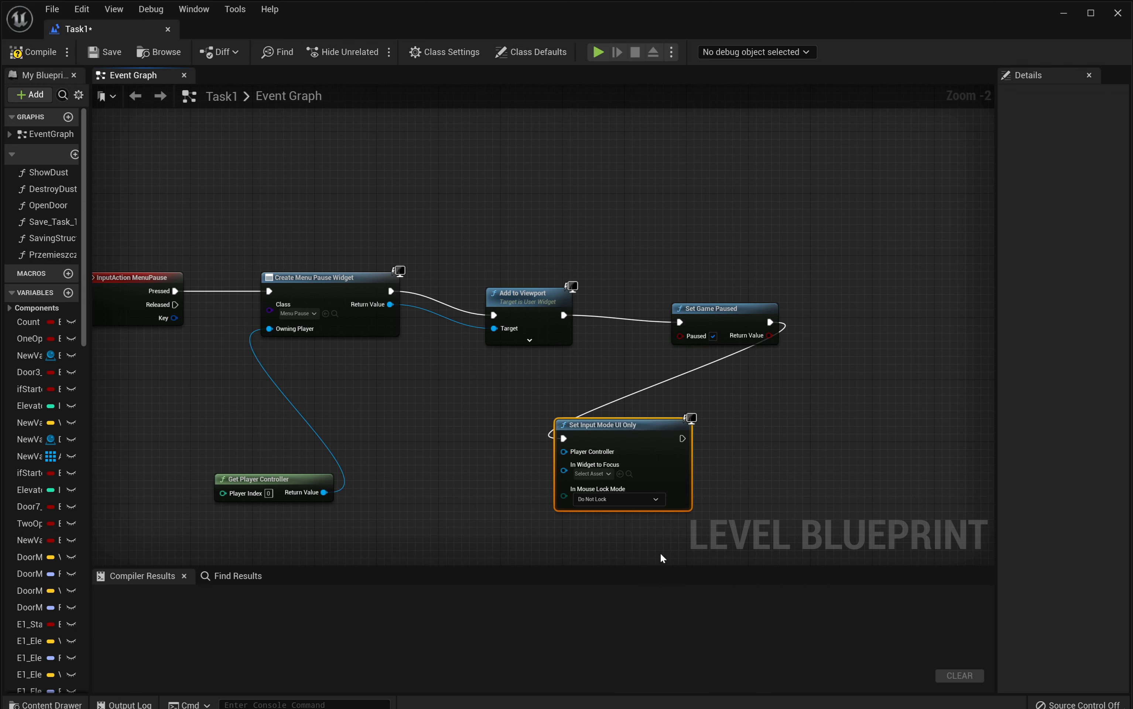
pyautogui.moveTo(323, 492)
pyautogui.mouseDown()
pyautogui.moveTo(403, 503)
pyautogui.moveTo(564, 451)
pyautogui.mouseUp()
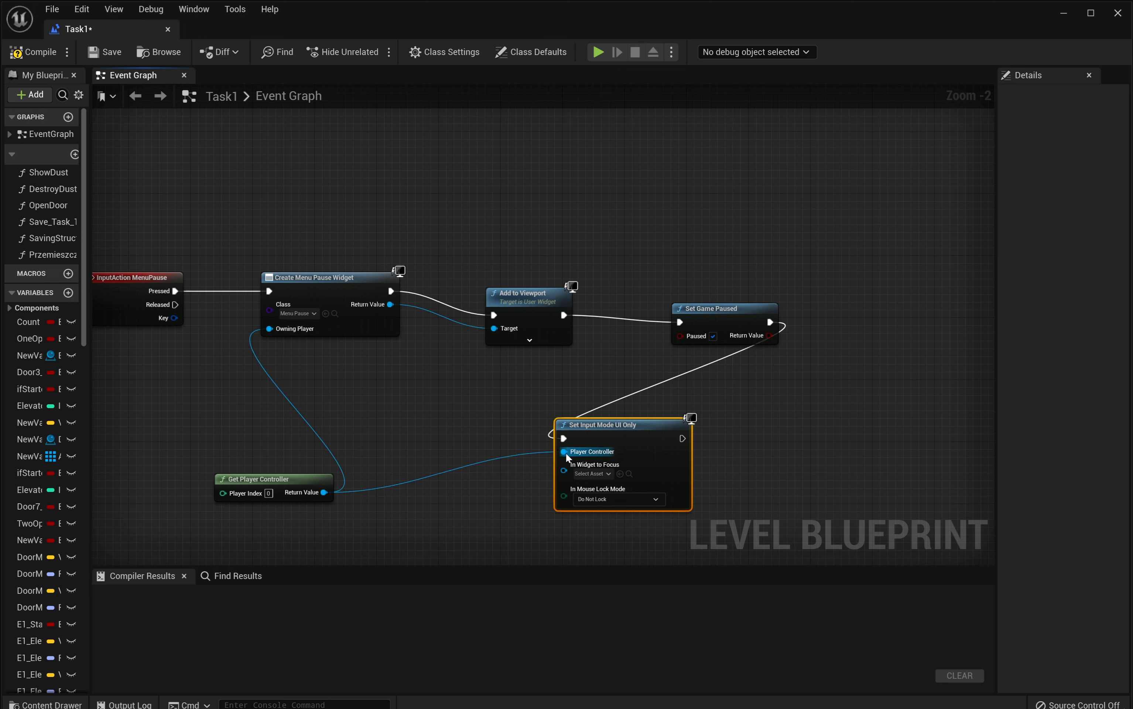
pyautogui.moveTo(390, 304); pyautogui.dragTo(566, 474)
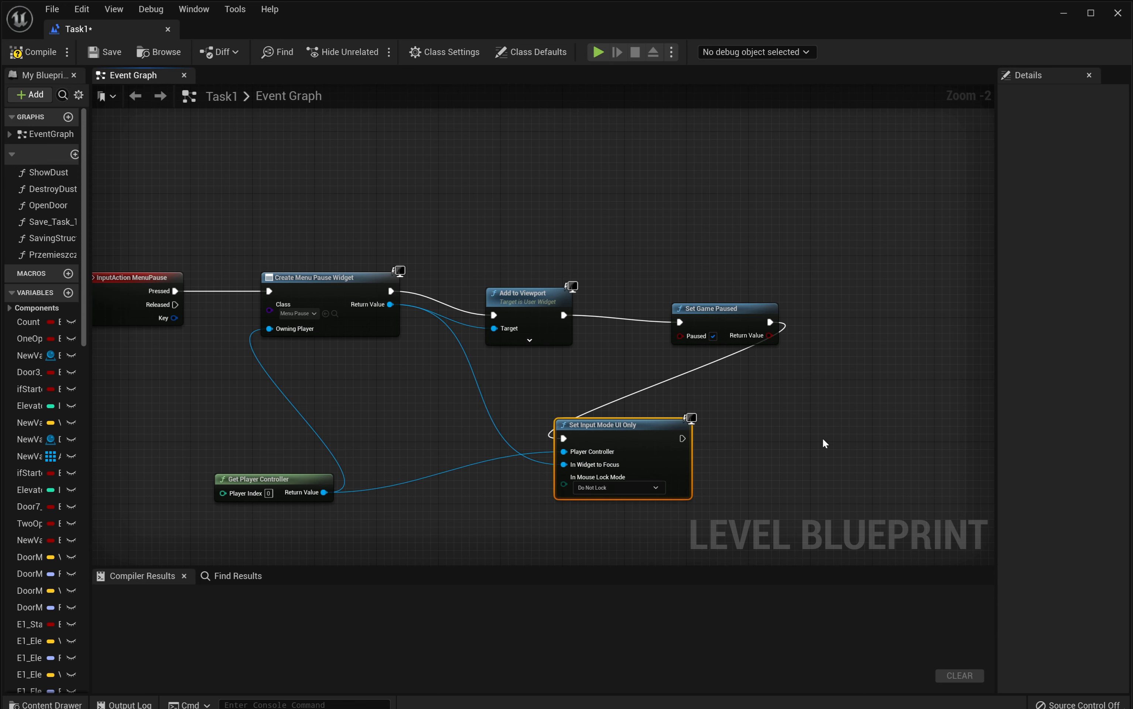
pyautogui.moveTo(828, 434)
pyautogui.mouseDown(button='right')
pyautogui.moveTo(808, 432)
pyautogui.moveTo(827, 415)
pyautogui.mouseUp(button='right')
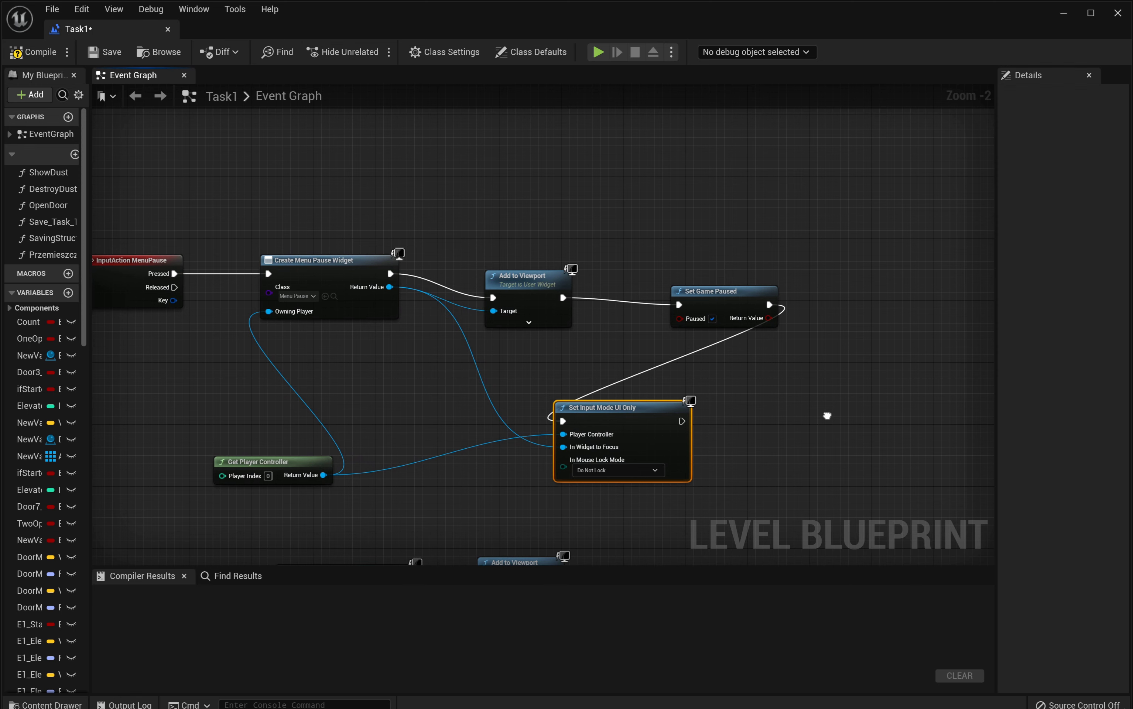
pyautogui.moveTo(827, 415); pyautogui.dragTo(819, 423, button='right')
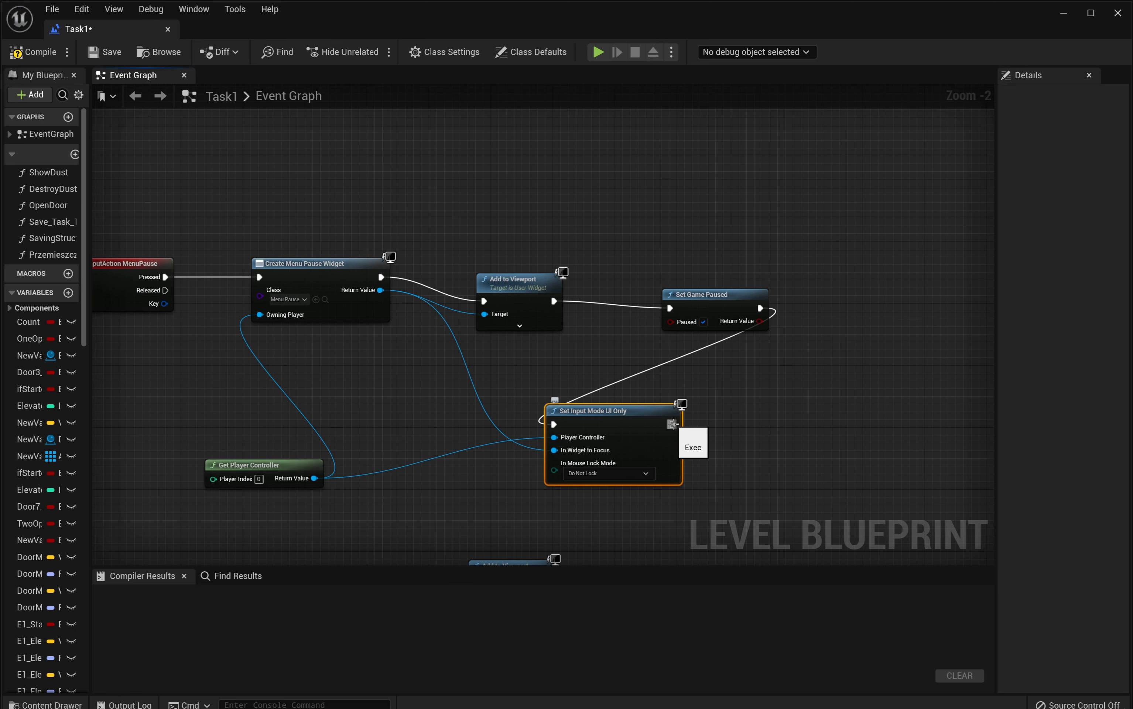
pyautogui.moveTo(671, 425); pyautogui.dragTo(683, 457, button='right')
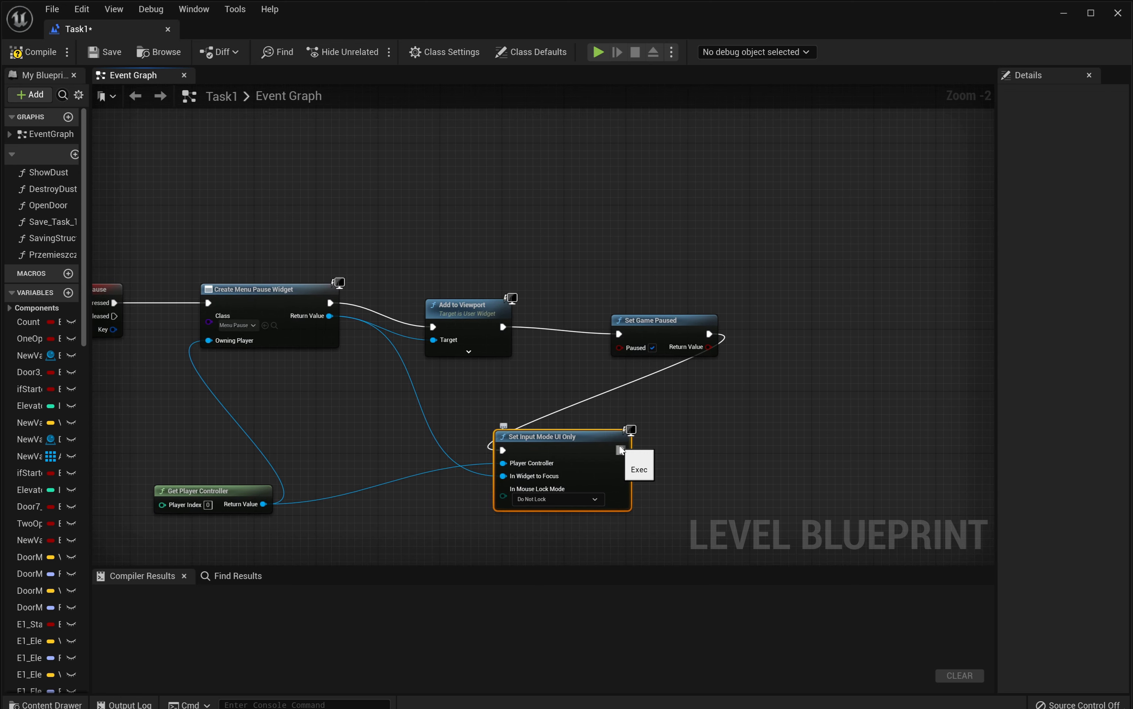
pyautogui.moveTo(623, 451)
pyautogui.mouseDown()
pyautogui.moveTo(789, 301)
pyautogui.moveTo(803, 307)
pyautogui.mouseUp()
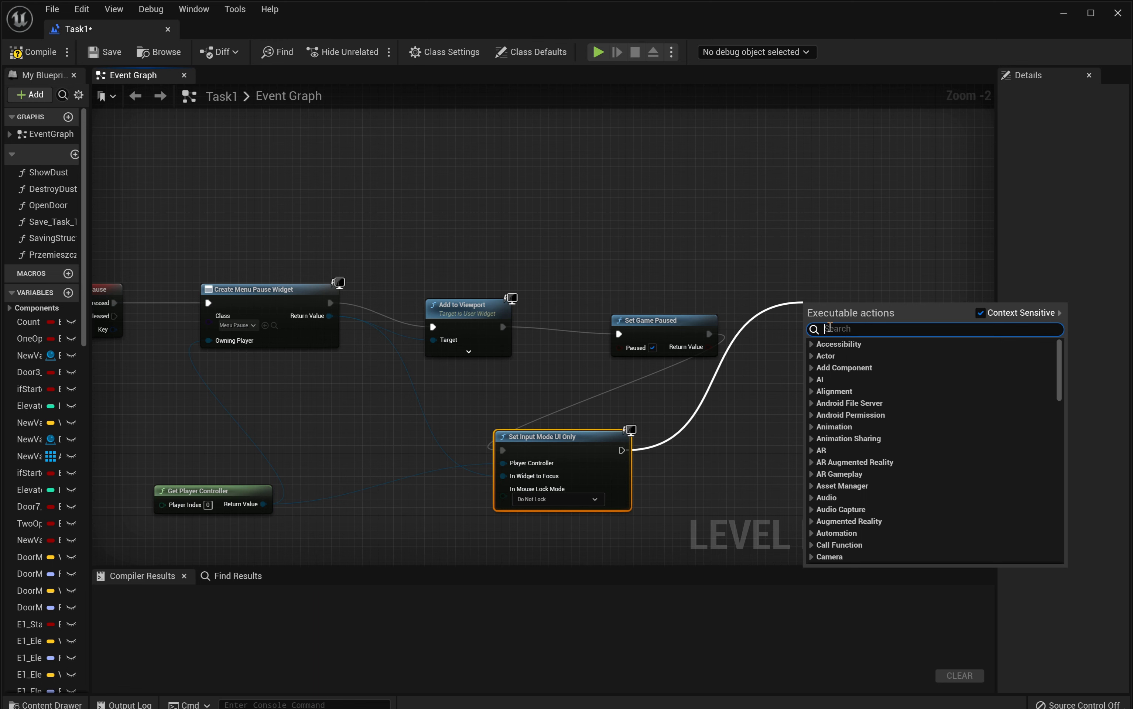
# Step: Add a Set Show Mouse Cursor node with Get Player Controller as its Target
pyautogui.write('set sho')
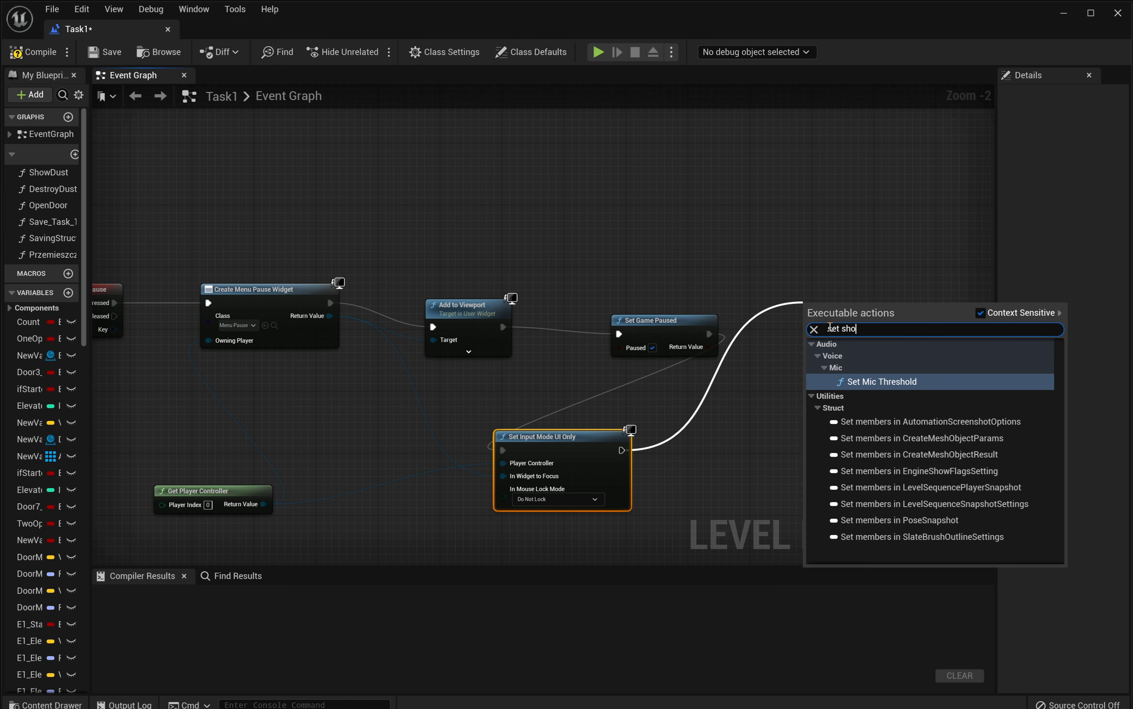
pyautogui.write('w mo')
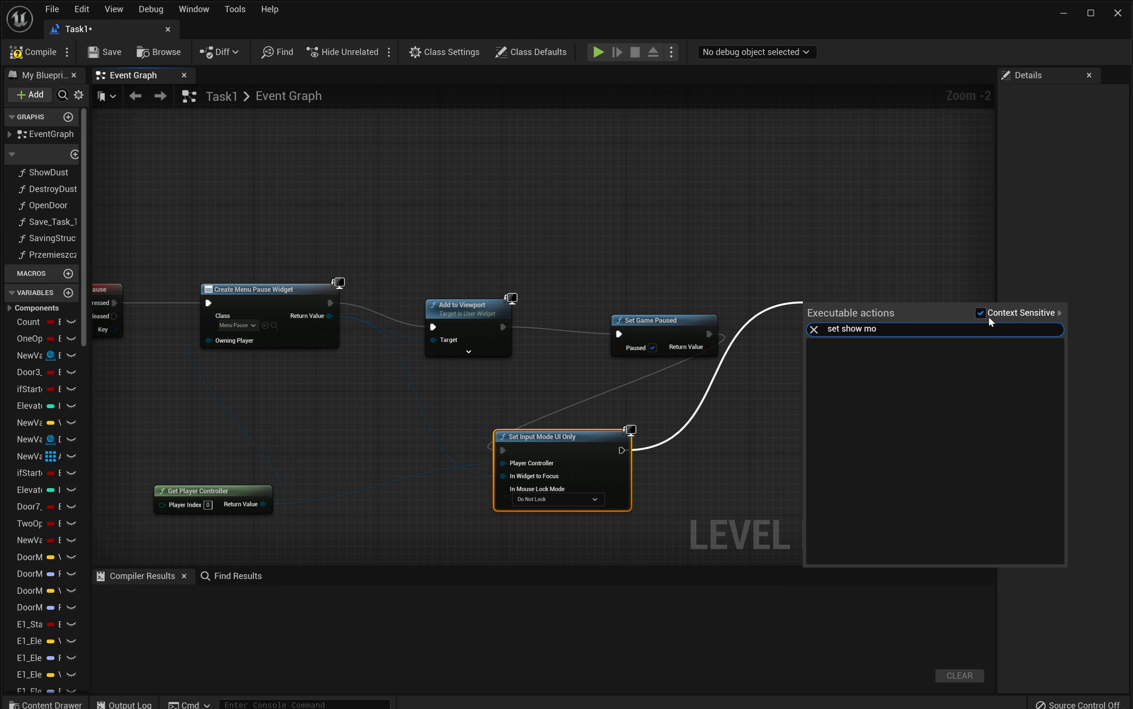
pyautogui.click(989, 318)
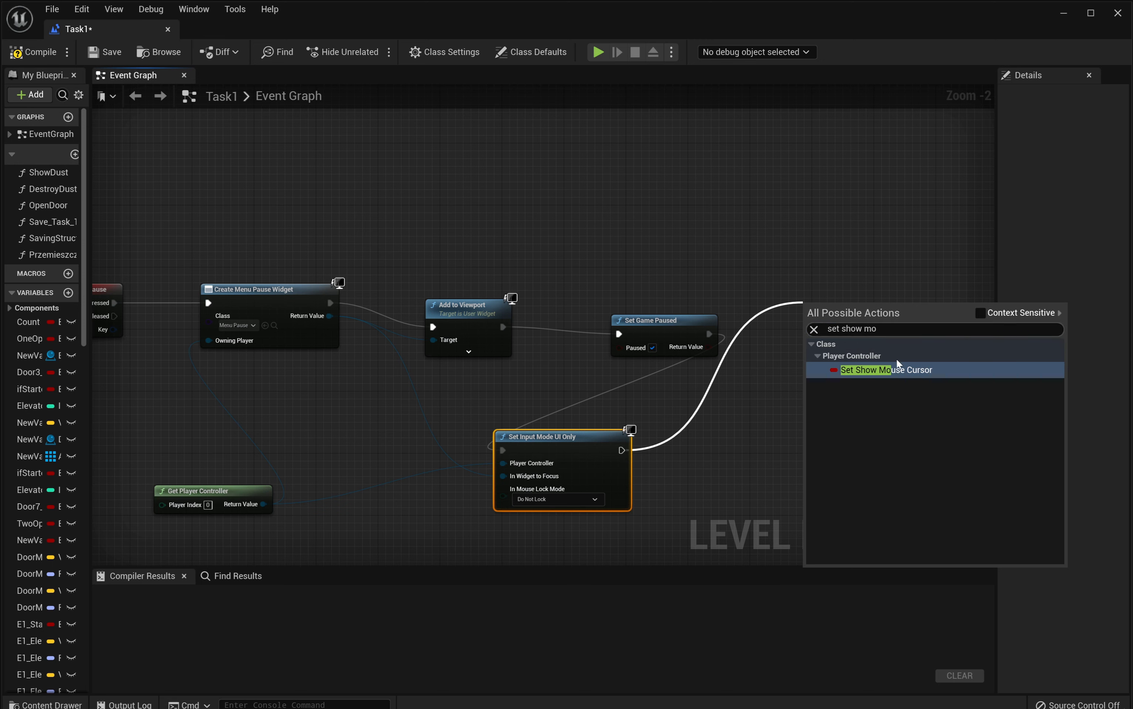
pyautogui.click(870, 373)
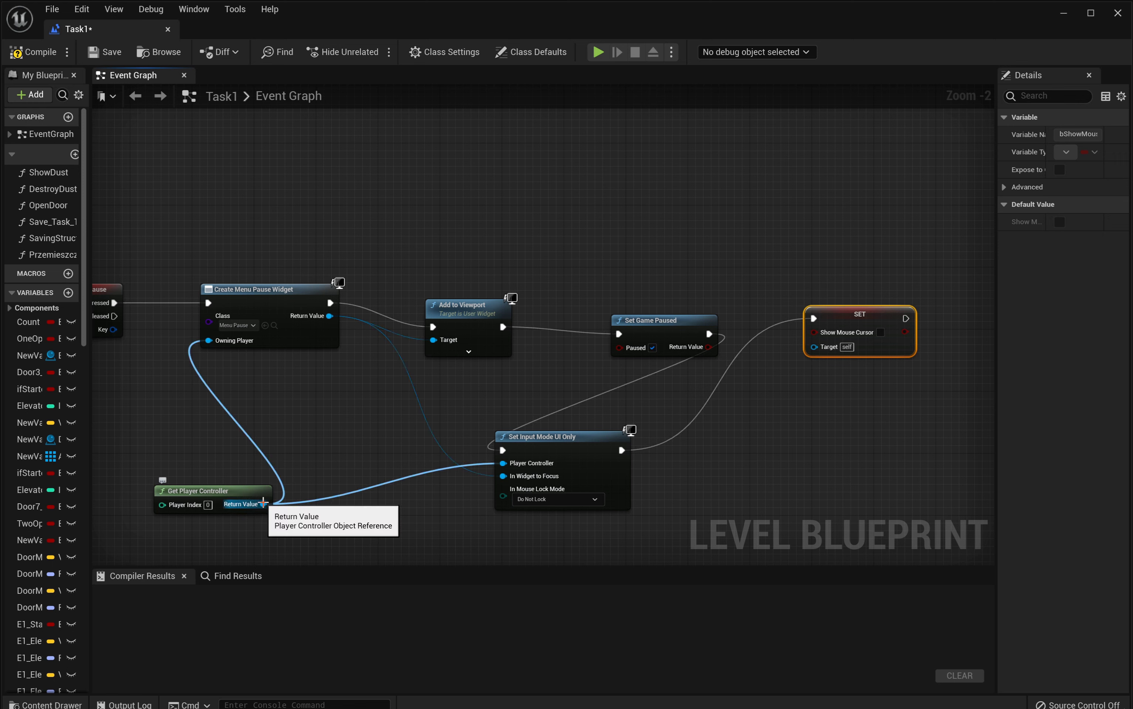
pyautogui.moveTo(263, 504)
pyautogui.mouseDown()
pyautogui.moveTo(345, 491)
pyautogui.moveTo(820, 348)
pyautogui.mouseUp()
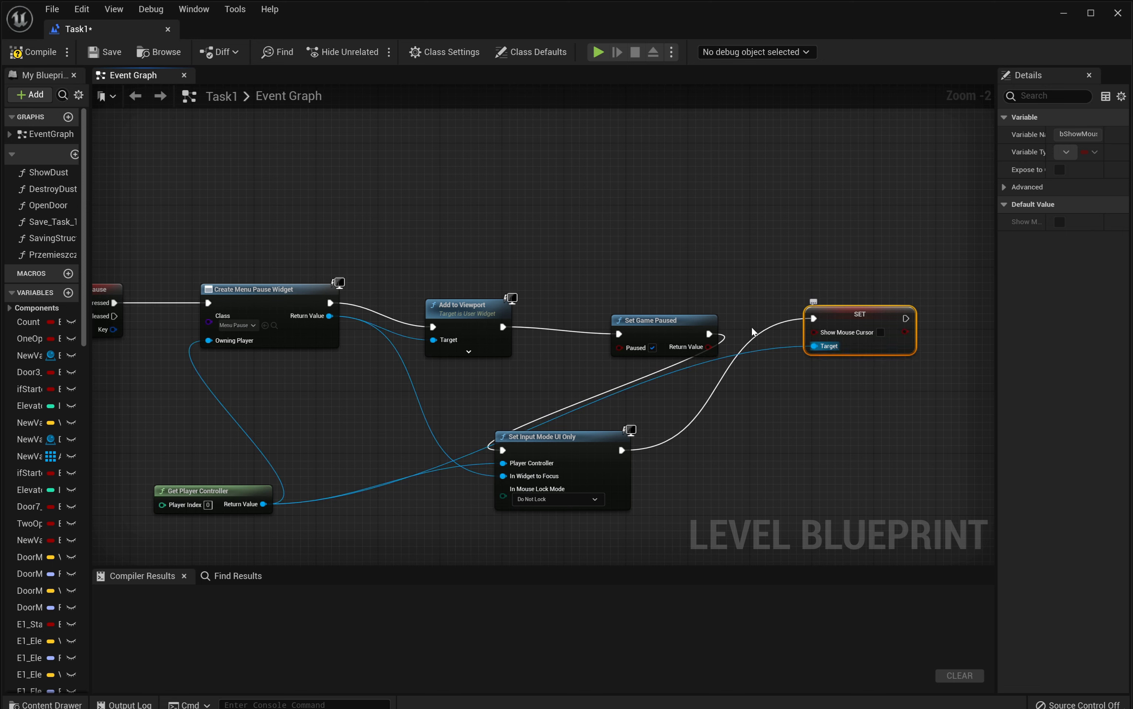
# Step: Tick Show Mouse Cursor, then compile and save the Level Blueprint
pyautogui.click(98, 54)
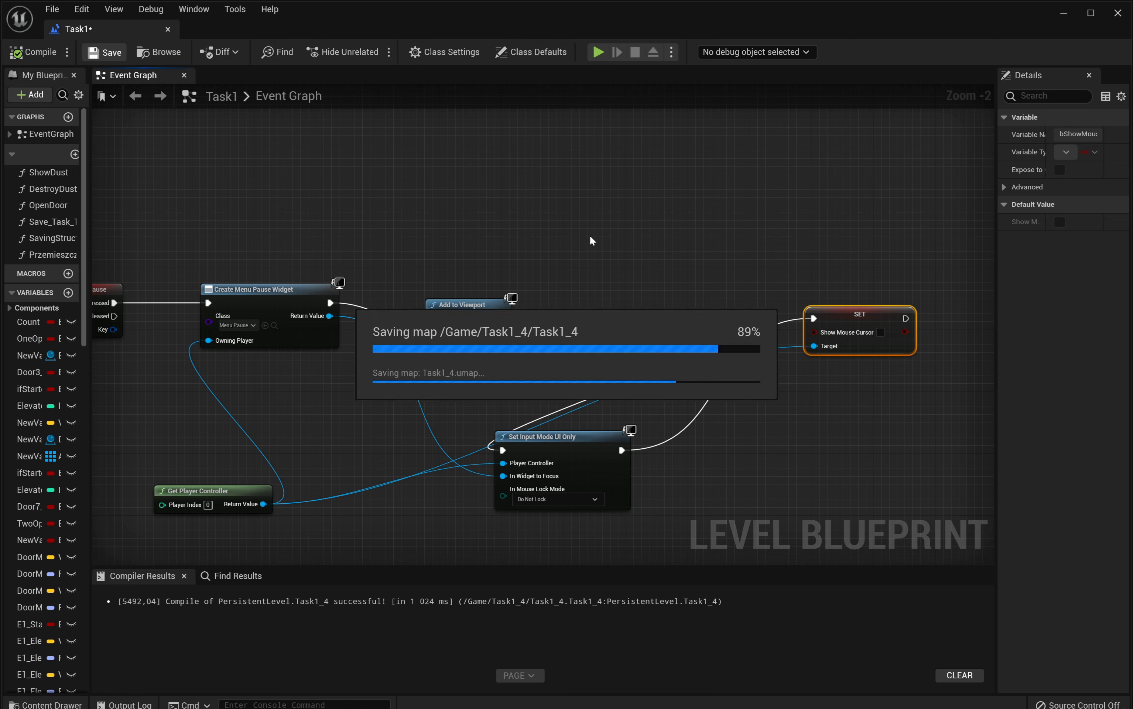
pyautogui.click(880, 332)
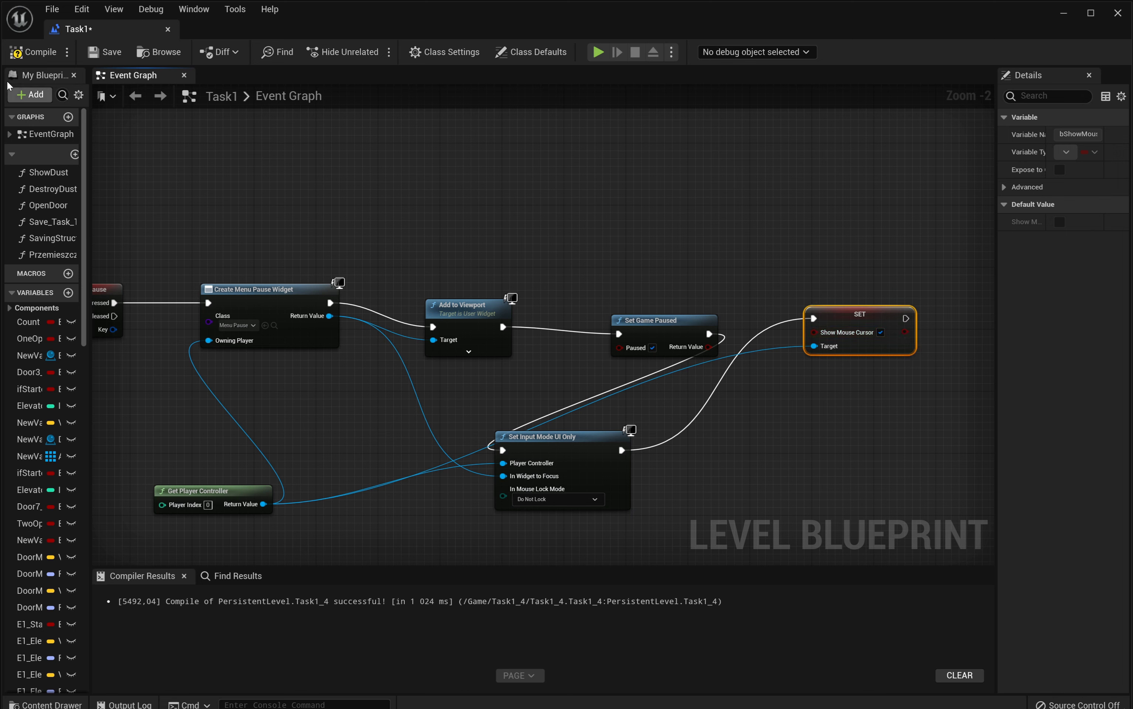
pyautogui.click(34, 53)
pyautogui.click(93, 55)
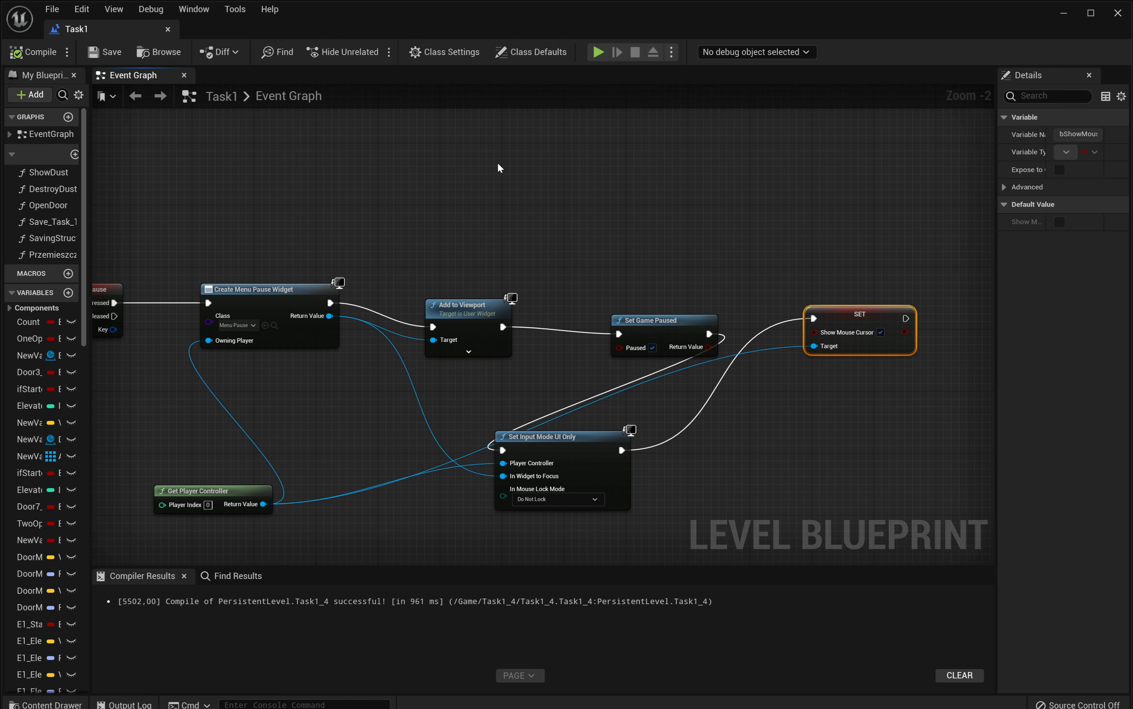
# Step: Play-test the level full-screen, bring up the pause menu and choose Resume
pyautogui.click(1118, 14)
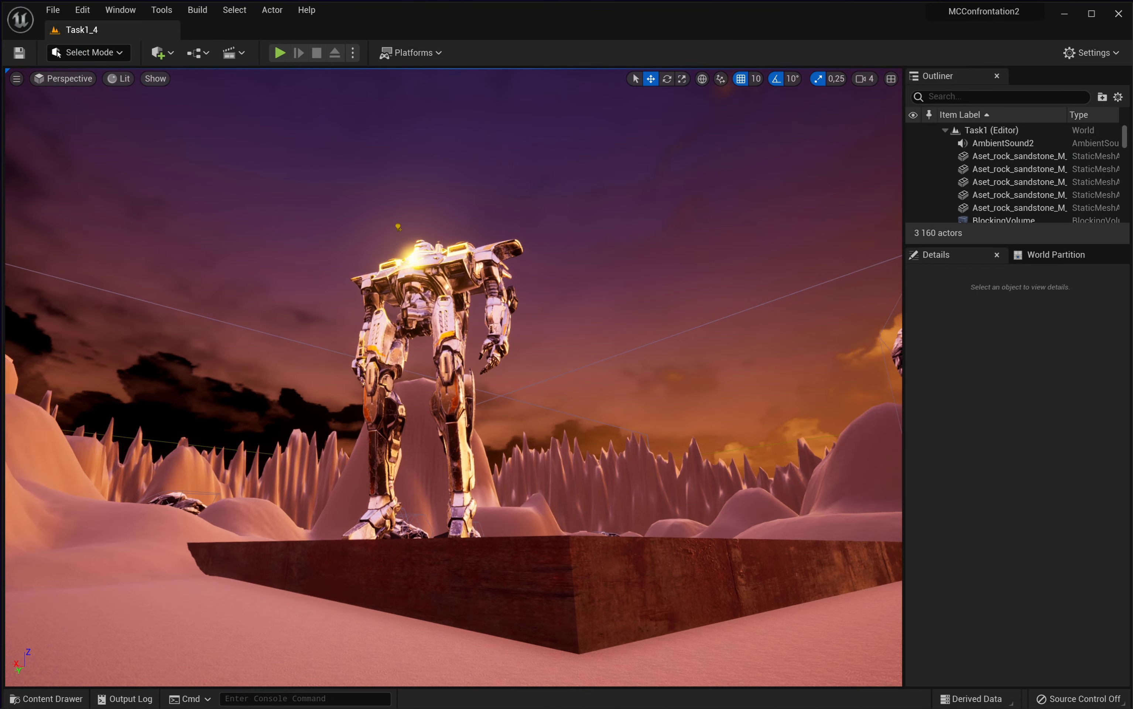
pyautogui.moveTo(695, 262); pyautogui.dragTo(695, 254, button='right')
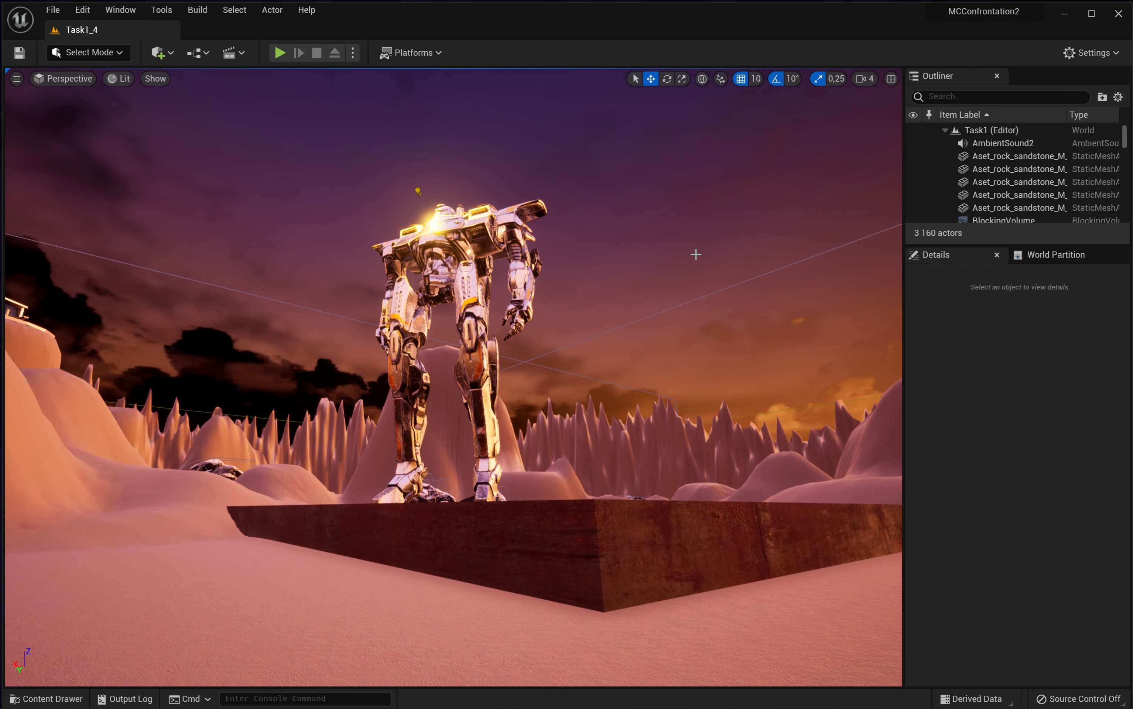
pyautogui.press('F11')
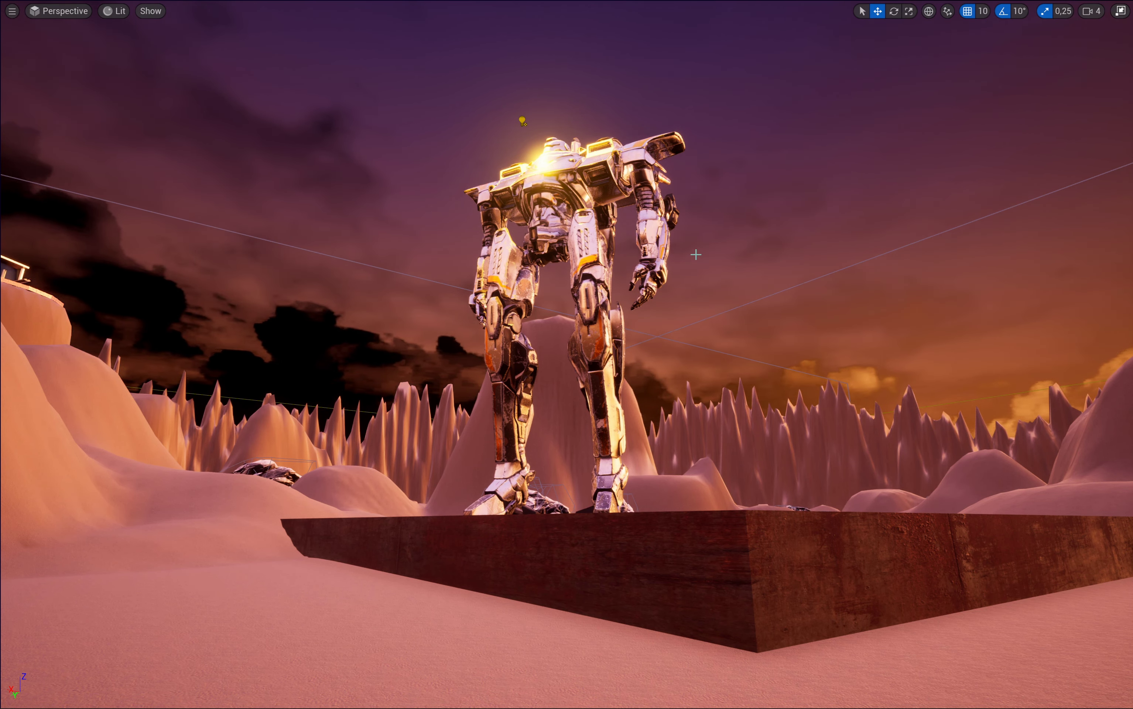
pyautogui.hotkey('alt', 'p')
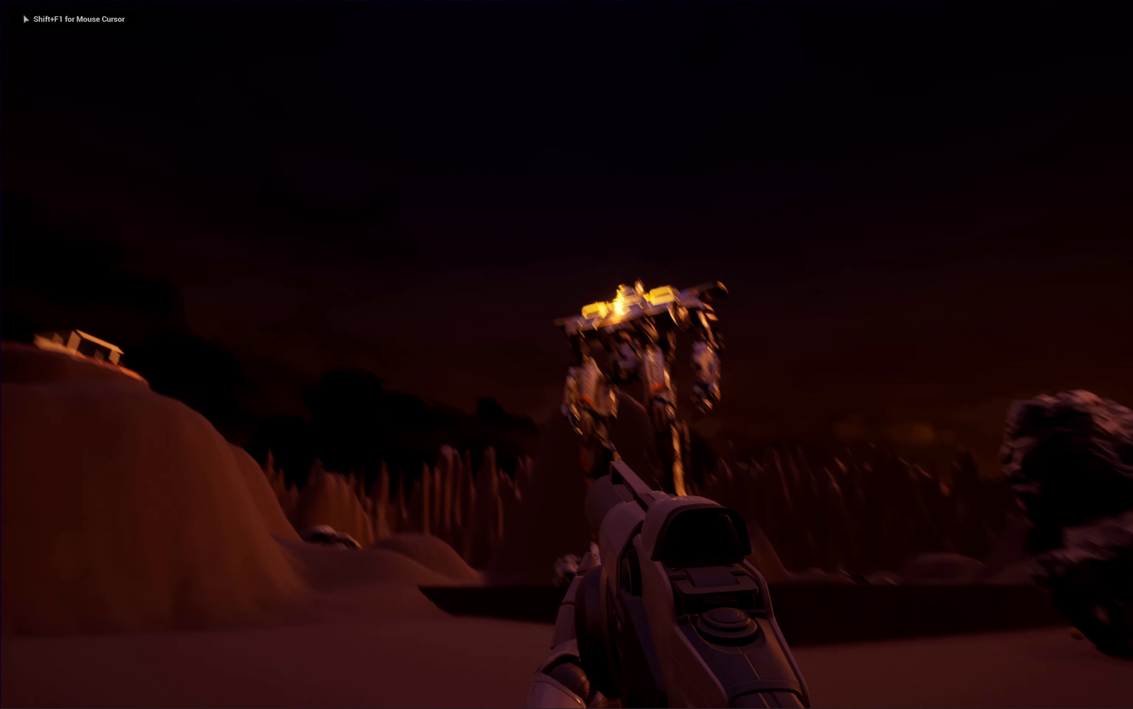
pyautogui.press('w')
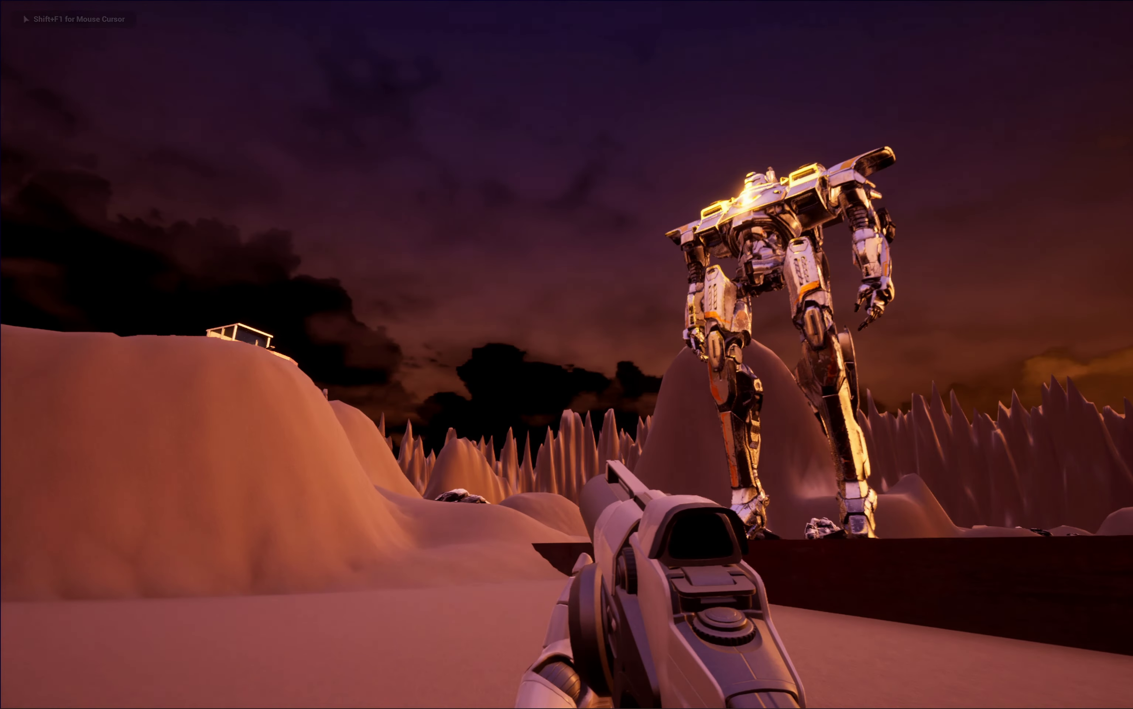
pyautogui.moveTo(566, 354)
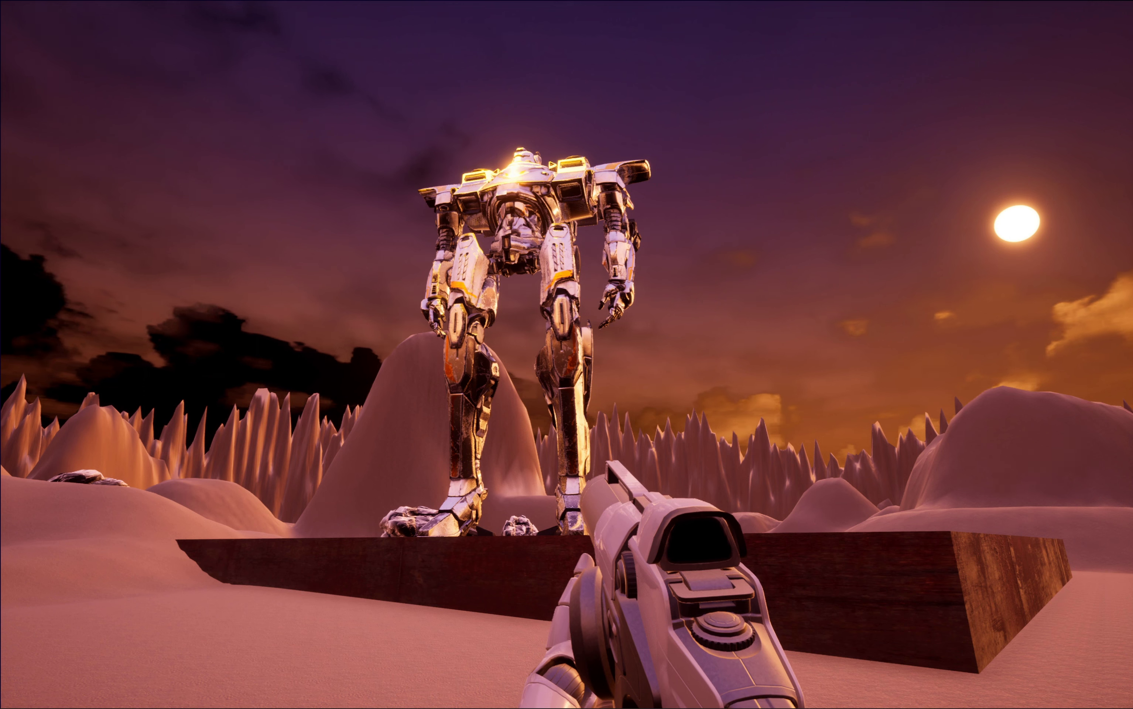
pyautogui.press('Escape')
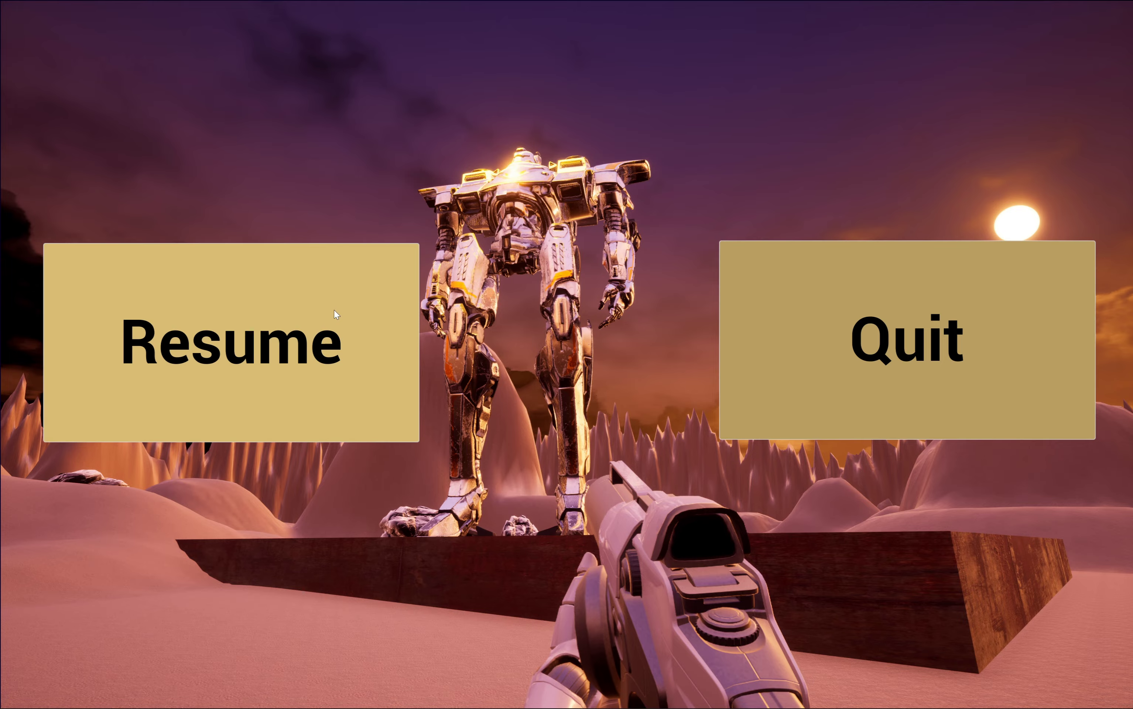
pyautogui.click(334, 309)
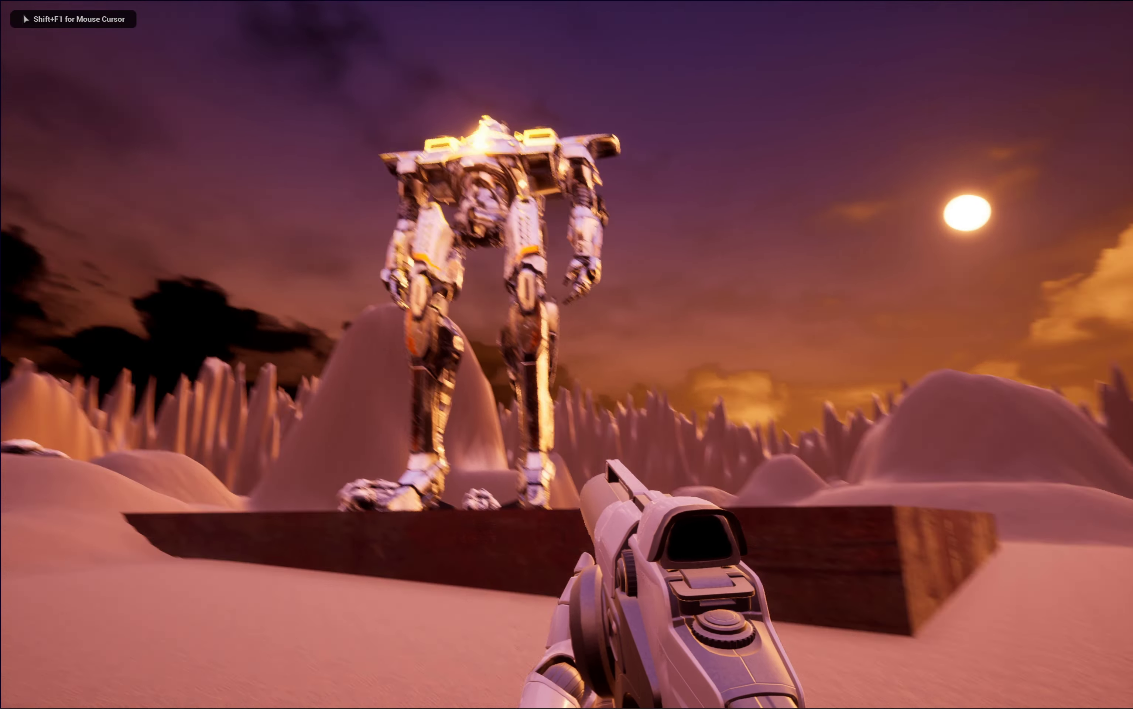
# Step: Walk around, reopen the pause menu and choose Quit to return to the editor
pyautogui.press('s')
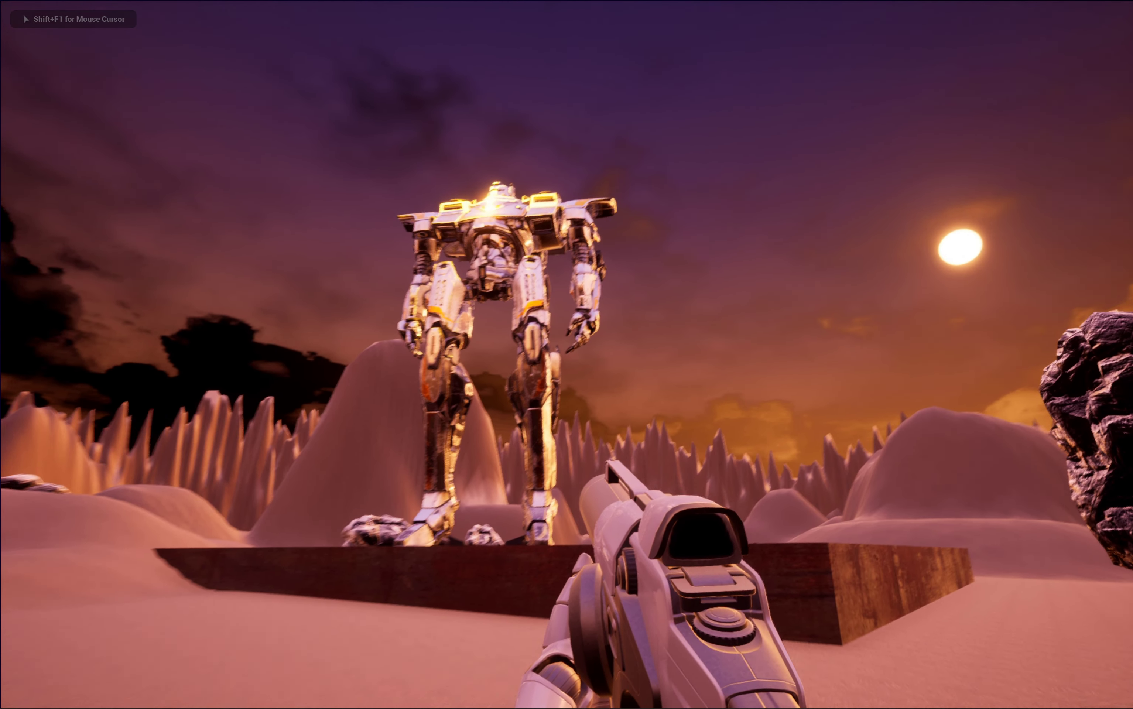
pyautogui.press('s')
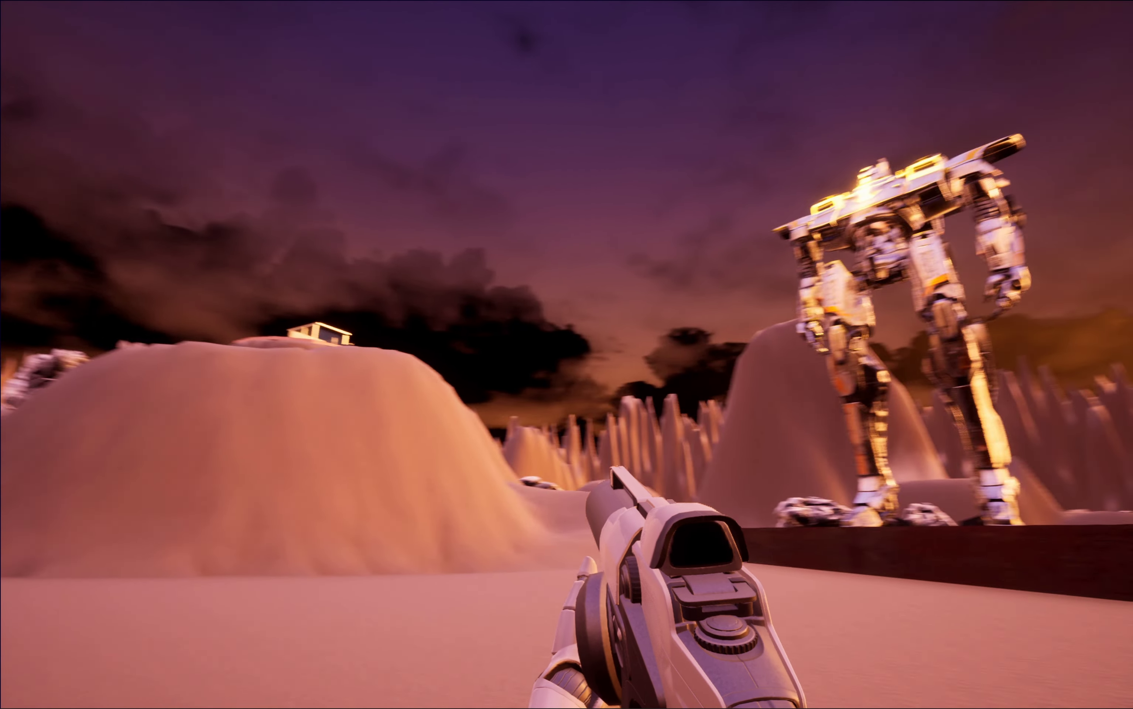
pyautogui.press('w')
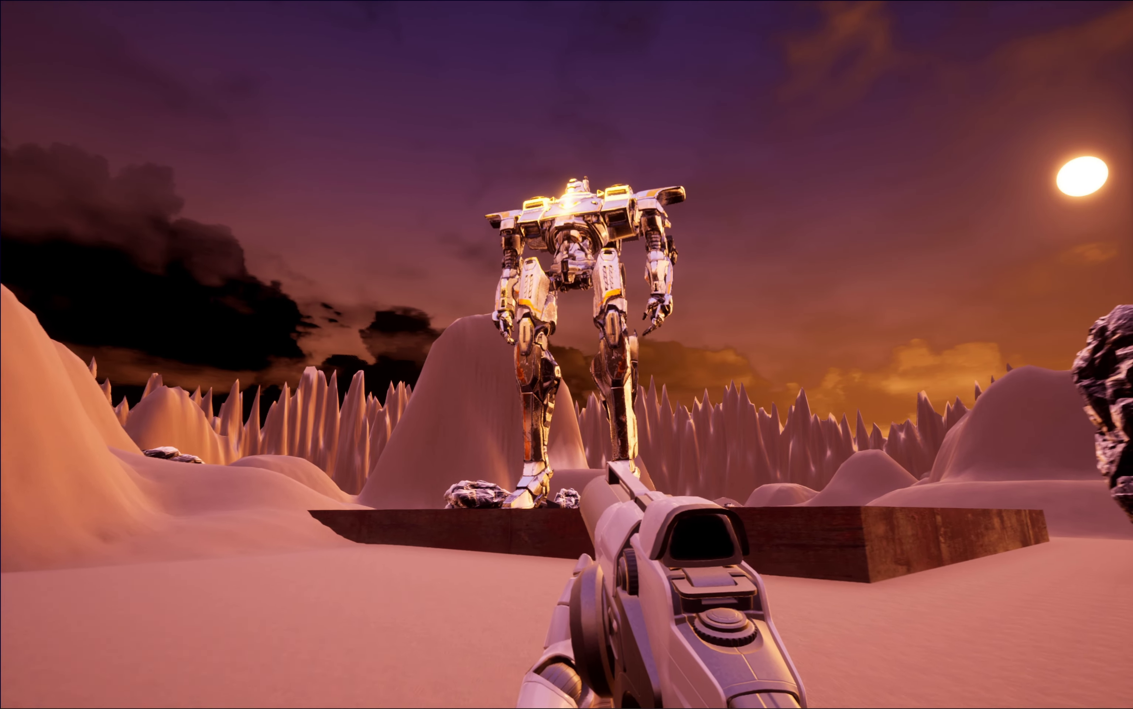
pyautogui.press('w')
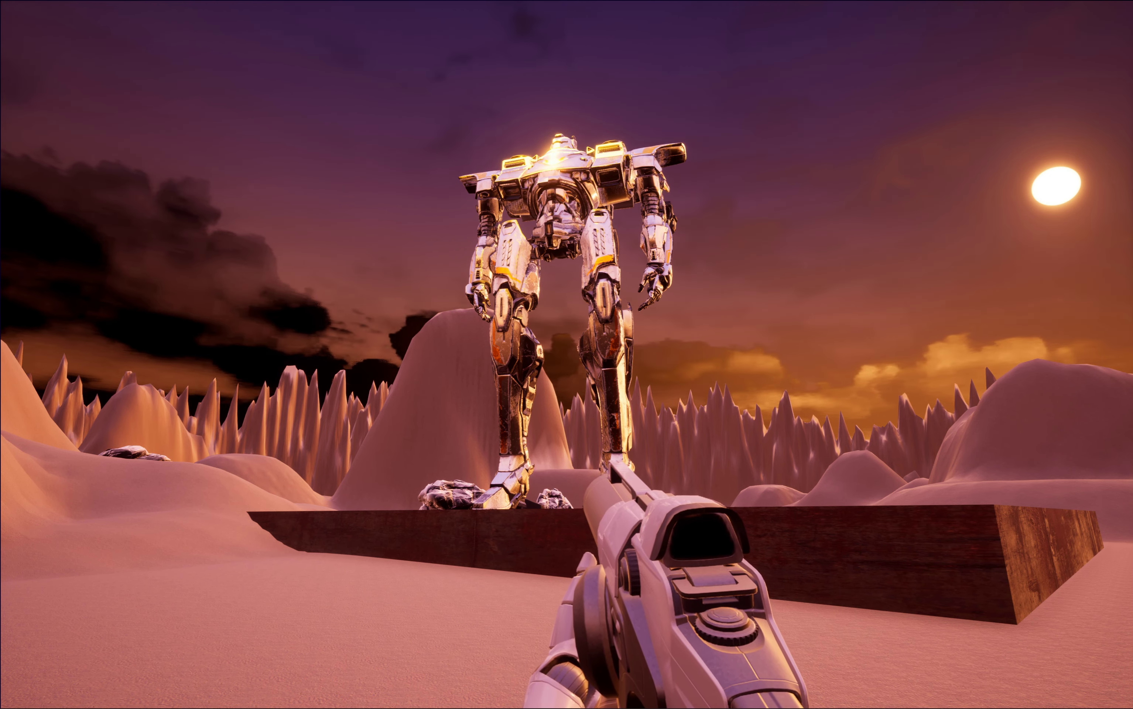
pyautogui.press('Escape')
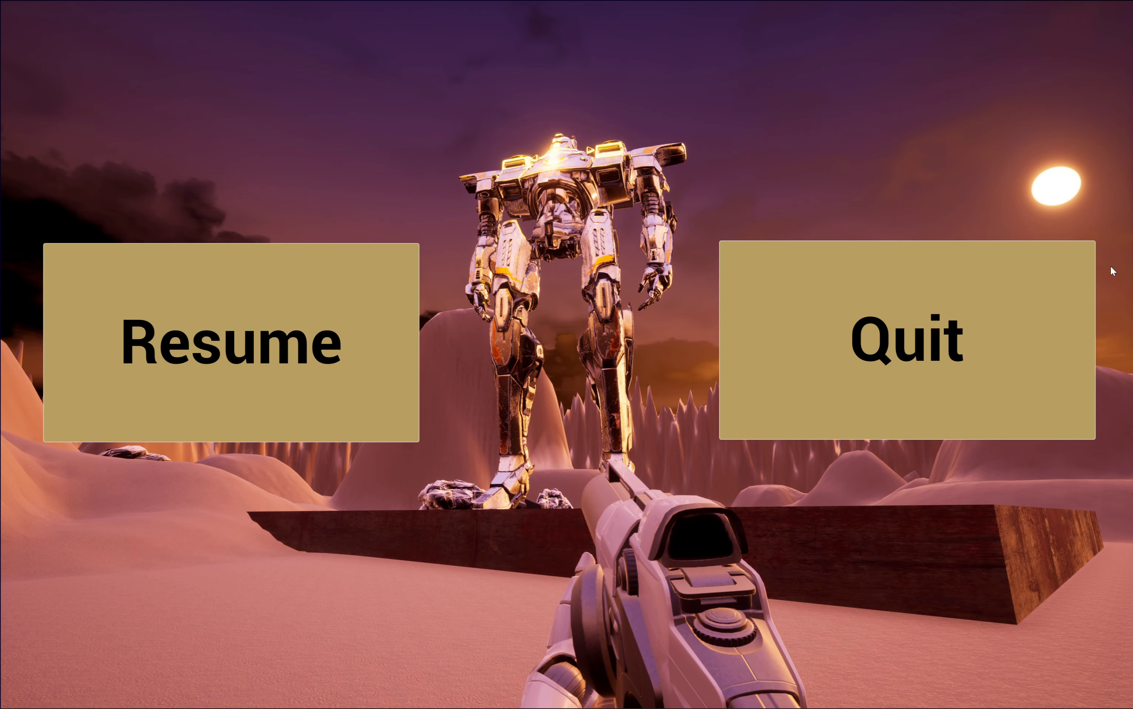
pyautogui.click(989, 331)
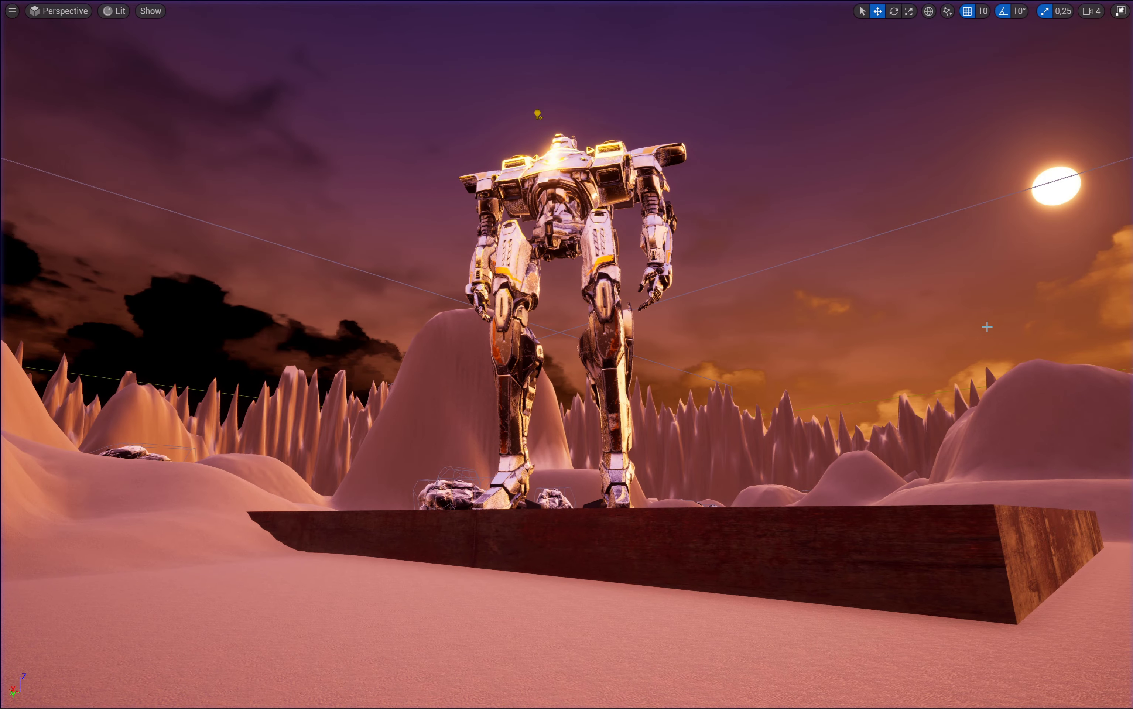